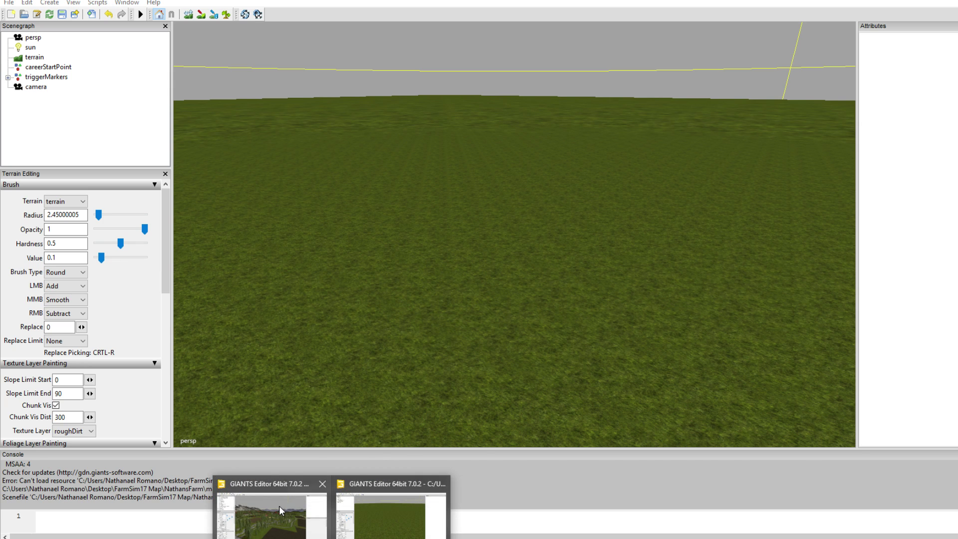
Switch to the original map and inspect where its map01 file sits in the Original Map folder, using Export All with Files.
left_click(279, 505)
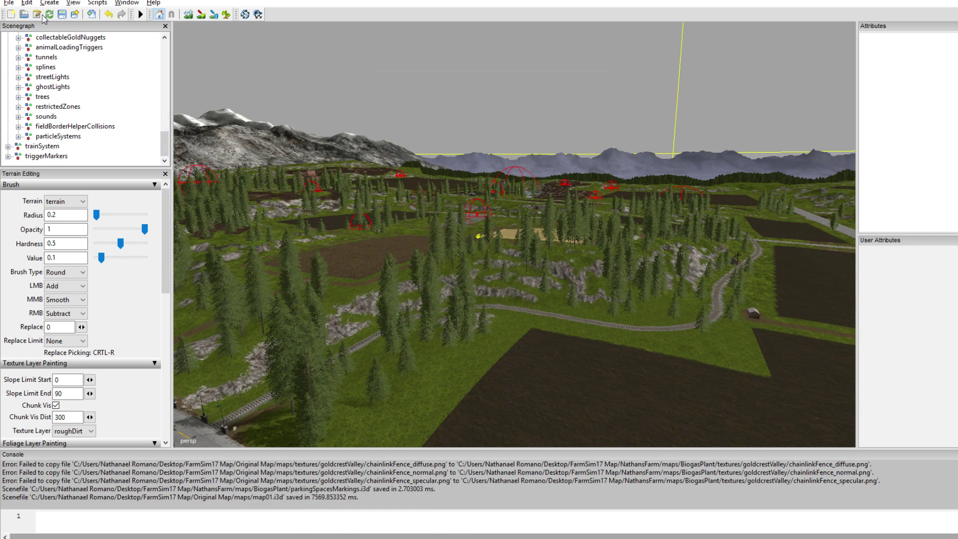
left_click(9, 4)
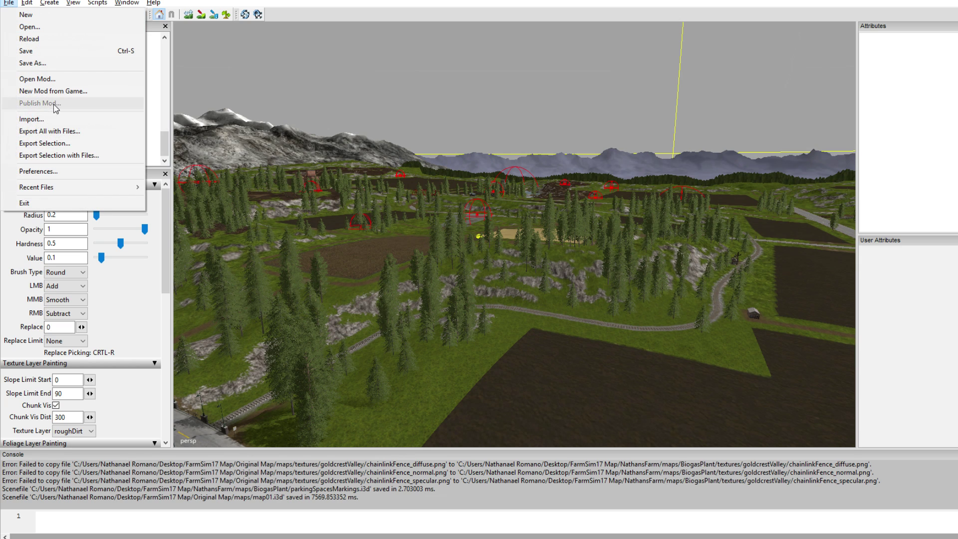
left_click(52, 133)
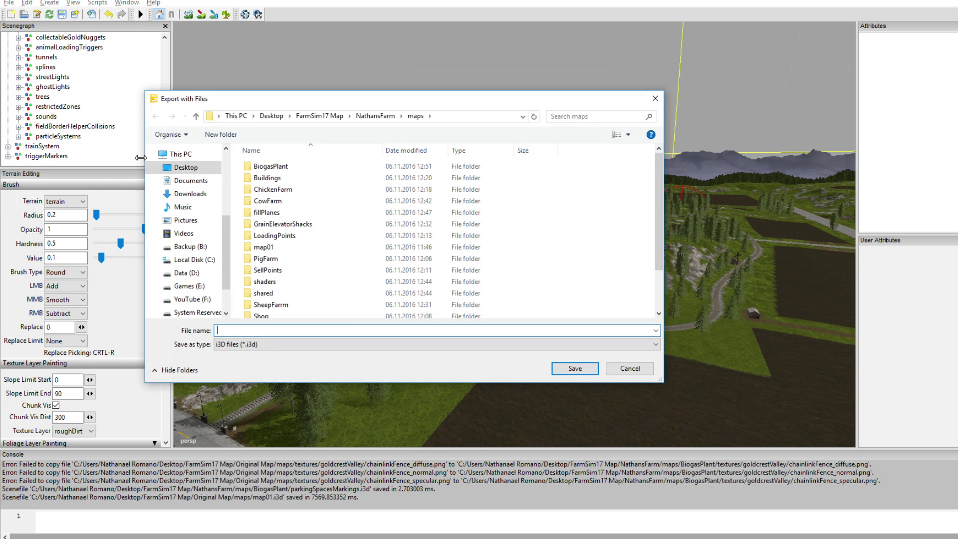
left_click(304, 116)
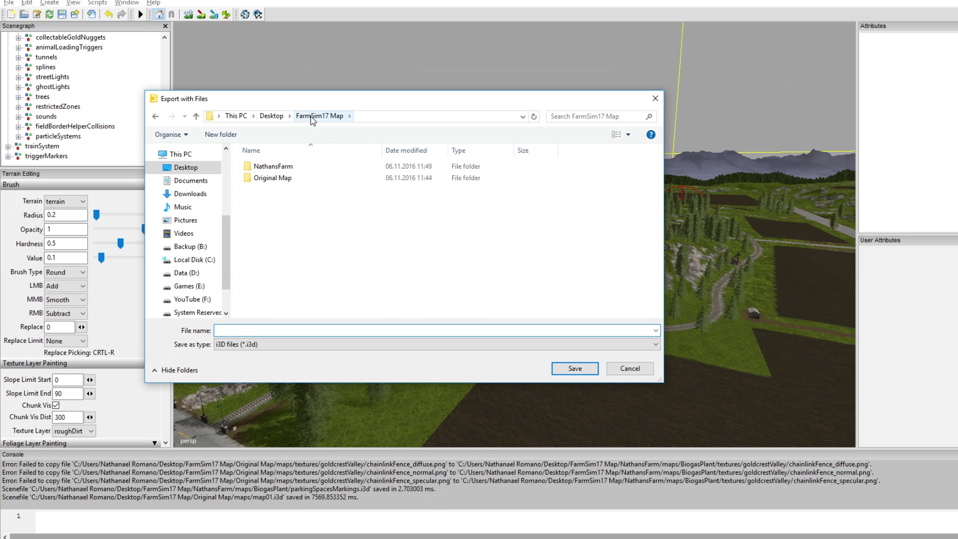
double_click(268, 178)
double_click(268, 191)
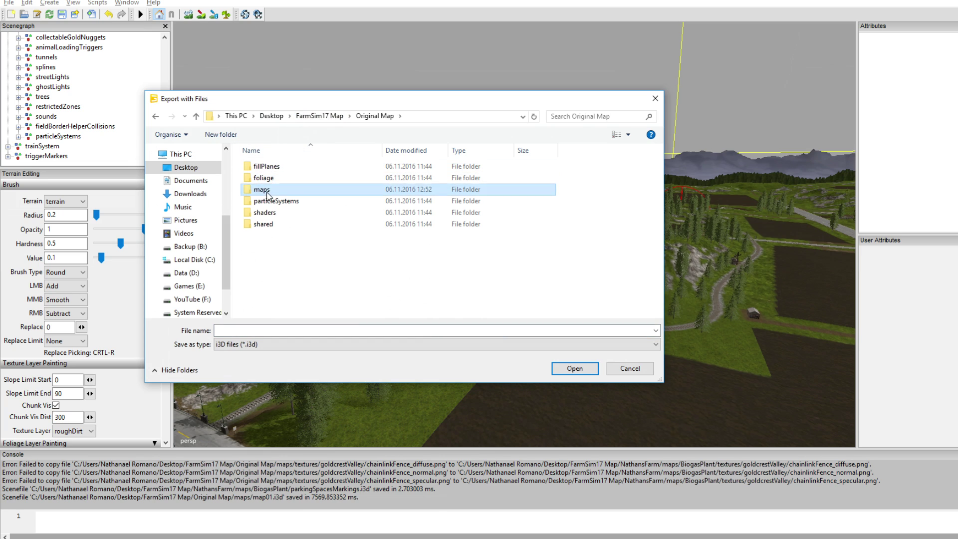
left_click(263, 214)
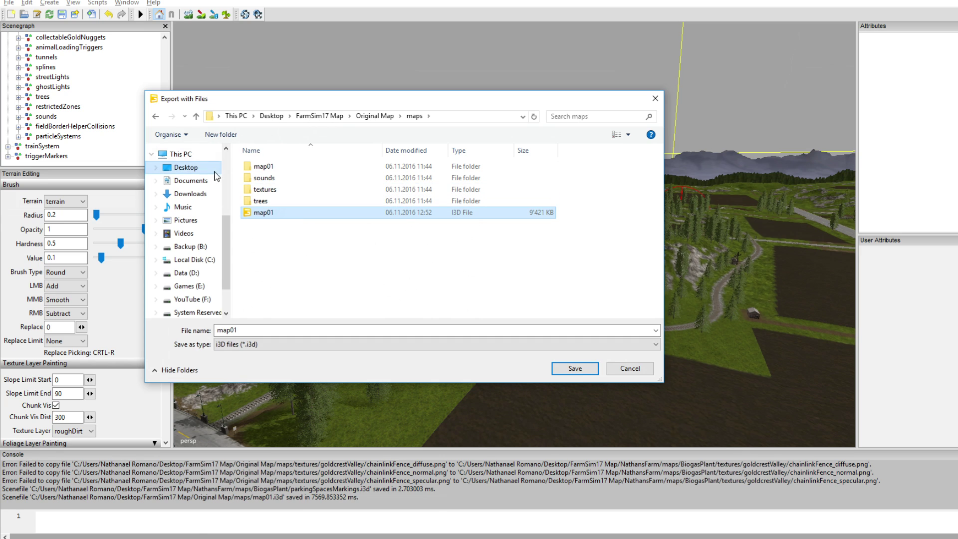
left_click(155, 115)
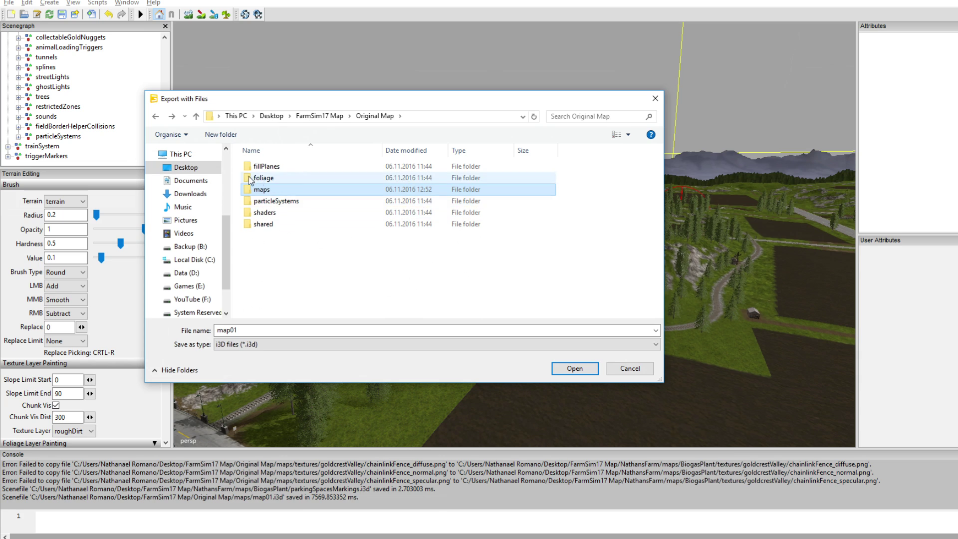
left_click(155, 117)
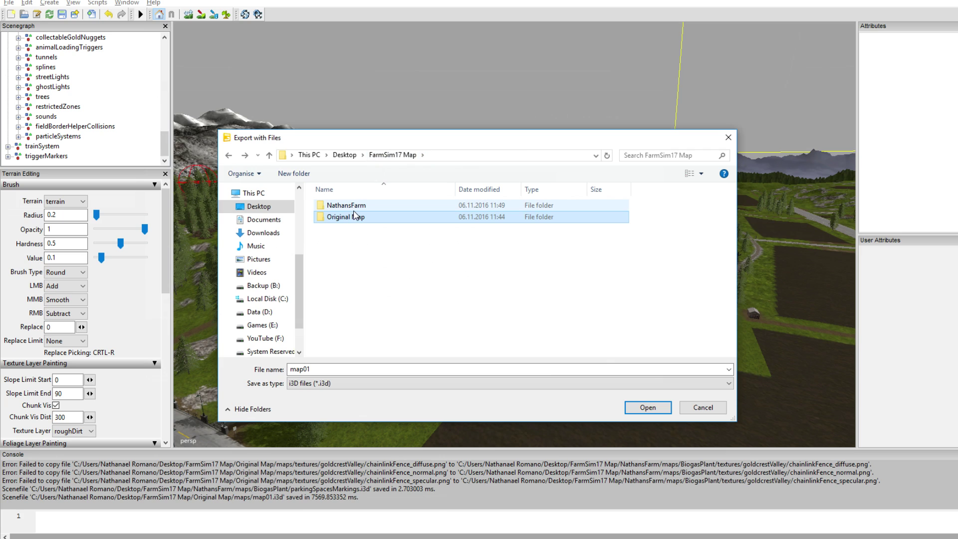
Browse the NathansFarm maps folder and inspect the chickenHusbandry export in its ChickenFarm subfolder.
left_click(350, 208)
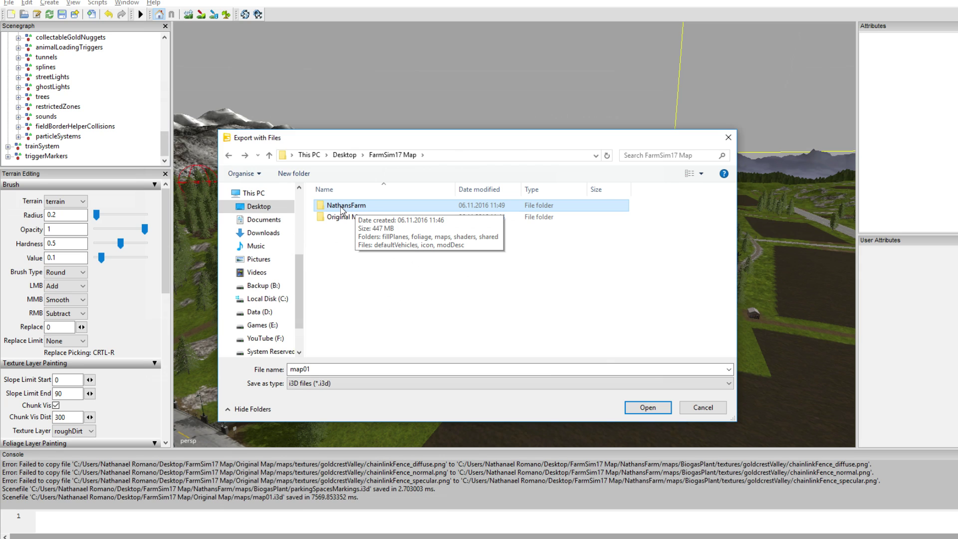
double_click(342, 206)
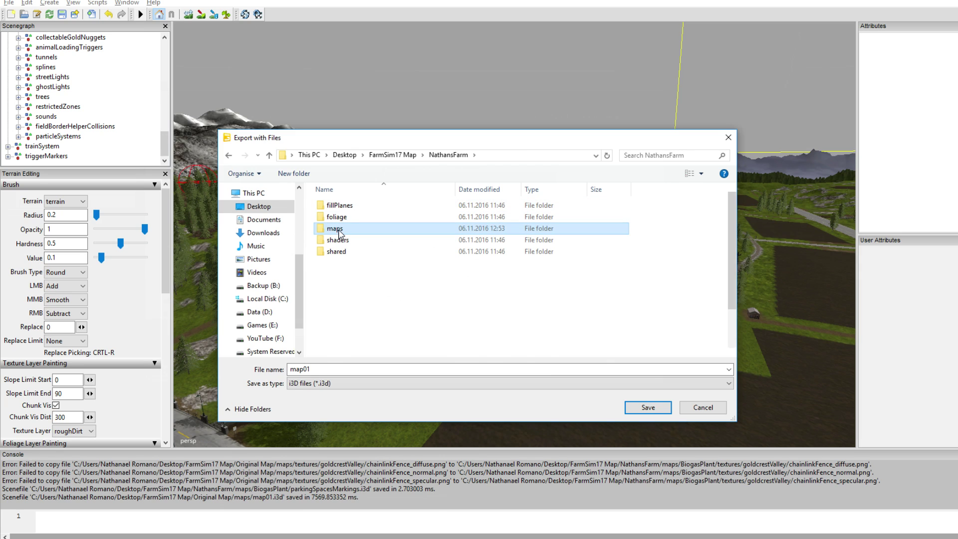
double_click(339, 230)
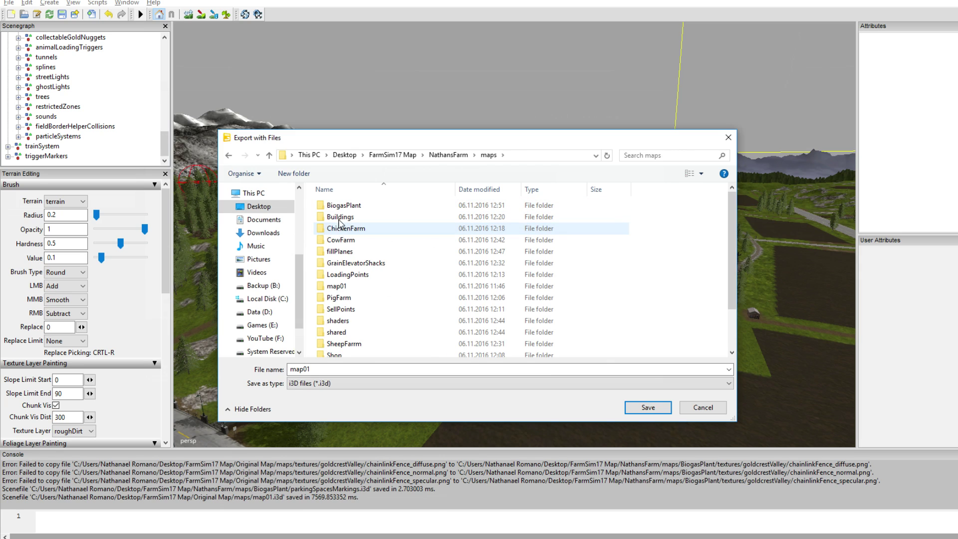
left_click(343, 230)
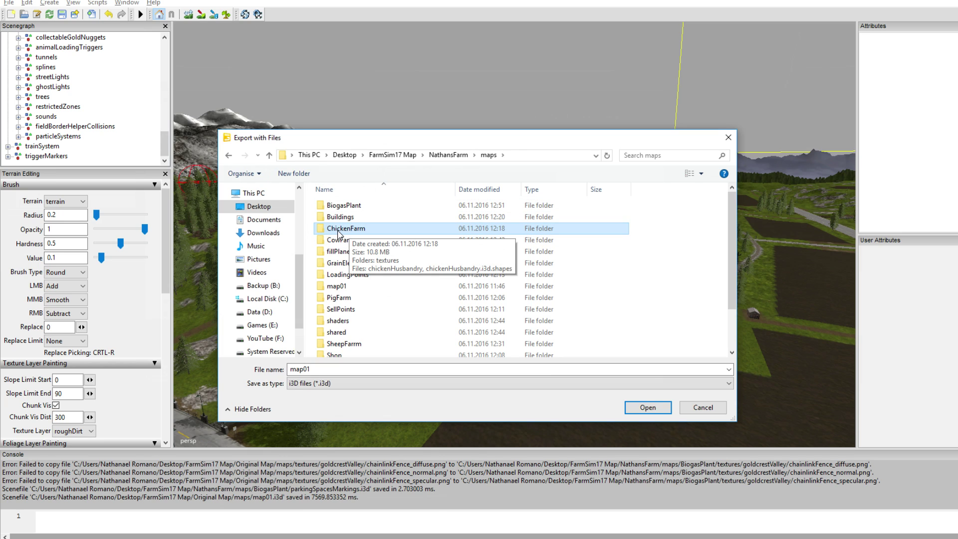
double_click(339, 230)
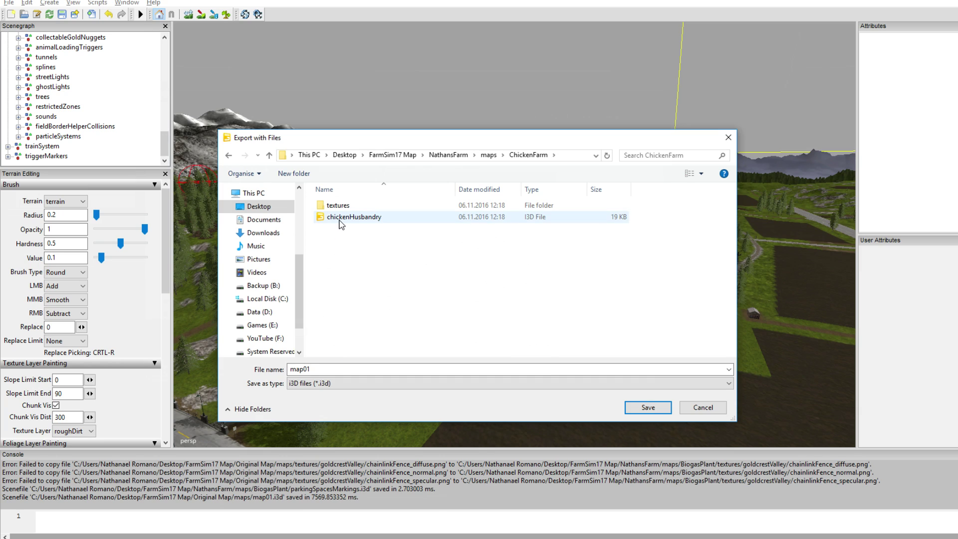
left_click(343, 220)
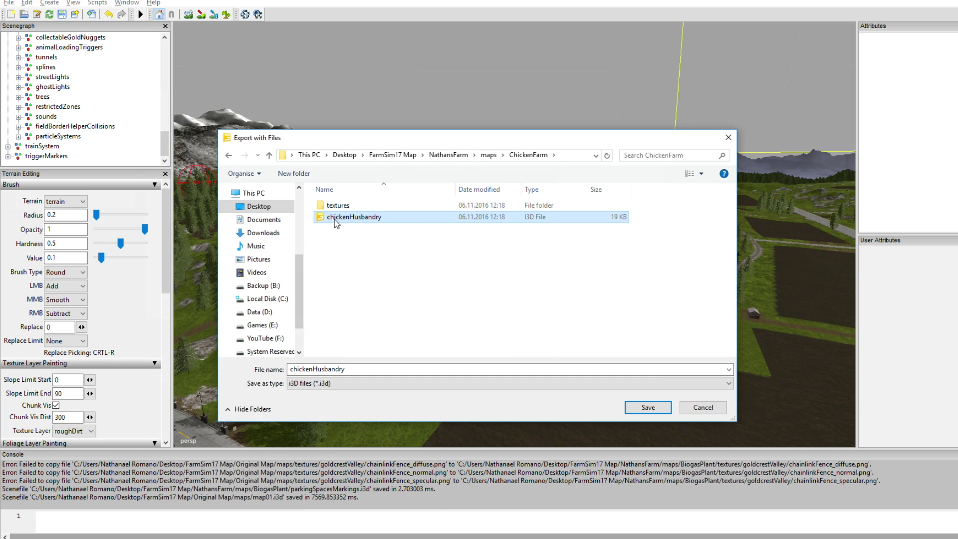
left_click(228, 155)
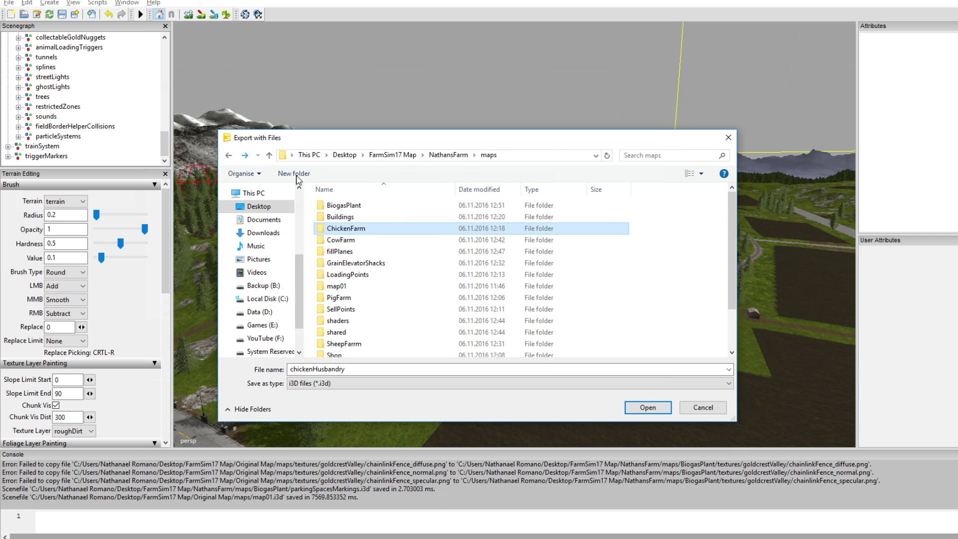
Inspect the exported objects in the CowFarm subfolder and the remaining maps subfolders, and leave the export without saving.
double_click(342, 241)
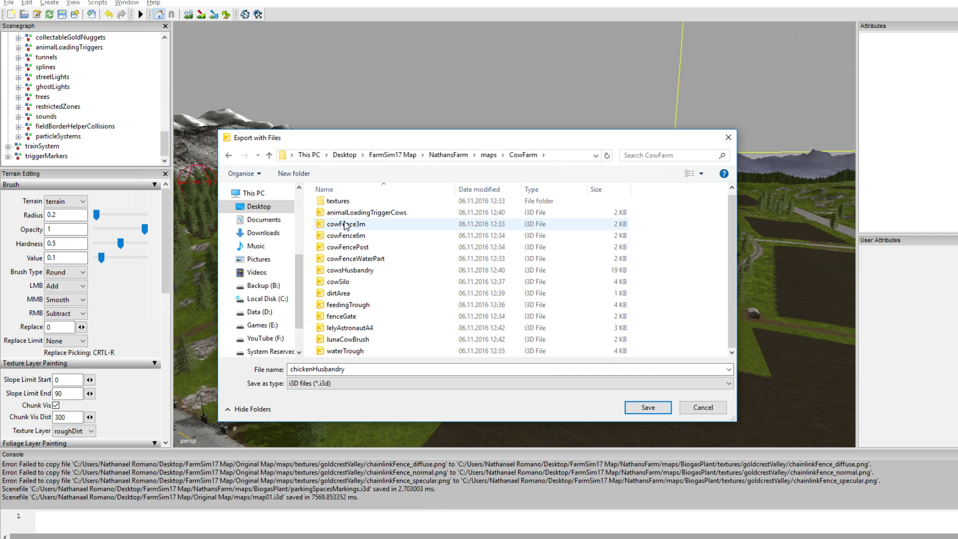
left_click(350, 283)
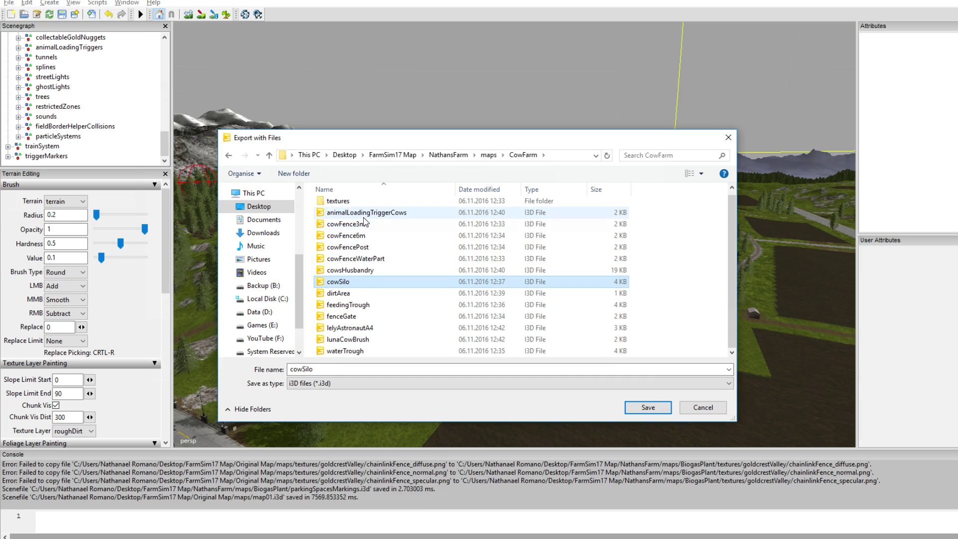
left_click(358, 216)
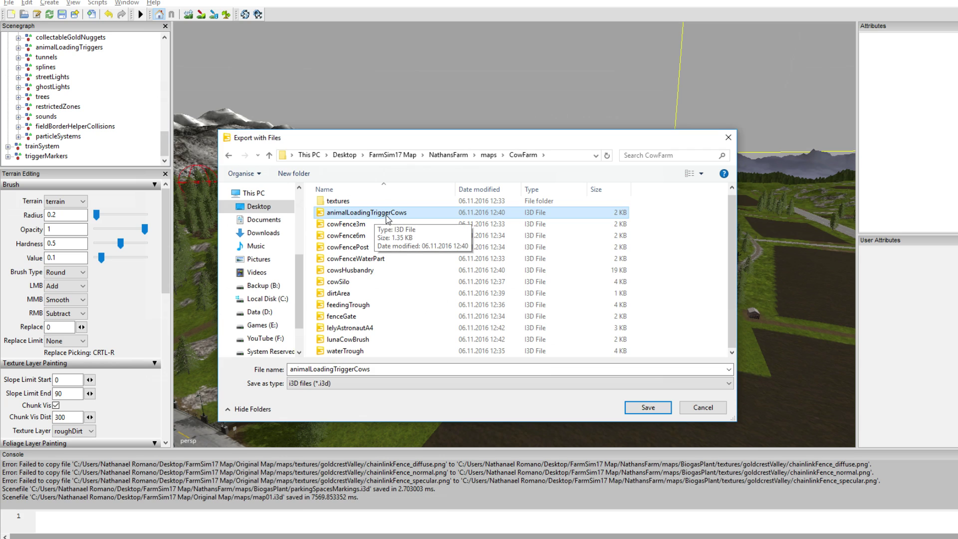
left_click(229, 155)
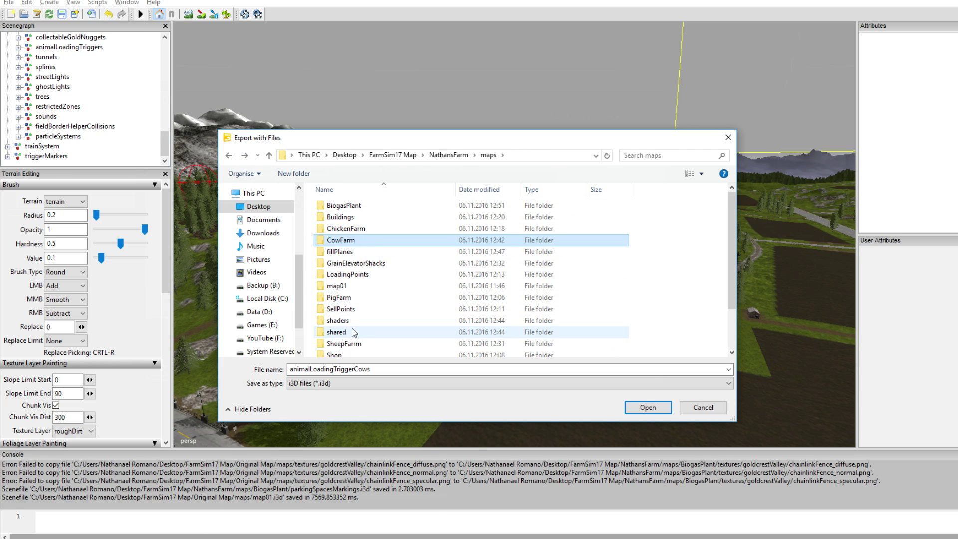
scroll(362, 330, "down", 2)
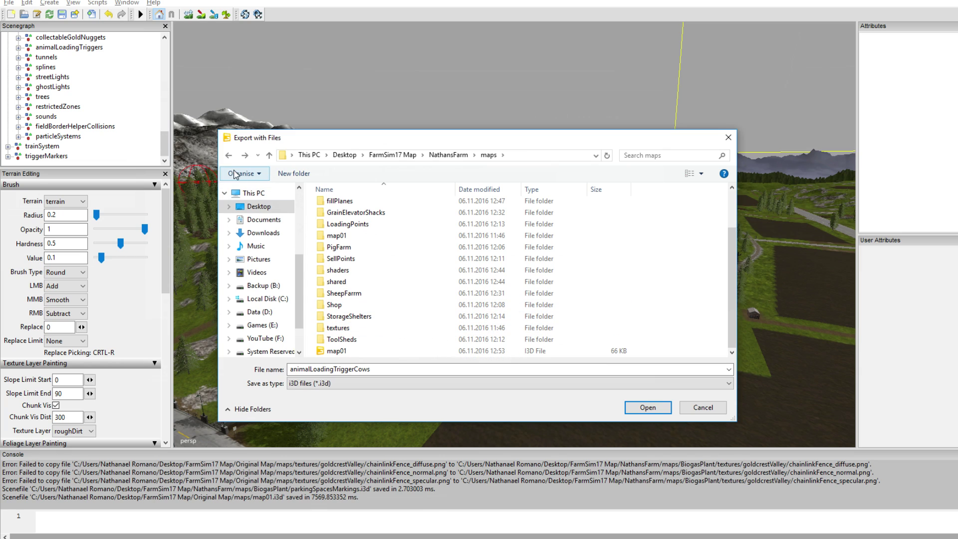
left_click(228, 156)
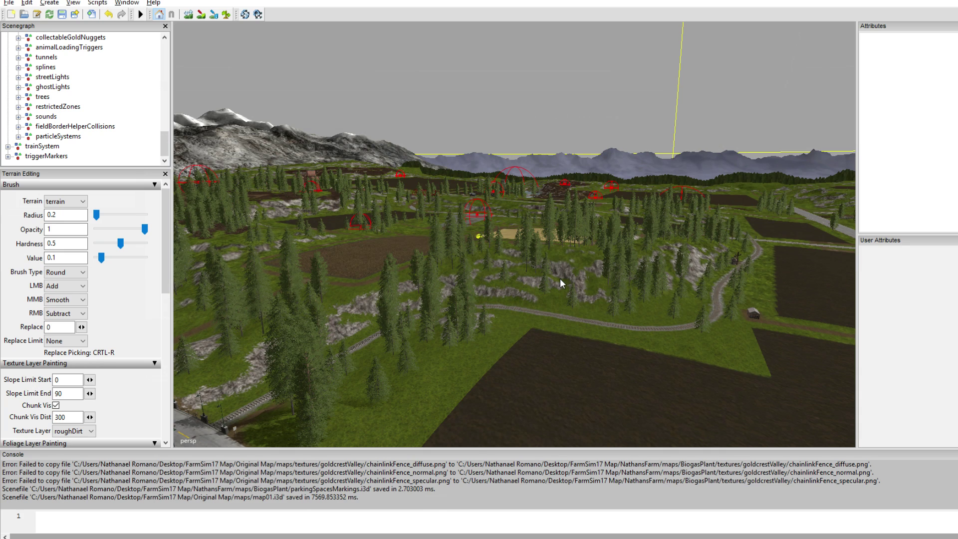
Examine the dirt farmyard and its surroundings in the original map, along with the locations group in the scenegraph.
left_click_drag(560, 278, 504, 332, "alt")
scroll(458, 312, "up", 3)
left_click_drag(538, 212, 566, 285, "alt")
scroll(120, 116, "up", 10)
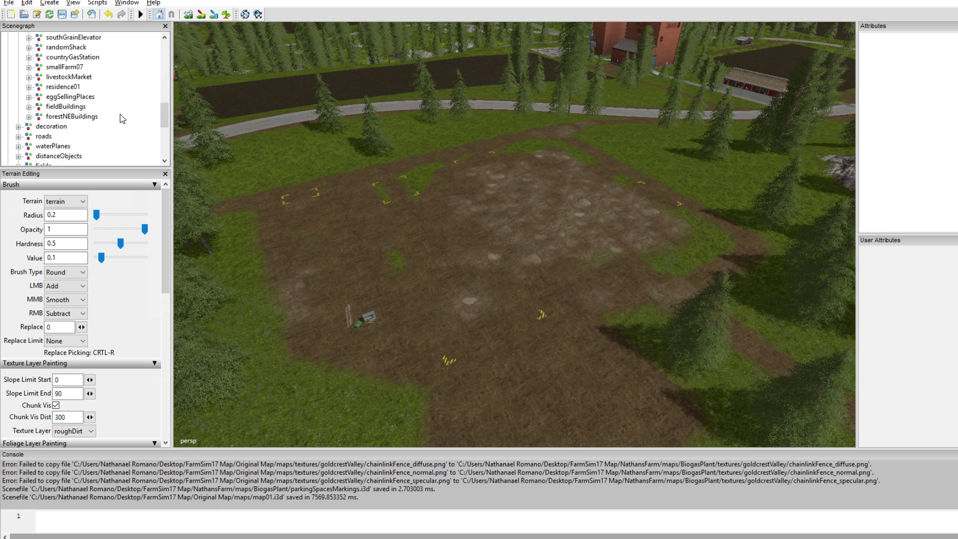
scroll(56, 102, "up", 10)
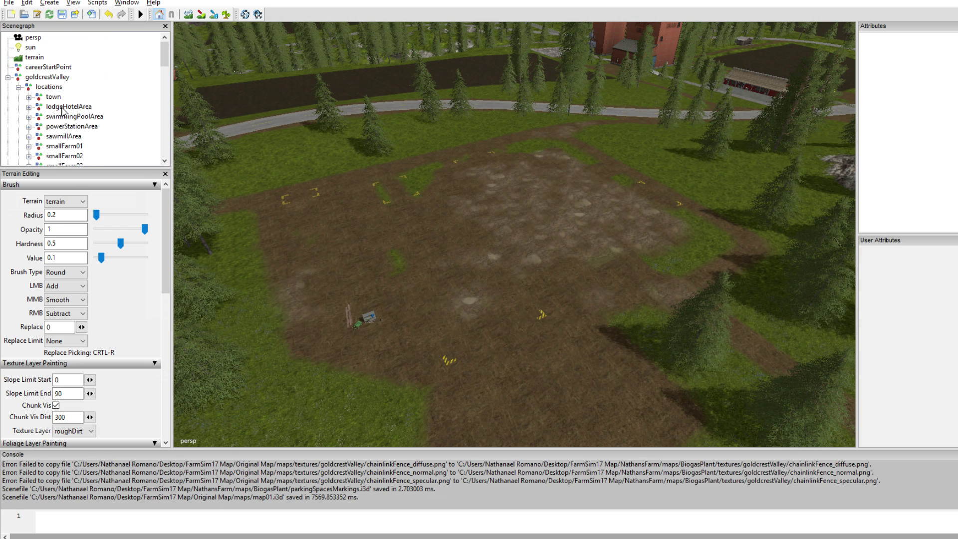
left_click_drag(324, 174, 413, 108, "alt")
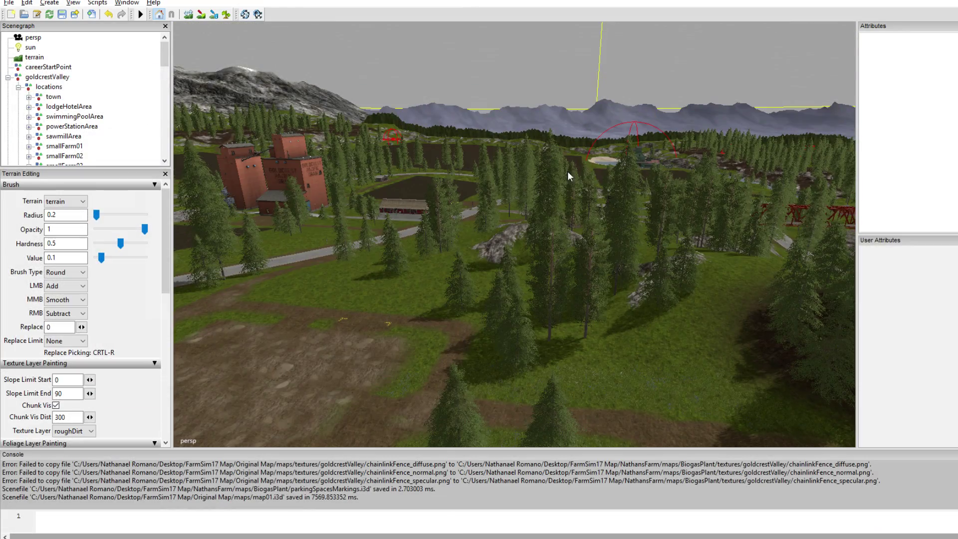
left_click_drag(567, 172, 428, 226, "alt")
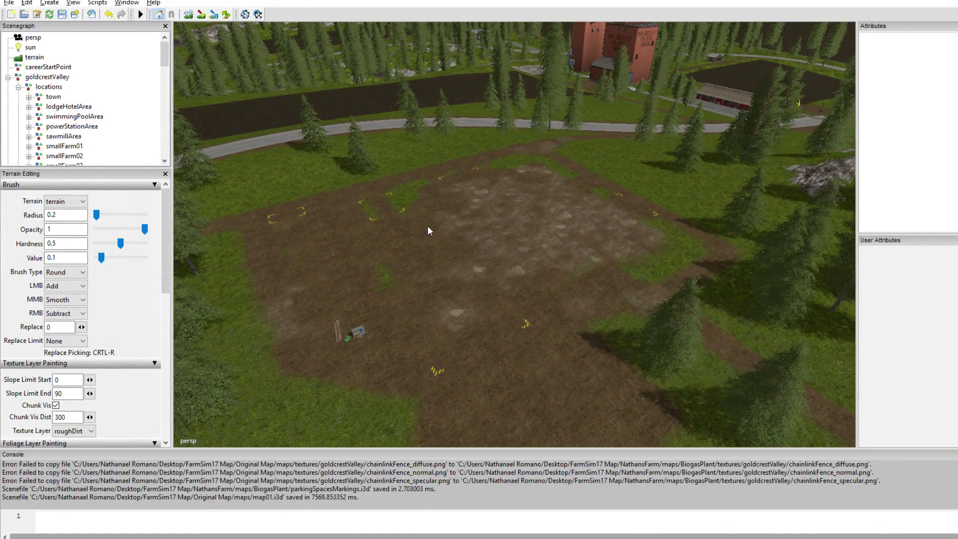
left_click_drag(468, 166, 511, 281, "alt")
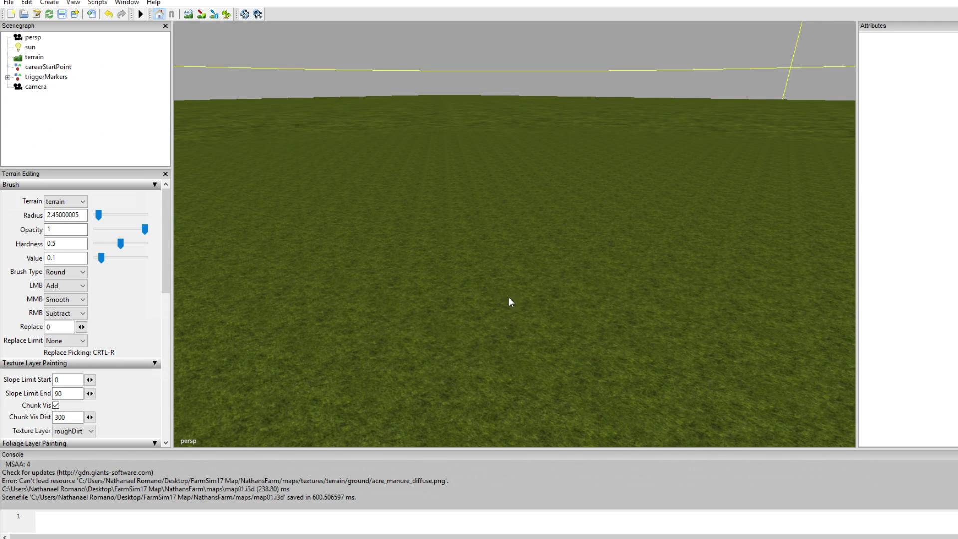
In the blank NathansFarm map, locate careerStartPoint and import farmSiloSystem from the LoadingPoints folder.
left_click_drag(509, 298, 545, 327, "alt")
left_click(50, 67)
scroll(553, 325, "up", 3)
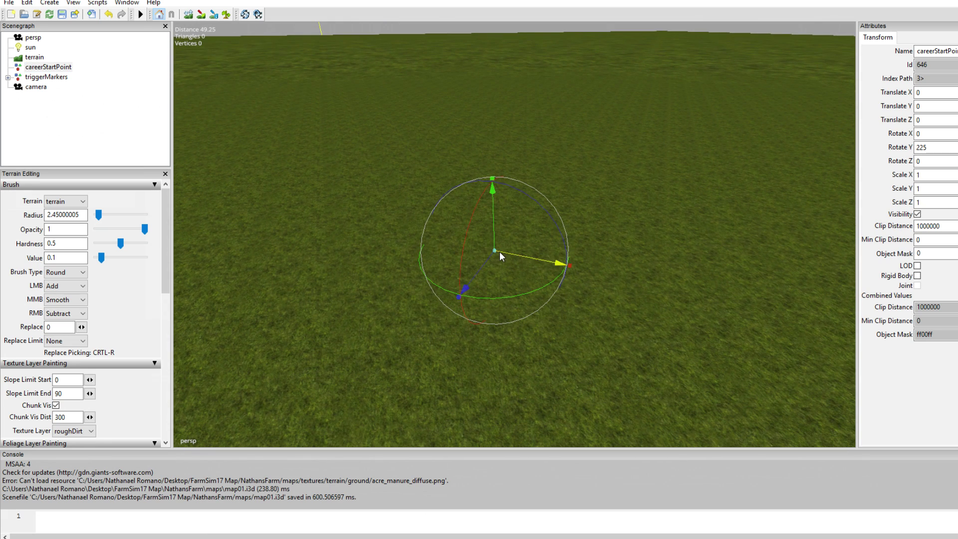
left_click(91, 14)
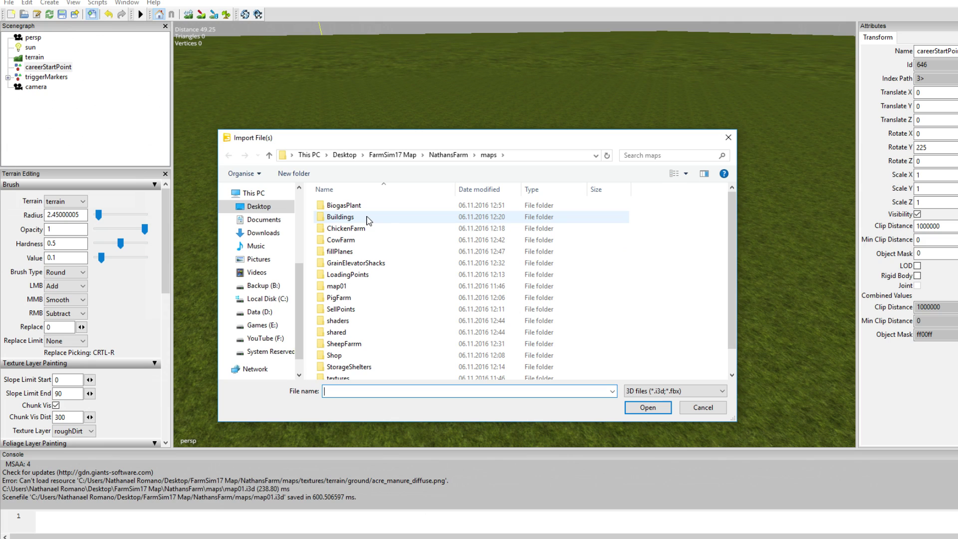
scroll(358, 247, "down", 1)
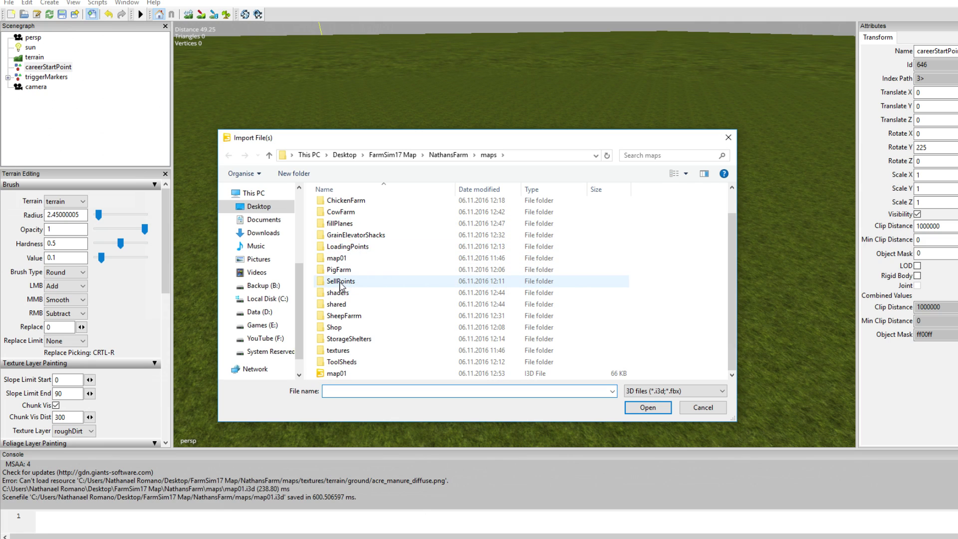
double_click(348, 247)
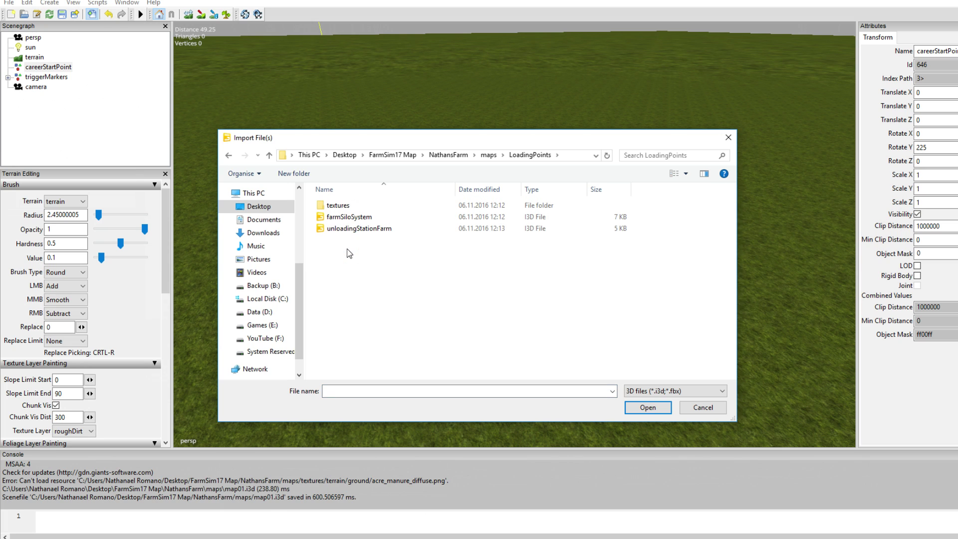
double_click(348, 217)
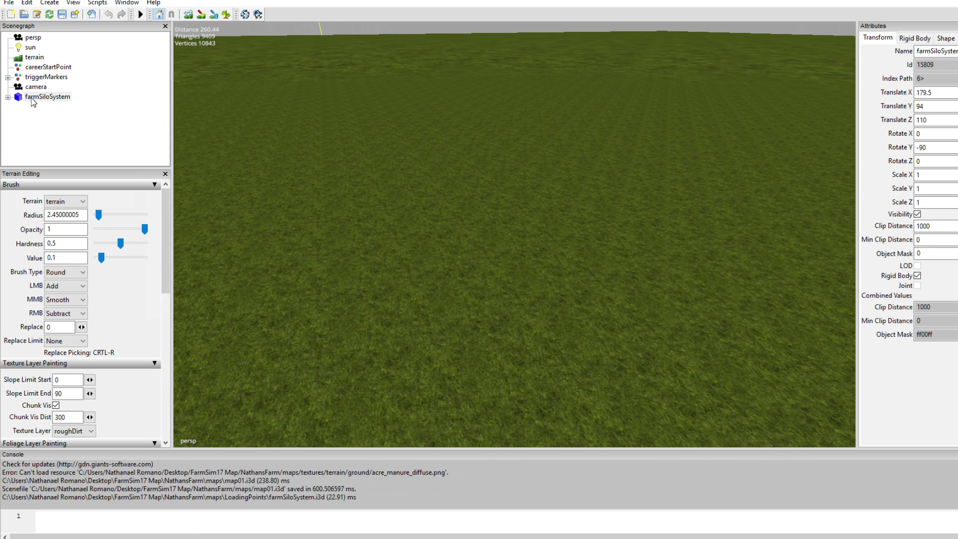
Set farmSiloSystem's X, Y and Z translation to 0 and shift it along Z to about -30.8.
left_click(32, 99)
left_click_drag(934, 93, 871, 99)
type("0")
type("0")
left_click_drag(927, 109, 878, 125)
type("0")
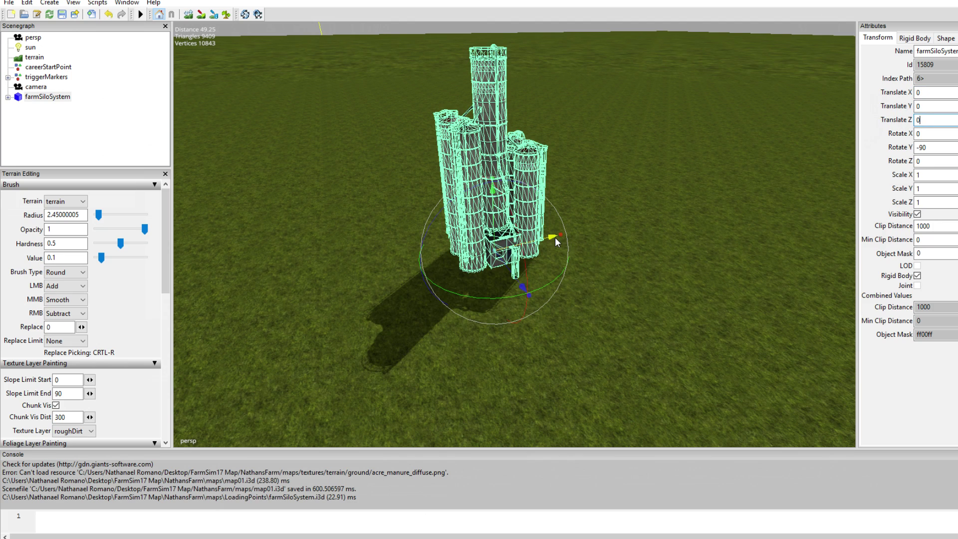
left_click_drag(557, 242, 255, 257)
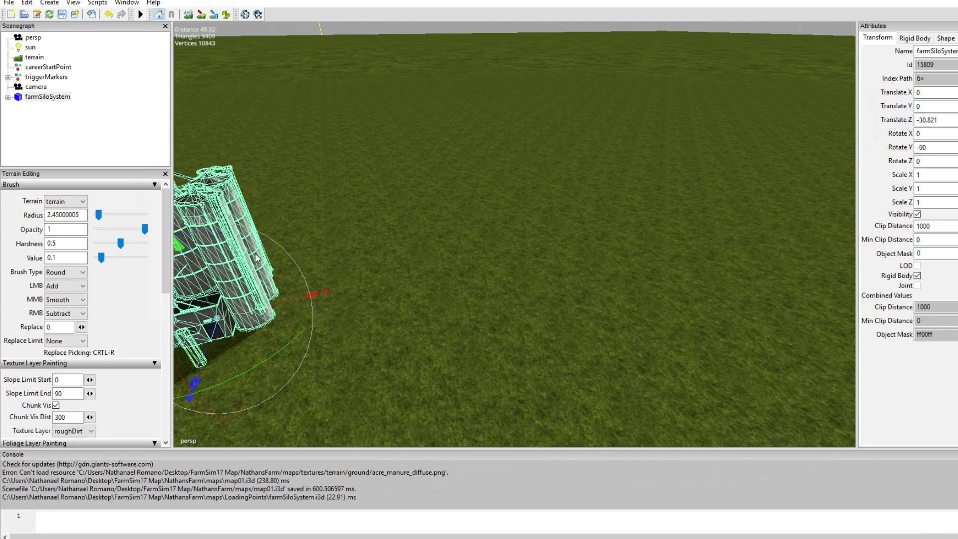
Import unloadingStationFarm from the LoadingPoints folder and set its X, Y and Z translation to 0.
left_click(92, 15)
double_click(350, 230)
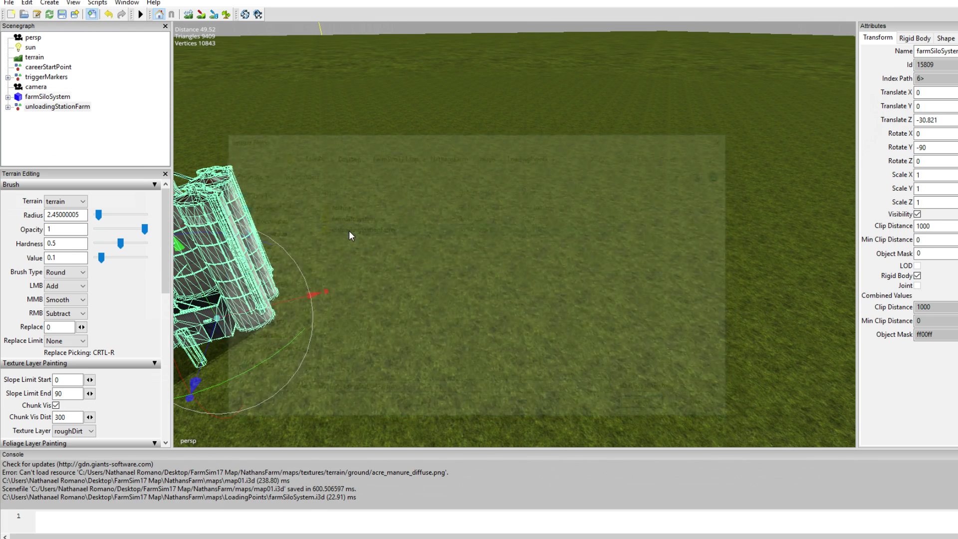
type("0")
key("Tab")
type("0")
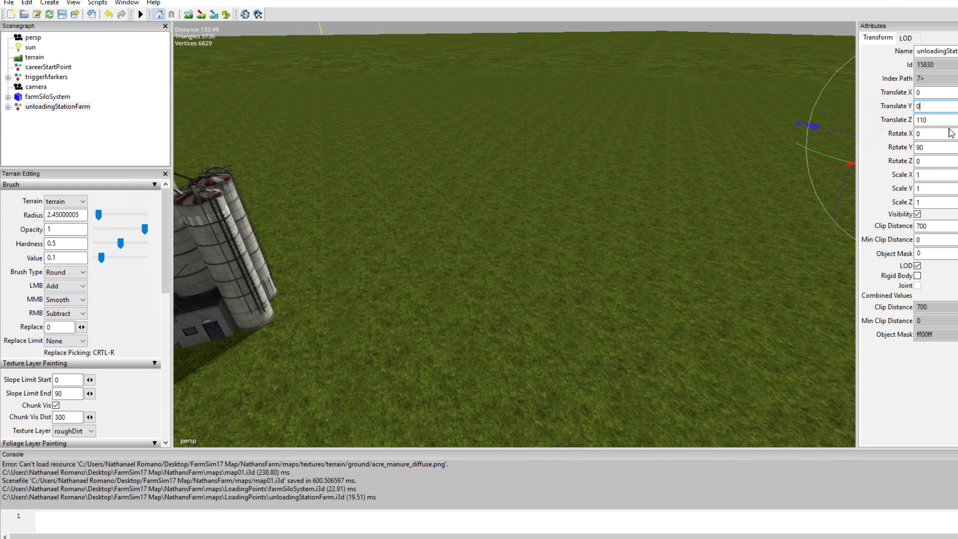
key("Tab")
type("0")
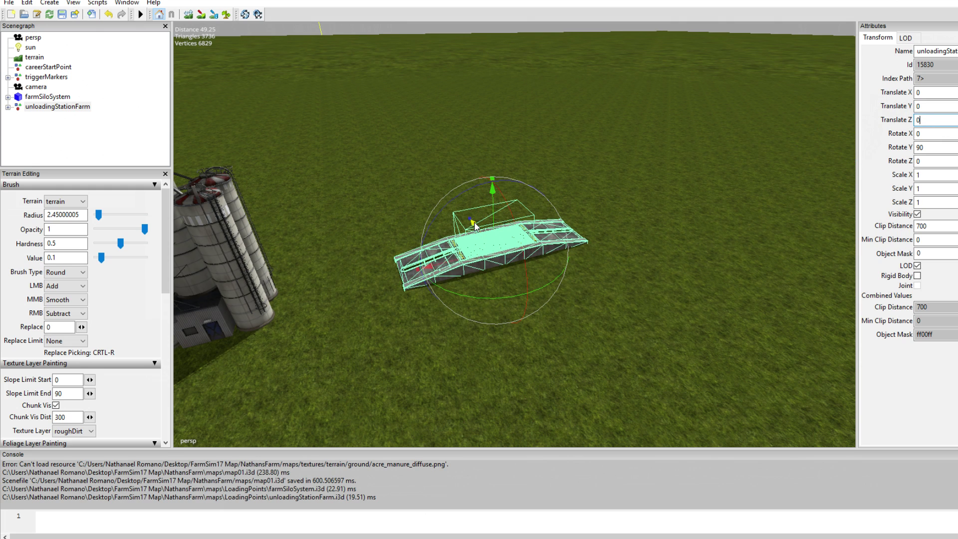
Move unloadingStationFarm along X and Z so it stands directly beside the silos.
left_click_drag(474, 221, 463, 206)
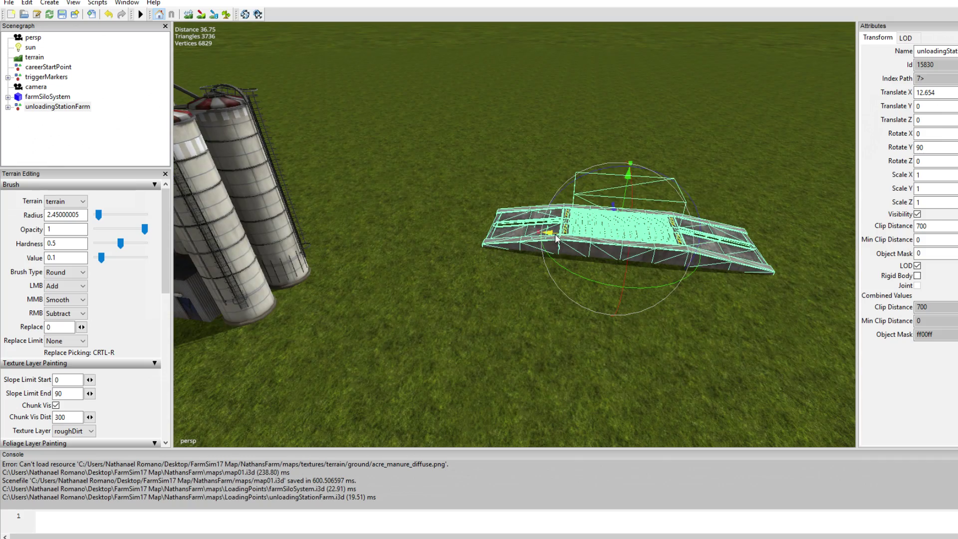
left_click_drag(557, 231, 363, 216)
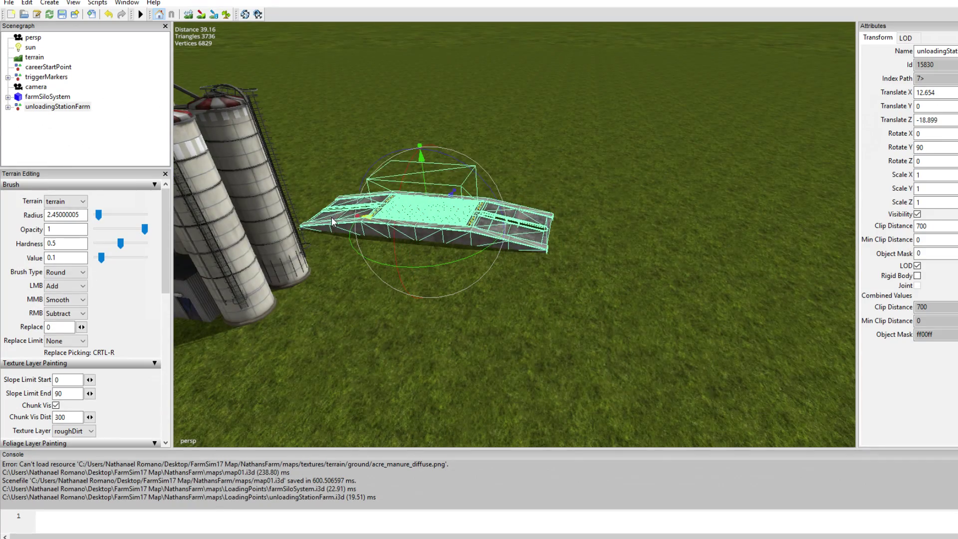
left_click_drag(452, 195, 336, 349)
left_click_drag(428, 262, 244, 260, "alt")
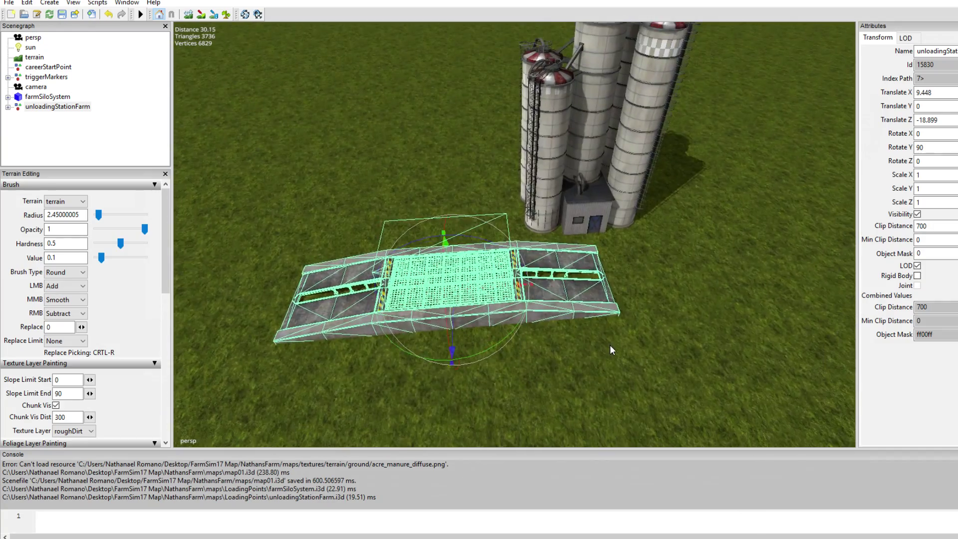
left_click_drag(609, 345, 605, 348, "alt")
scroll(605, 347, "up", 1)
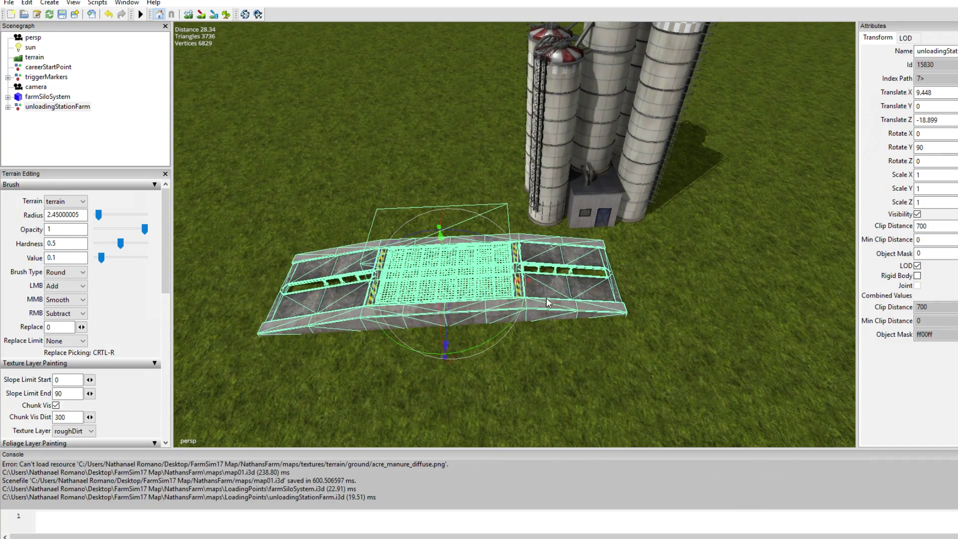
left_click_drag(460, 290, 612, 276)
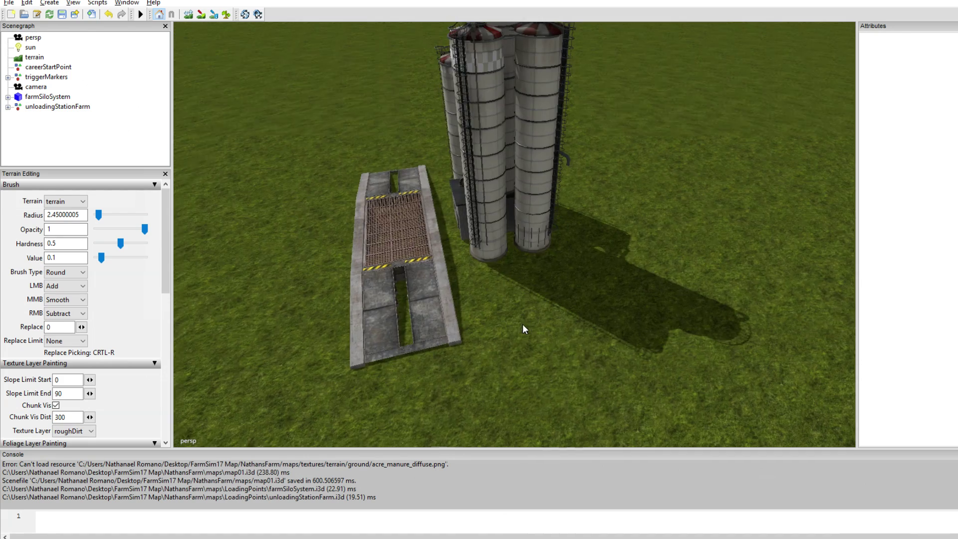
Create a transform group and name it playerSilo.
left_click_drag(522, 324, 504, 323, "alt")
right_click_drag(503, 323, 315, 205)
left_click(49, 3)
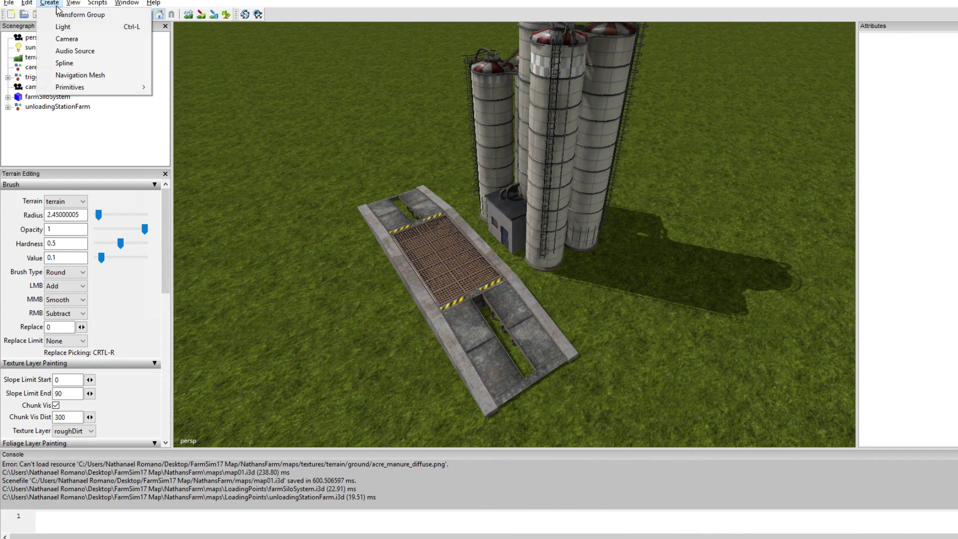
left_click(60, 11)
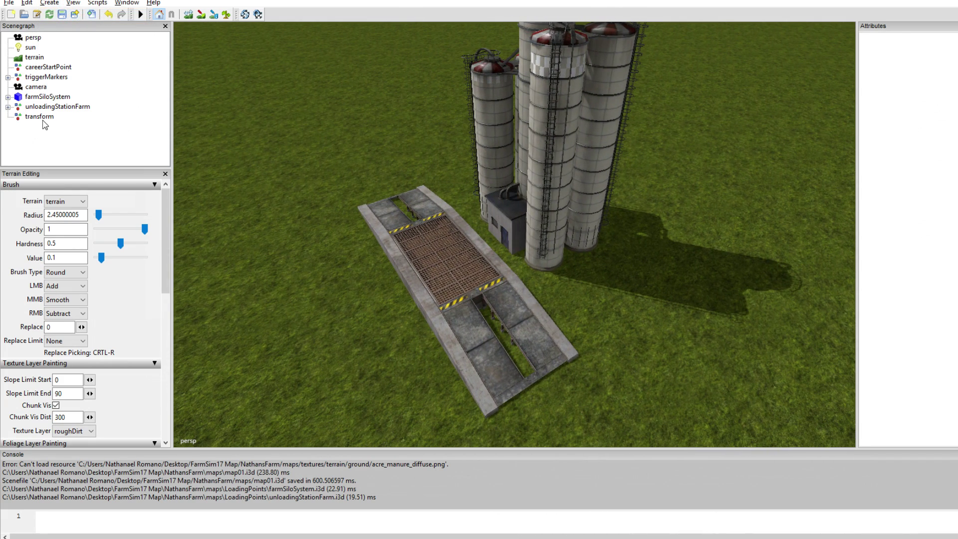
left_click(43, 118)
double_click(931, 51)
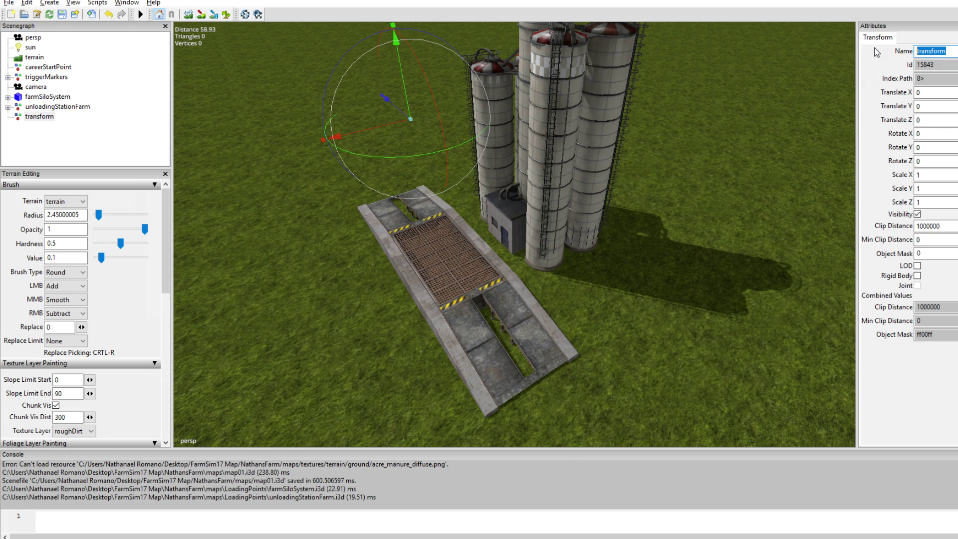
type("playerSilo")
key("Return")
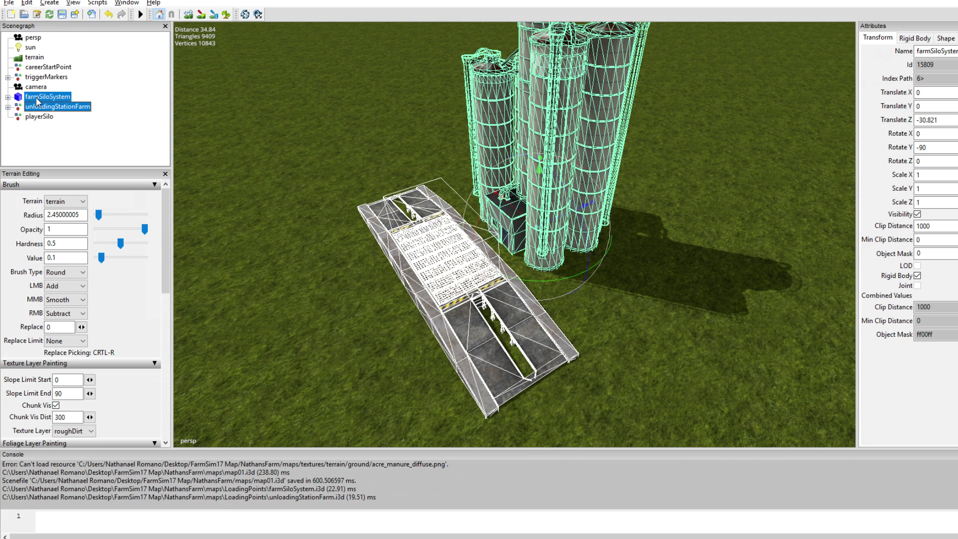
Move farmSiloSystem and unloadingStationFarm into the playerSilo group and collapse the group.
key("Delete")
left_click(36, 101)
key("ctrl+v")
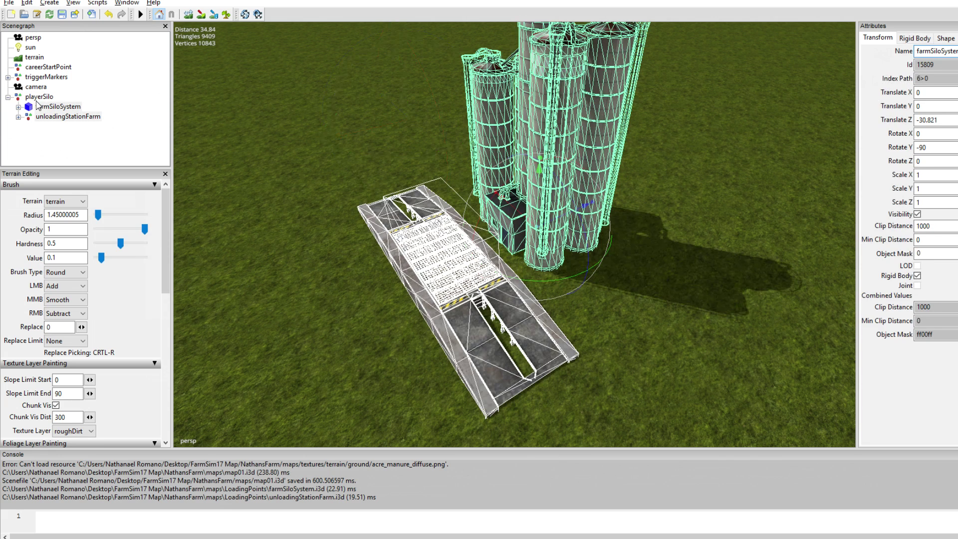
left_click(8, 97)
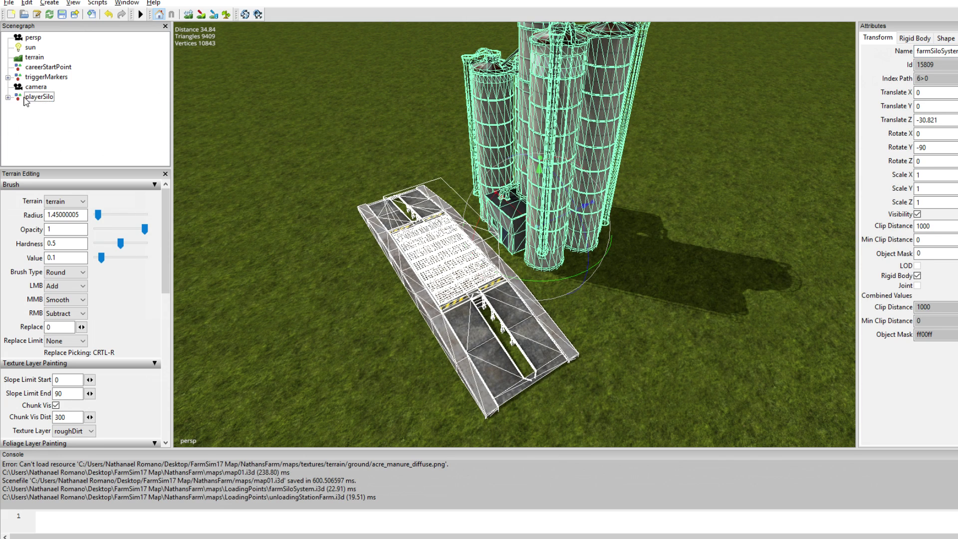
Shift the whole playerSilo group along X to about -45.2.
left_click(39, 97)
left_click_drag(346, 133, 606, 109)
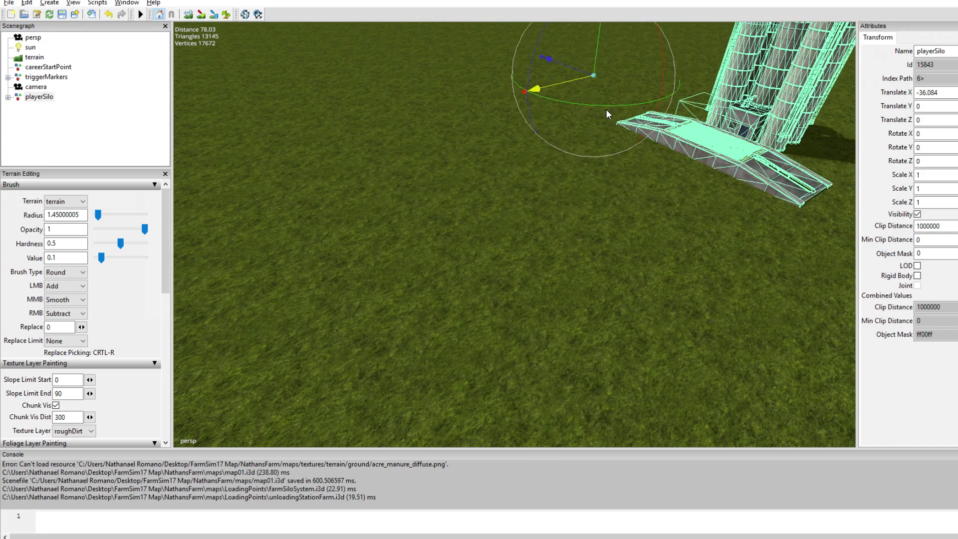
scroll(606, 109, "down", 3)
Import playerFarm from the Buildings folder inside maps.
left_click(9, 3)
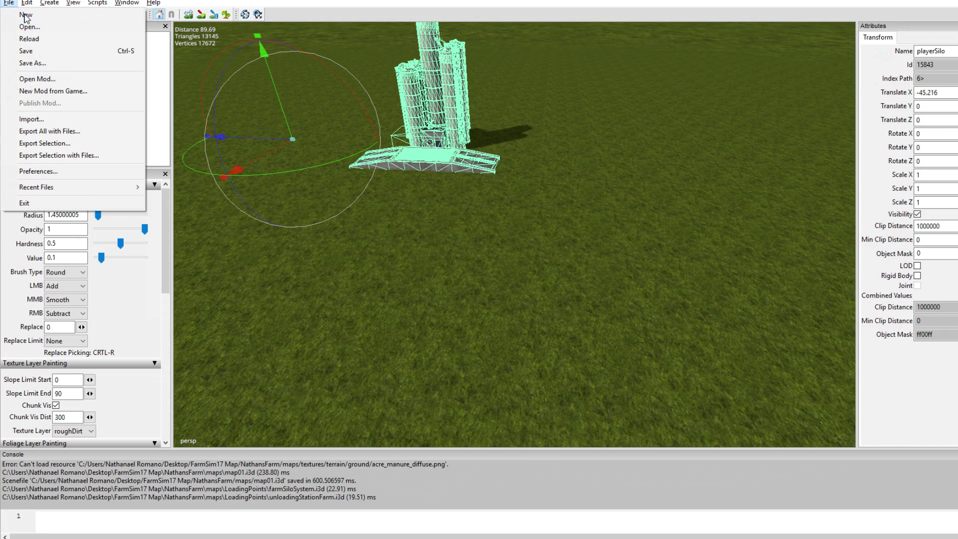
left_click(53, 121)
left_click(488, 154)
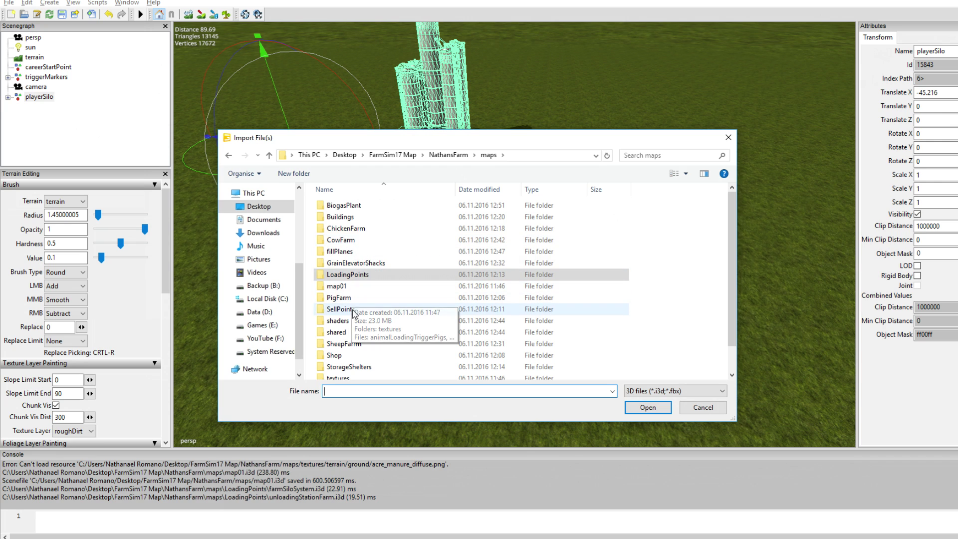
double_click(342, 217)
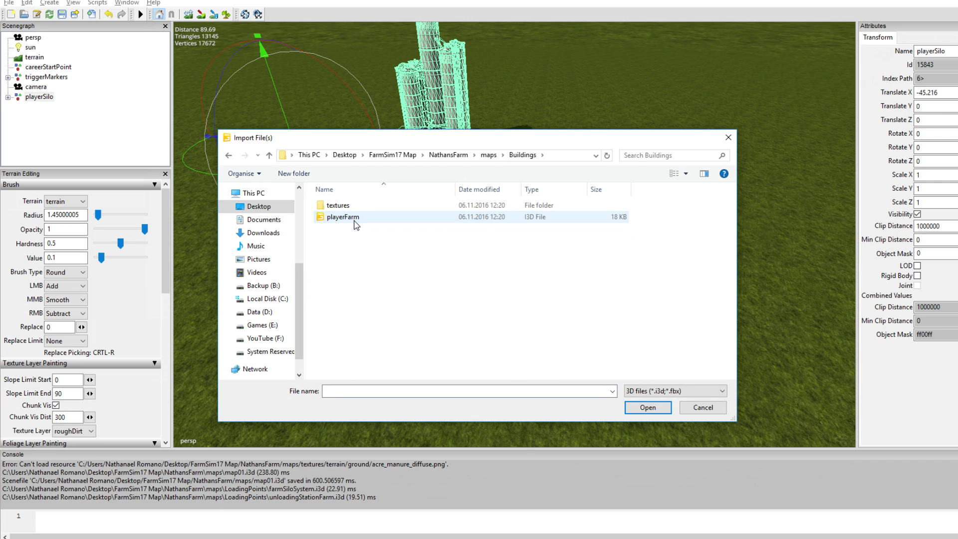
double_click(343, 220)
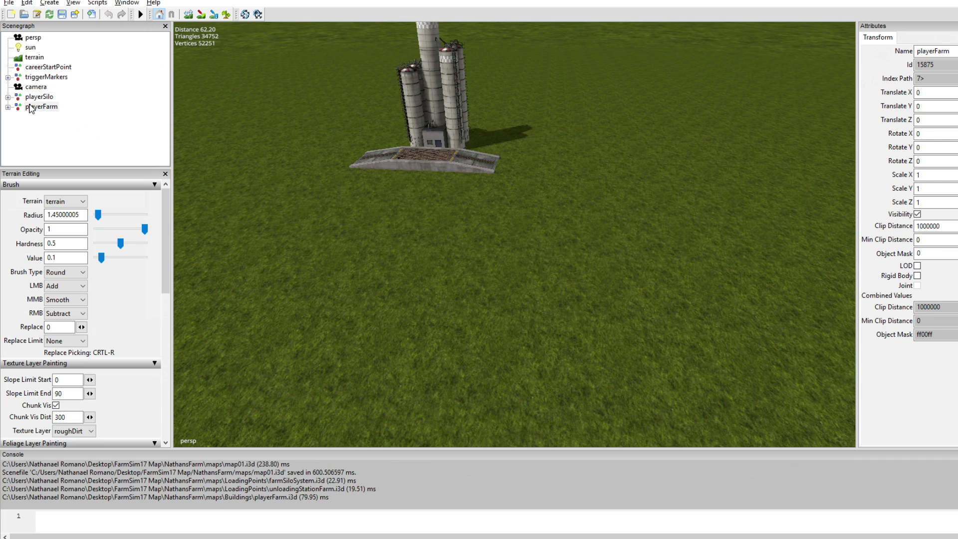
Locate playerFarm and move it across the terrain so its buildings stand near the silos and unloading station.
key("f")
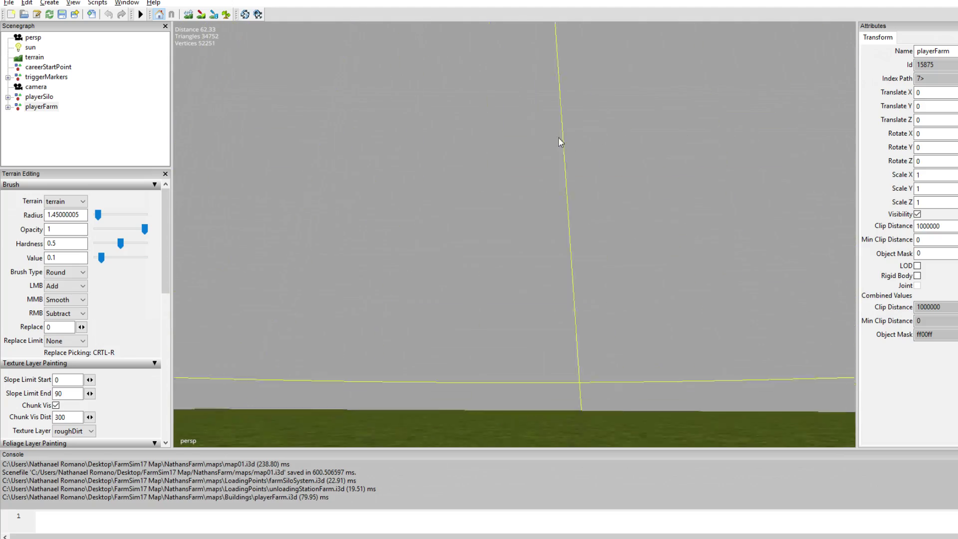
left_click_drag(558, 138, 208, 242, "alt")
left_click(46, 107)
key("f")
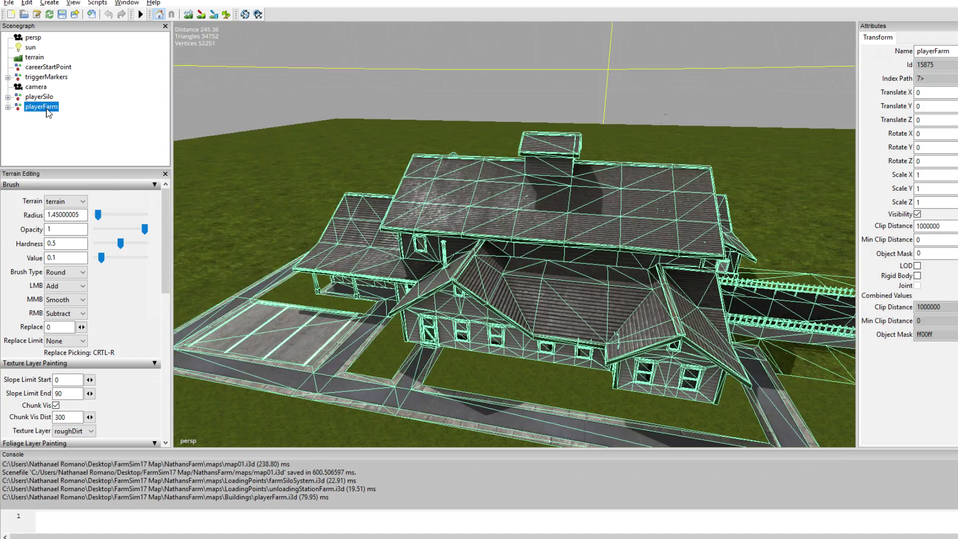
left_click_drag(357, 253, 492, 284, "alt")
left_click_drag(564, 183, 685, 172)
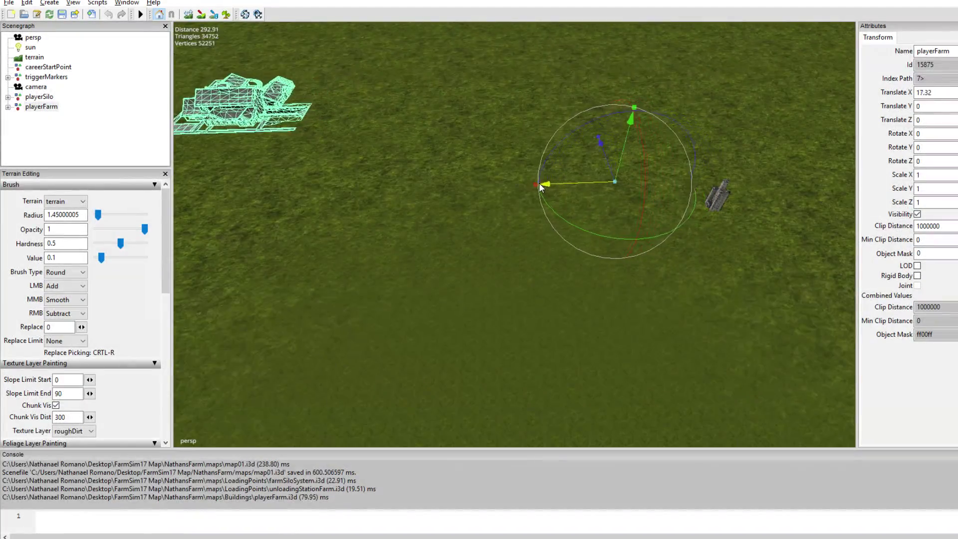
left_click_drag(759, 109, 749, 229)
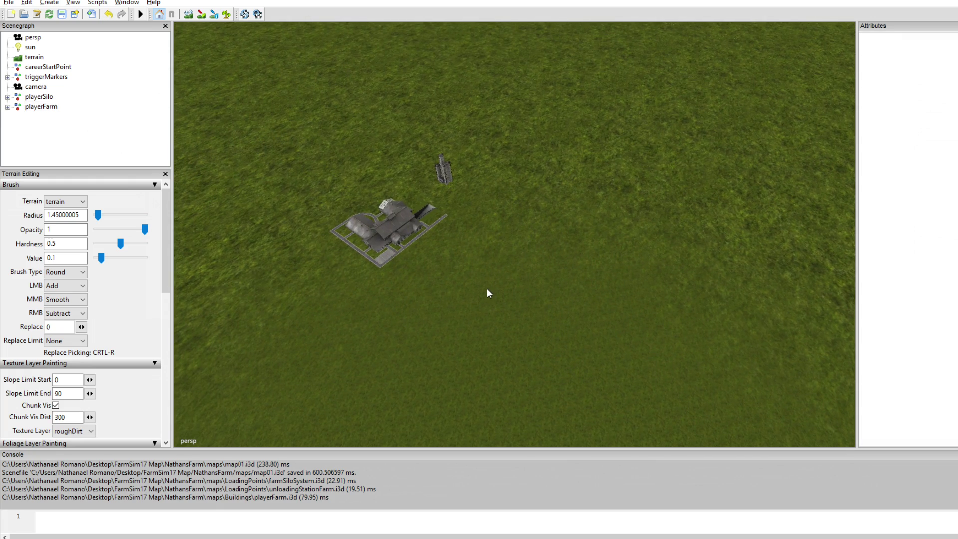
Set up terrain texture painting with a square brush and the concrete texture layer.
left_click_drag(487, 289, 387, 289, "alt")
scroll(478, 282, "up", 3)
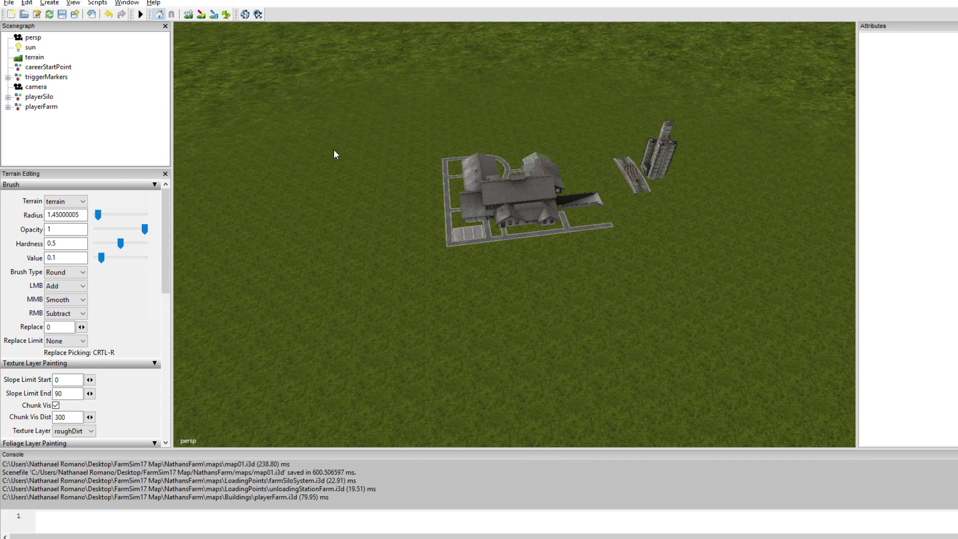
left_click_drag(333, 149, 511, 226, "alt")
scroll(513, 228, "up", 3)
right_click_drag(512, 230, 454, 271)
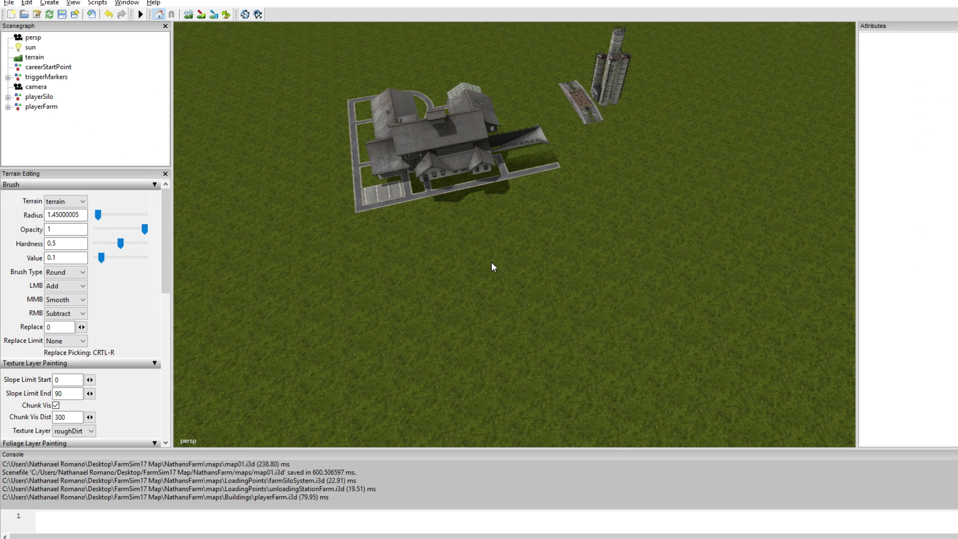
mouse_move(492, 262)
right_mouse_down()
mouse_move(479, 262)
mouse_move(504, 257)
right_mouse_up()
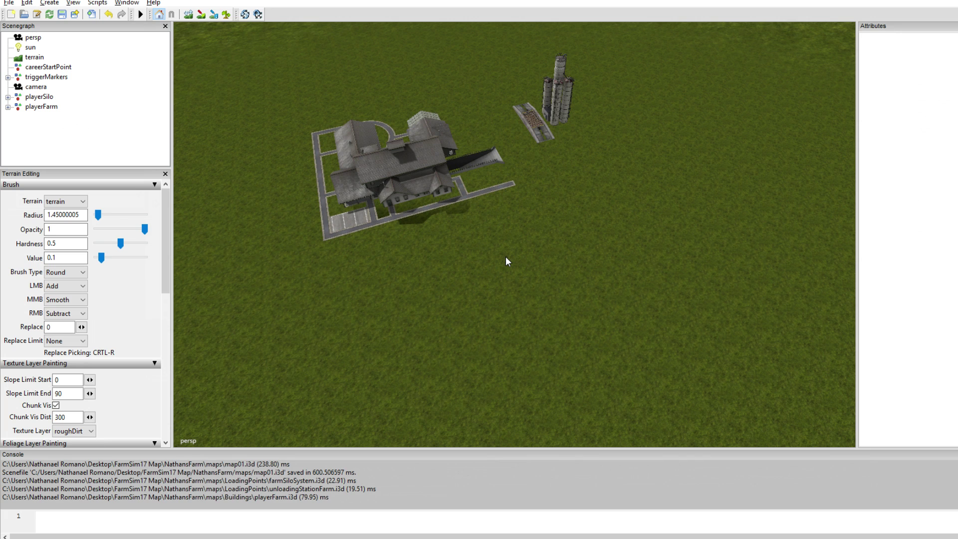
left_click(200, 15)
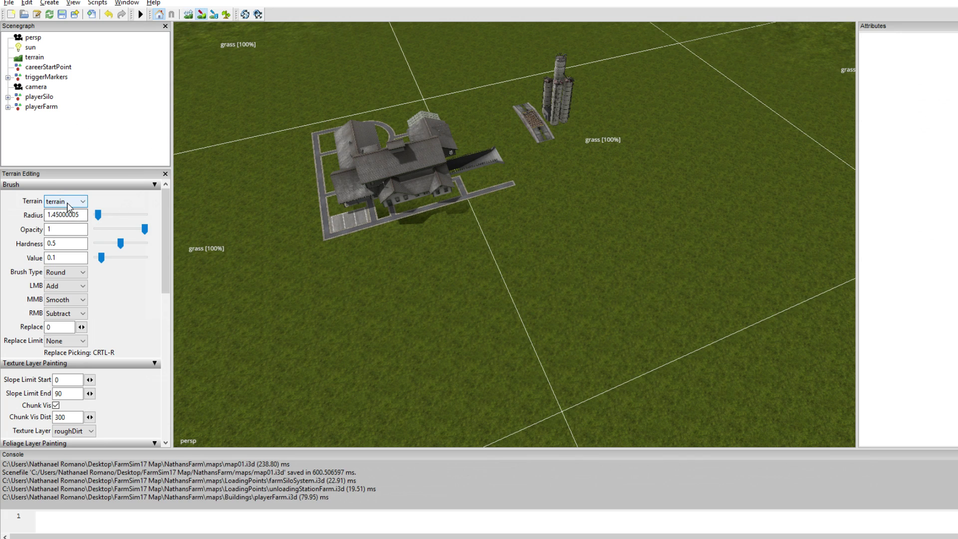
left_click(64, 272)
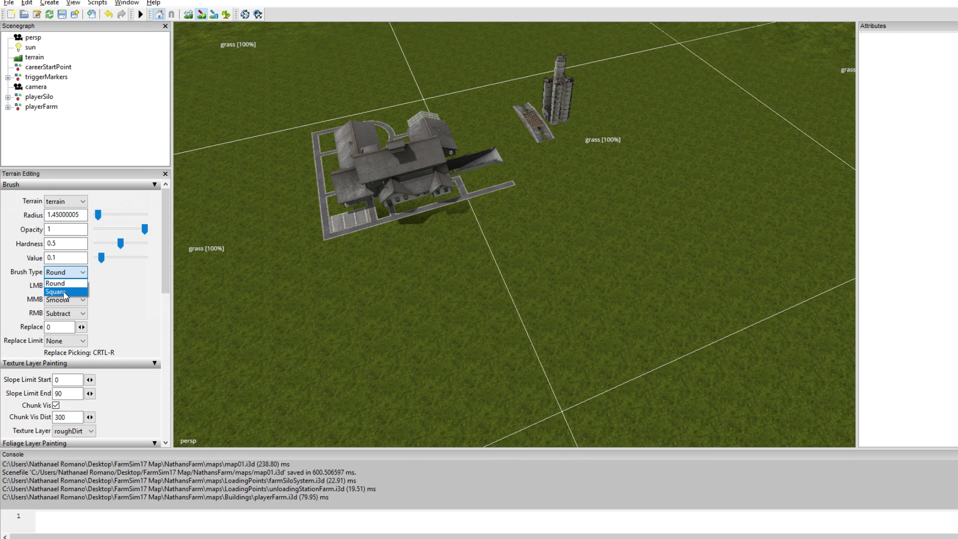
left_click(68, 290)
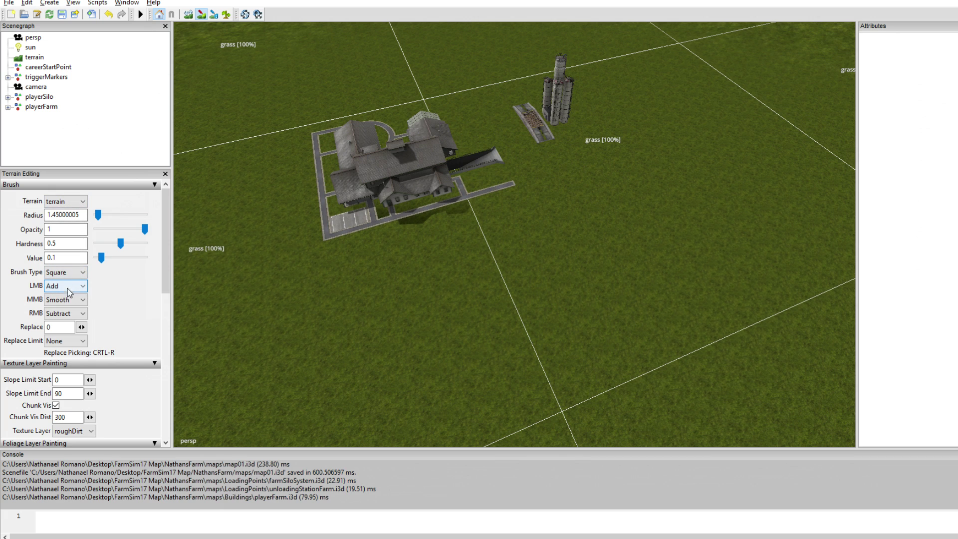
left_click(70, 432)
left_click(68, 483)
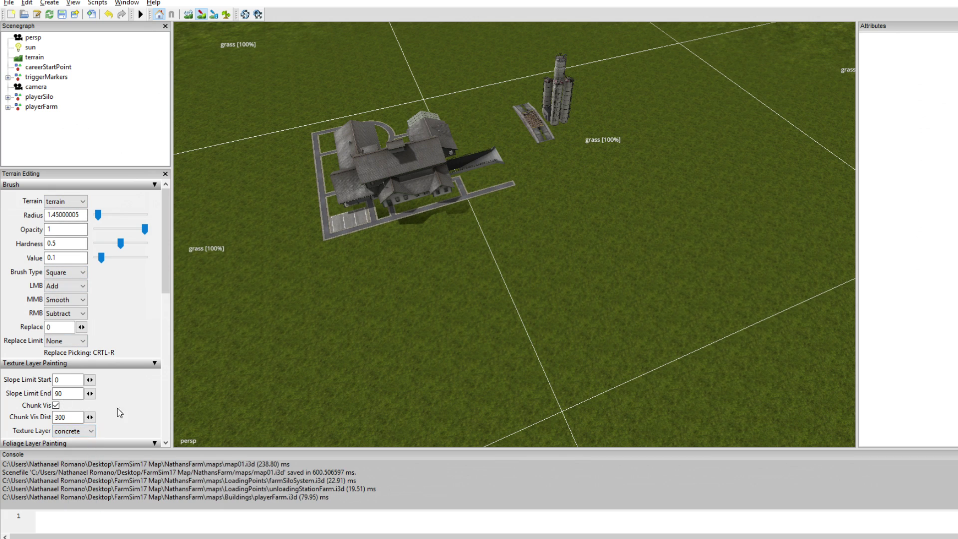
Enlarge the square brush to a radius of about 14.7 and raise its hardness to 1.
scroll(498, 273, "down", 5)
scroll(496, 277, "up", 19)
mouse_move(451, 280)
left_mouse_down("alt")
mouse_move(353, 269)
mouse_move(397, 307)
left_mouse_up("alt")
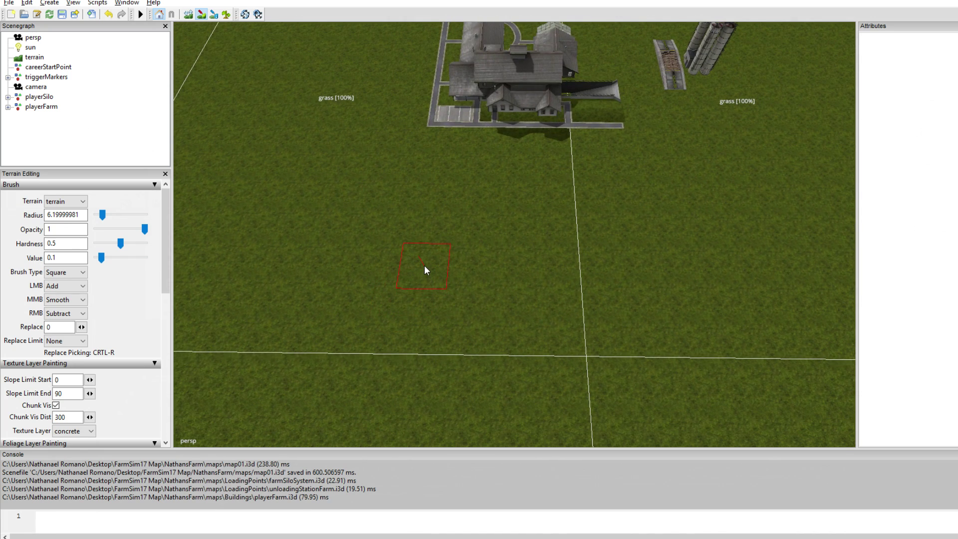
scroll(426, 263, "up", 9, "ctrl")
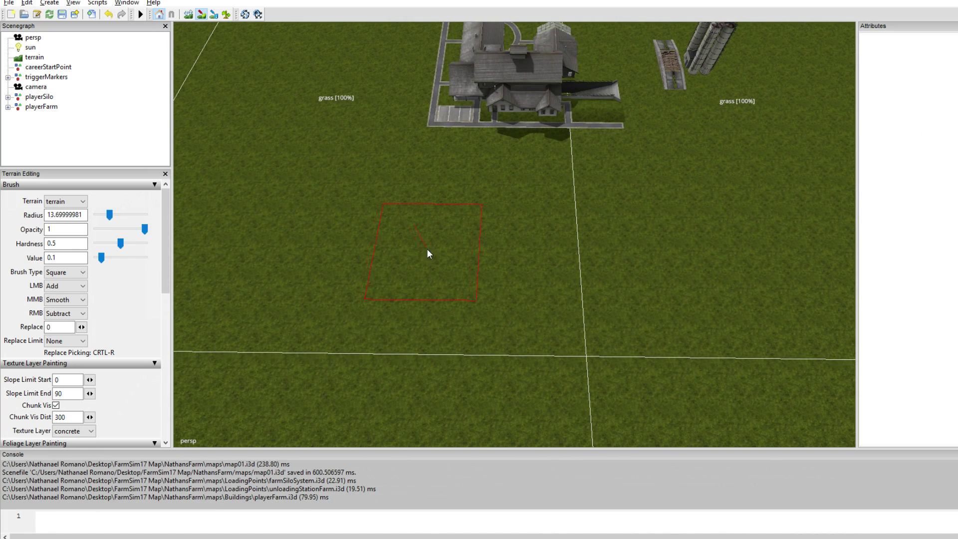
scroll(427, 249, "up", 2, "ctrl")
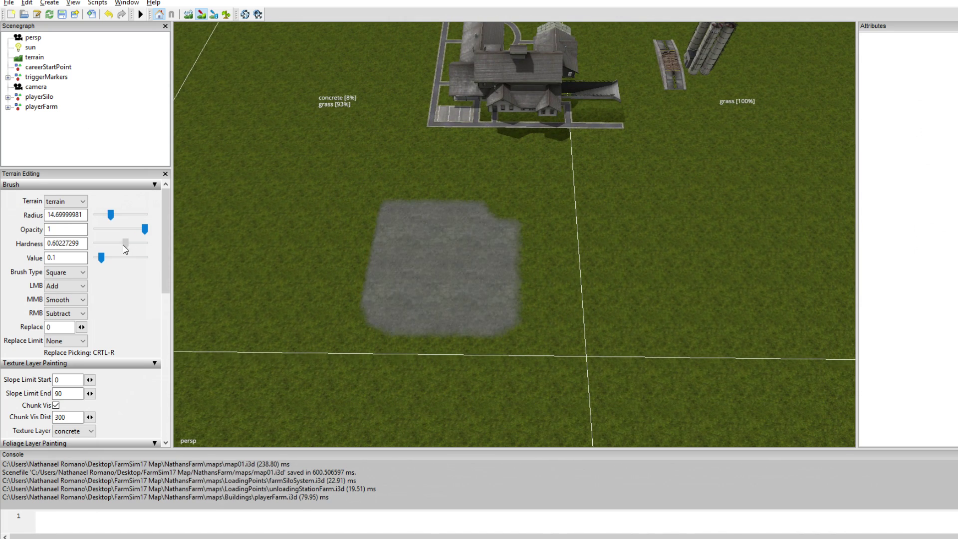
left_click_drag(125, 249, 146, 247)
Paint concrete over the terrain chunk in front of and beside the farm buildings.
mouse_move(318, 253)
left_mouse_down()
mouse_move(345, 254)
mouse_move(323, 256)
mouse_move(345, 284)
mouse_move(523, 290)
mouse_move(522, 161)
left_mouse_up()
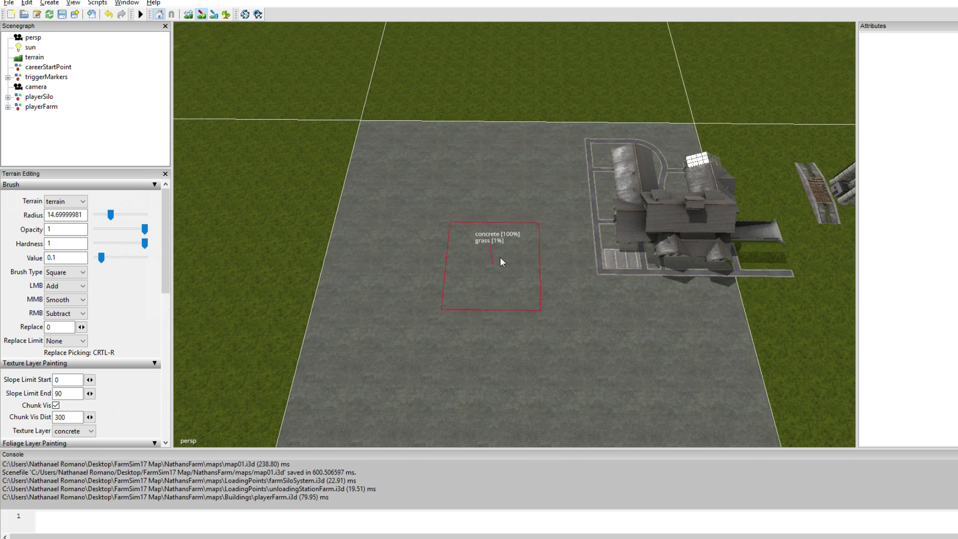
middle_click_drag(498, 258, 181, 106, "alt")
left_click_drag(464, 281, 486, 252, "alt")
right_click_drag(486, 253, 480, 261)
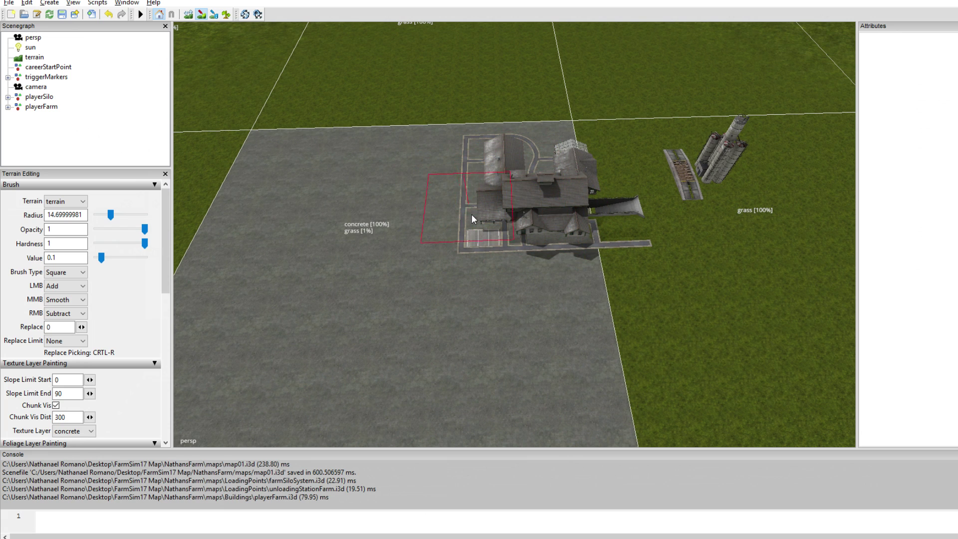
Move playerFarm across the terrain so its buildings stand on the grass along the far edge of the concrete.
left_click(38, 107)
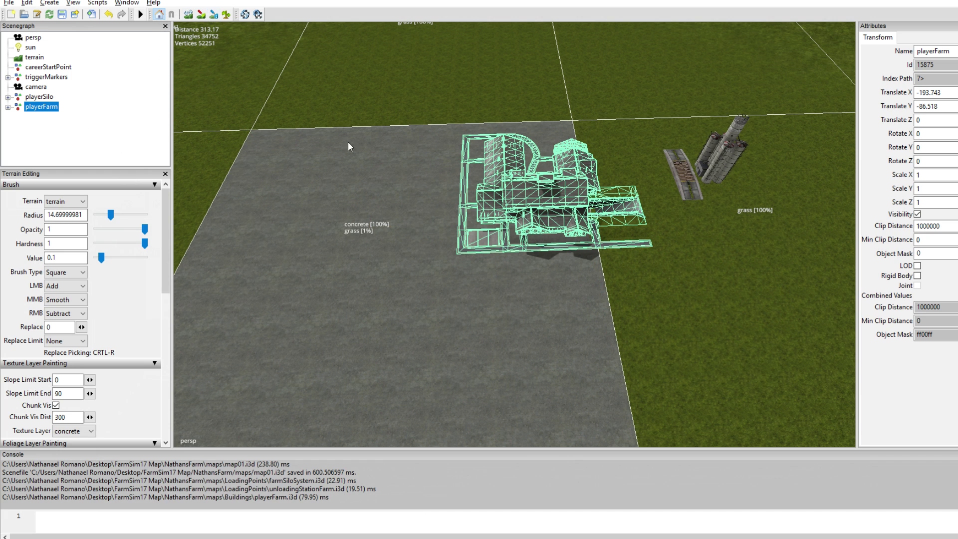
left_click_drag(617, 220, 551, 238)
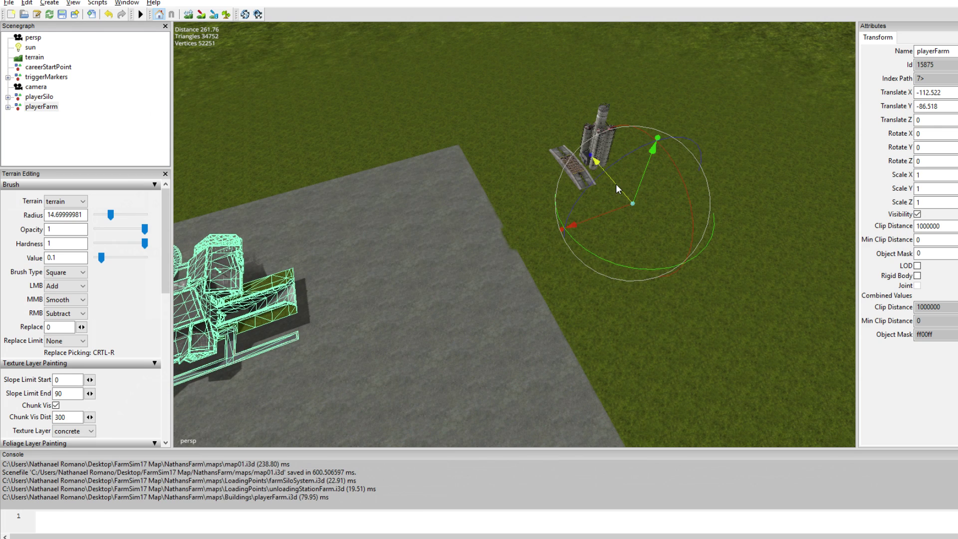
left_click_drag(616, 184, 624, 153)
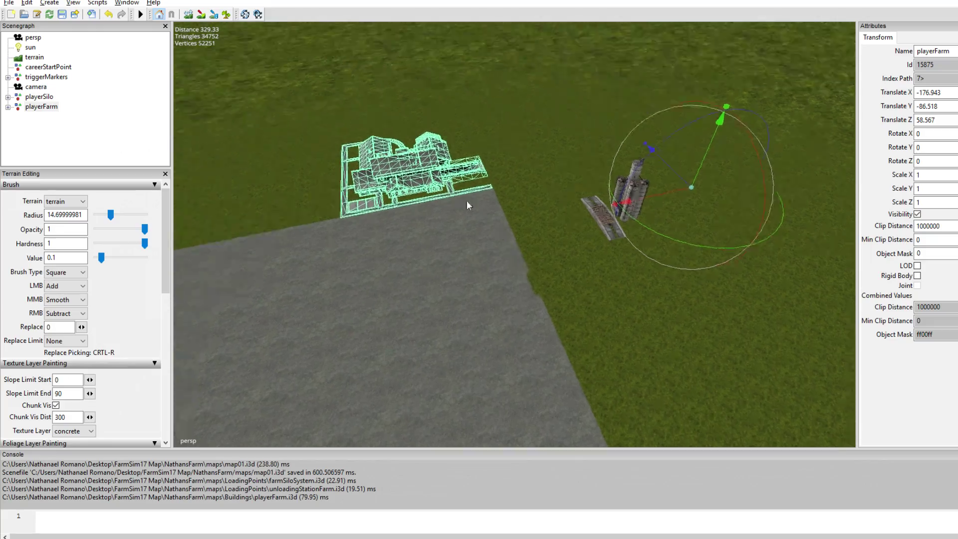
Fine-tune playerFarm to X -178.123, Y -89.986, Z 63.224 so its curb lines up with the concrete's edge and corner.
left_click_drag(467, 201, 523, 242, "alt")
scroll(429, 193, "up", 3)
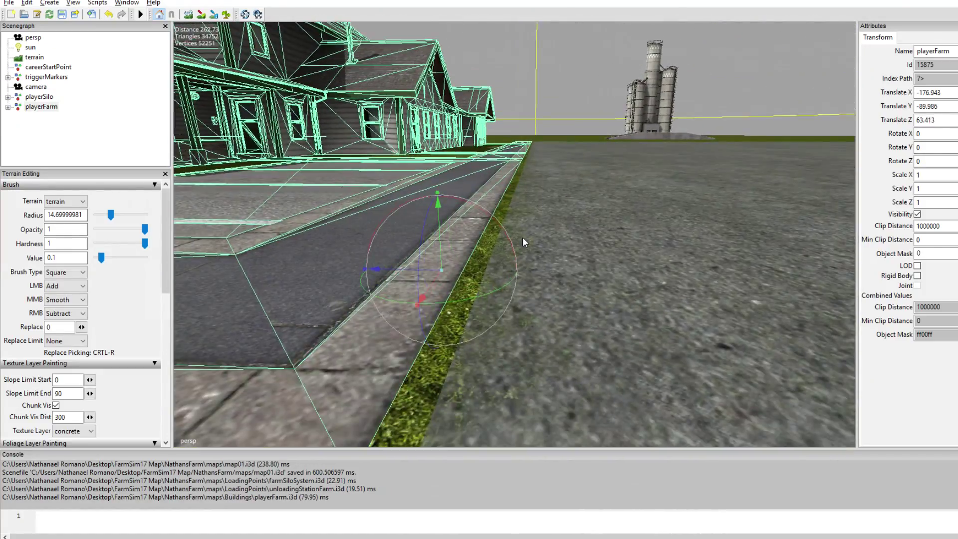
left_click_drag(375, 268, 375, 270)
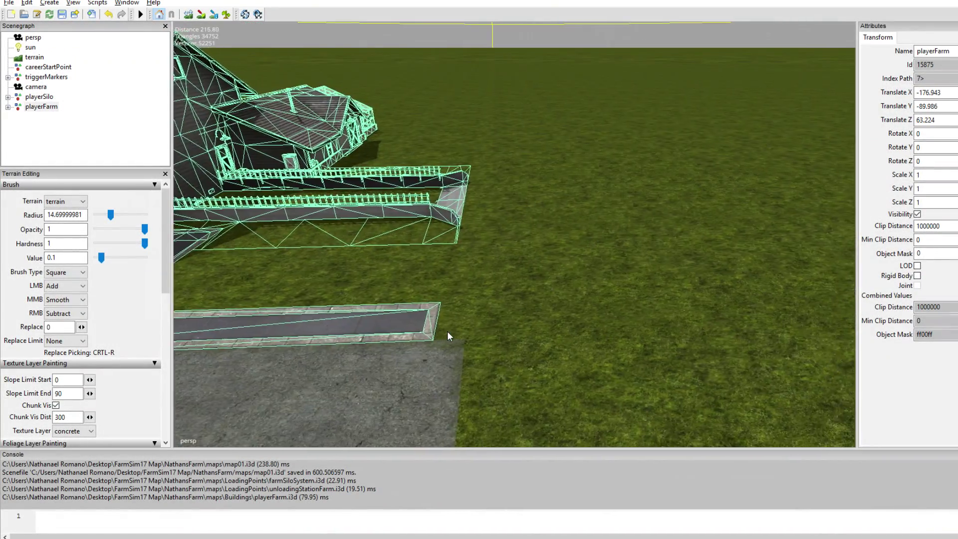
left_click_drag(447, 331, 649, 295, "alt")
left_click_drag(755, 295, 757, 295)
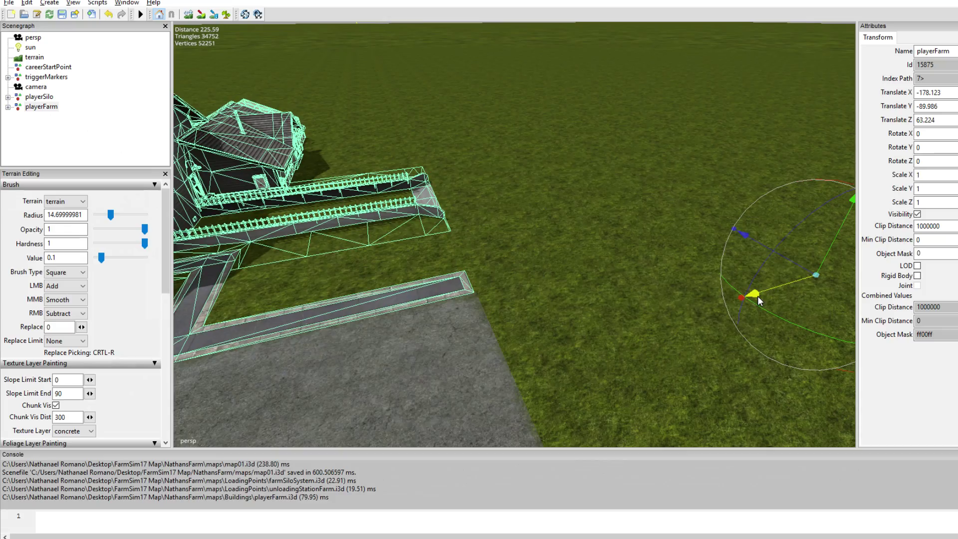
Examine the layout of playerFarm, the silos, the strawBarn, the chickenHusbandry and the concrete yard from several angles.
left_click_drag(624, 264, 469, 289, "alt")
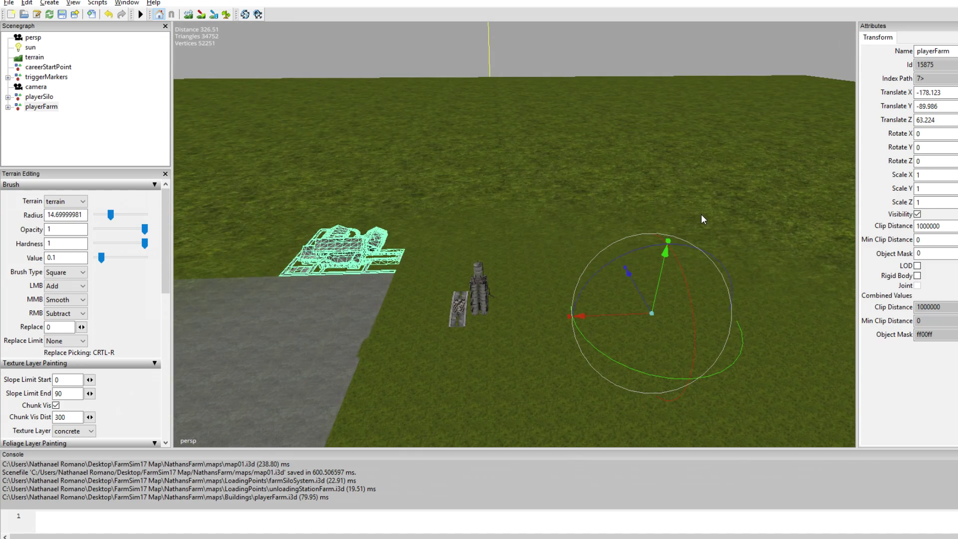
mouse_move(701, 214)
left_mouse_down("alt")
mouse_move(777, 210)
mouse_move(692, 211)
left_mouse_up("alt")
left_click_drag(542, 218, 524, 256, "alt")
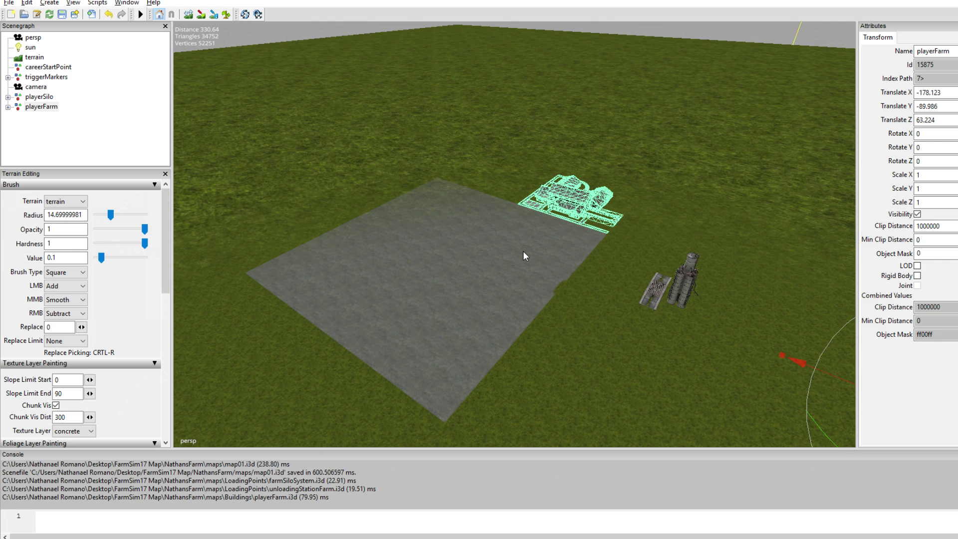
left_click_drag(523, 251, 656, 297, "alt")
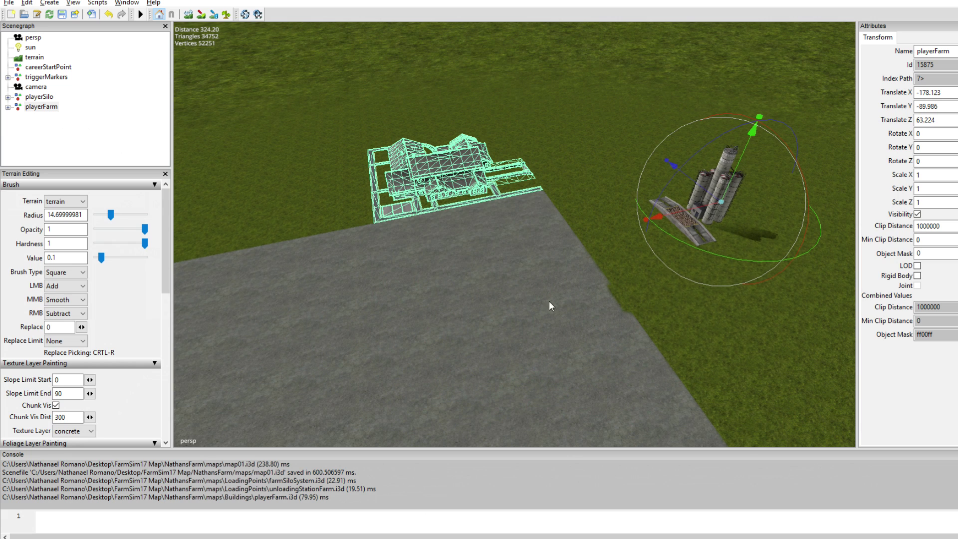
mouse_move(549, 306)
left_mouse_down("alt")
mouse_move(572, 271)
mouse_move(561, 298)
left_mouse_up("alt")
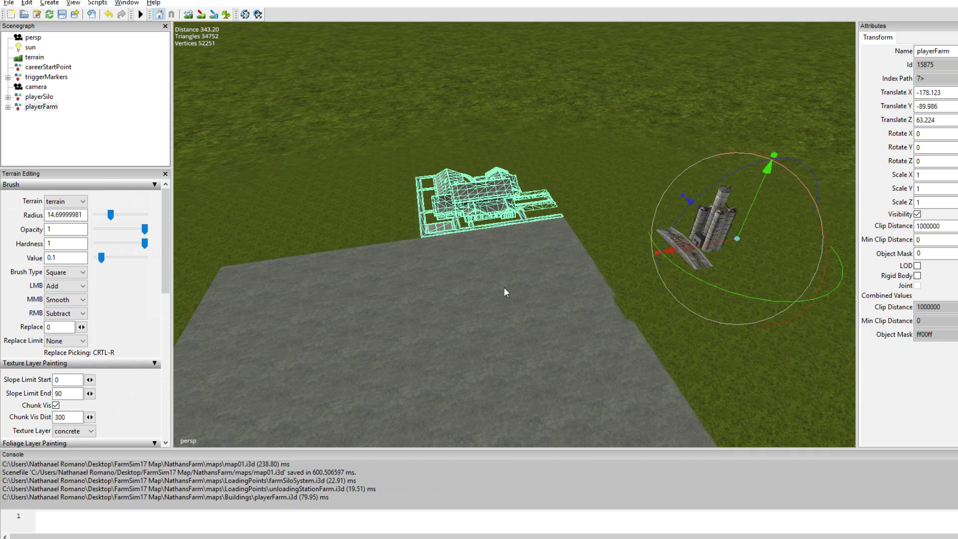
left_click_drag(504, 290, 609, 222, "alt")
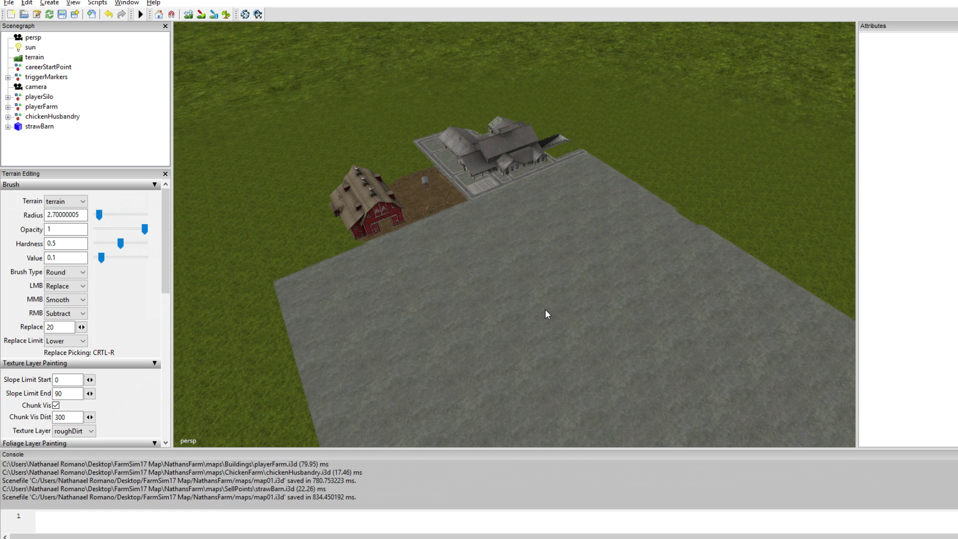
left_click_drag(545, 310, 498, 291, "alt")
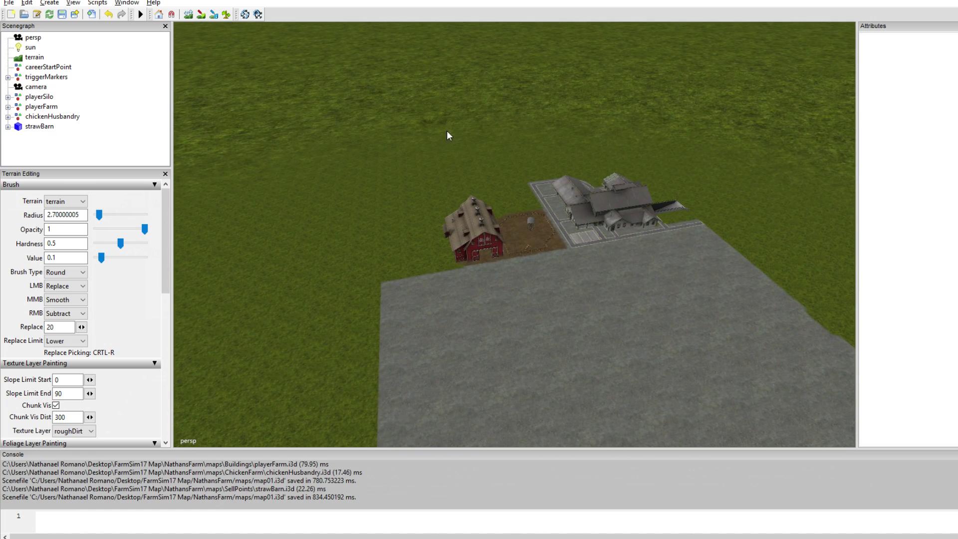
left_click_drag(609, 355, 567, 273, "alt")
scroll(499, 247, "up", 2)
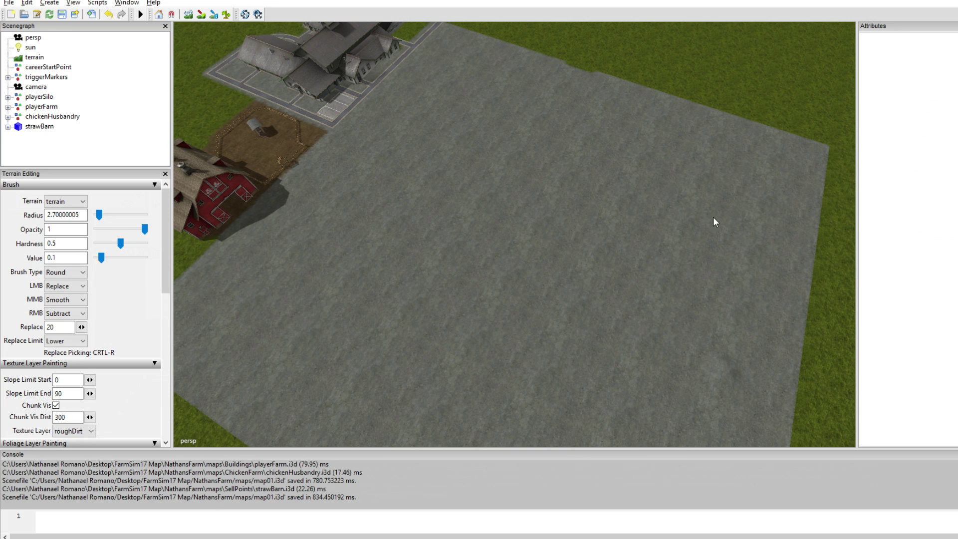
left_click_drag(580, 289, 499, 277, "alt")
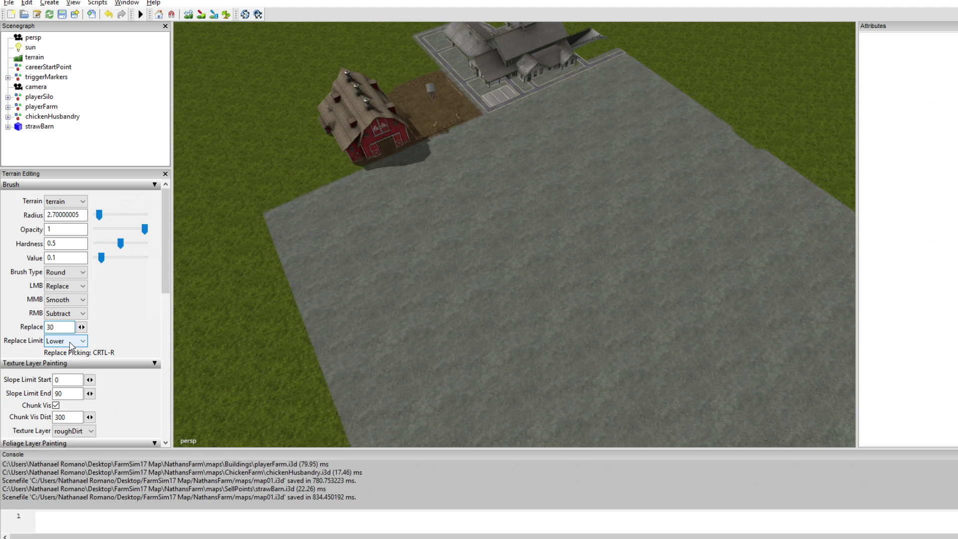
Sculpt a raised block on the edge of the concrete yard using Replace height 30 with the limit set to Lower.
left_click(190, 18)
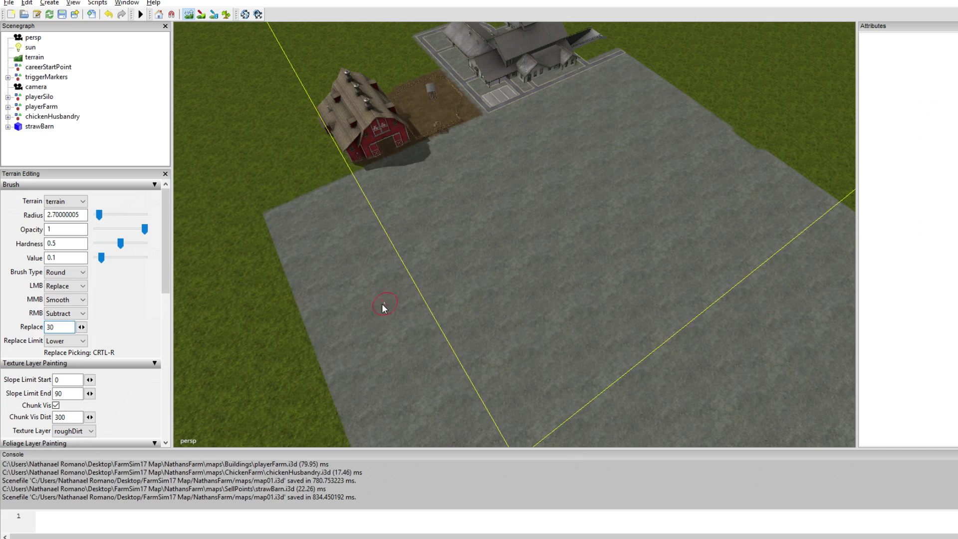
left_click_drag(362, 312, 242, 316, "alt")
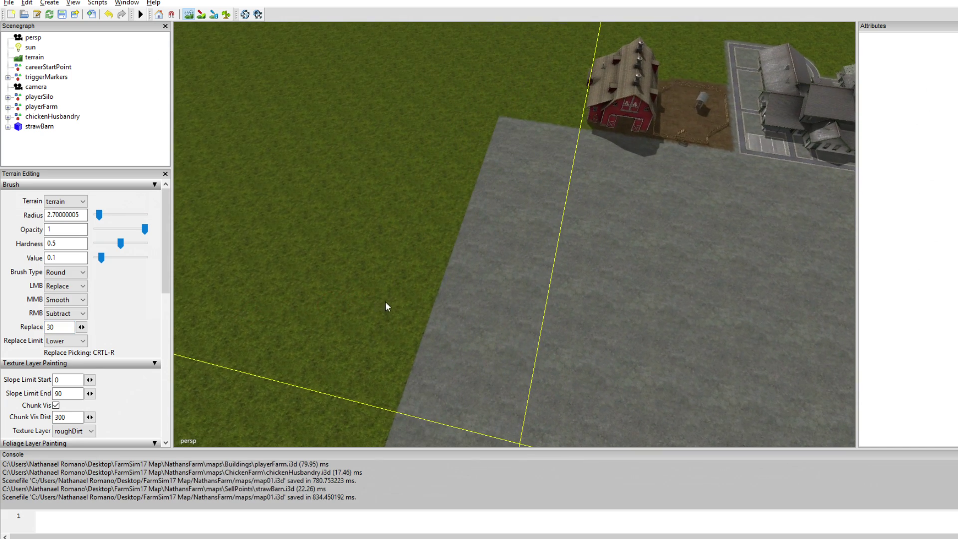
scroll(385, 301, "up", 5)
mouse_move(461, 261)
left_mouse_down()
mouse_move(445, 198)
mouse_move(441, 227)
left_mouse_up()
mouse_move(420, 201)
left_mouse_down()
mouse_move(391, 182)
mouse_move(357, 214)
mouse_move(331, 188)
mouse_move(296, 233)
mouse_move(334, 168)
mouse_move(322, 156)
mouse_move(426, 151)
mouse_move(364, 156)
left_mouse_up()
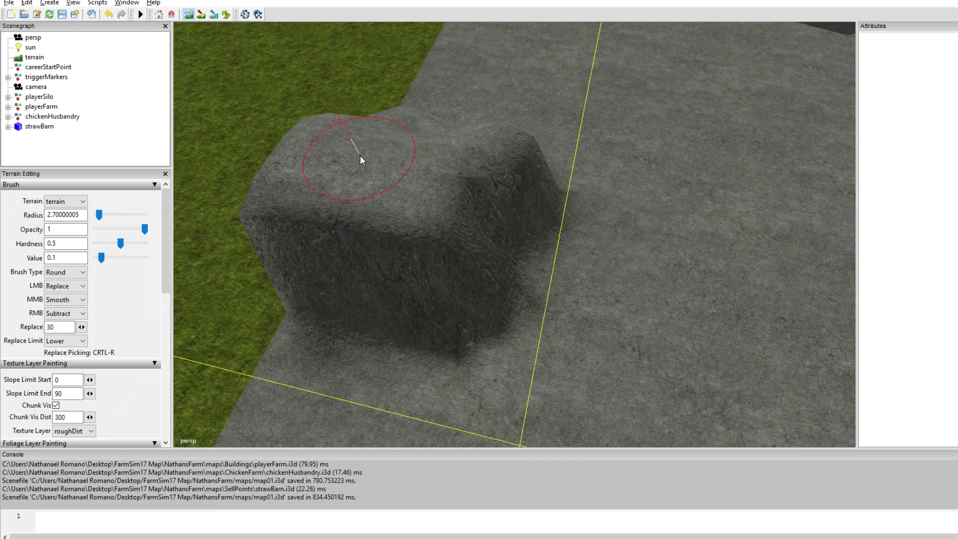
Set the Replace height to 20 with the limit Higher and flatten the raised block on the concrete's edge.
double_click(59, 328)
type("2")
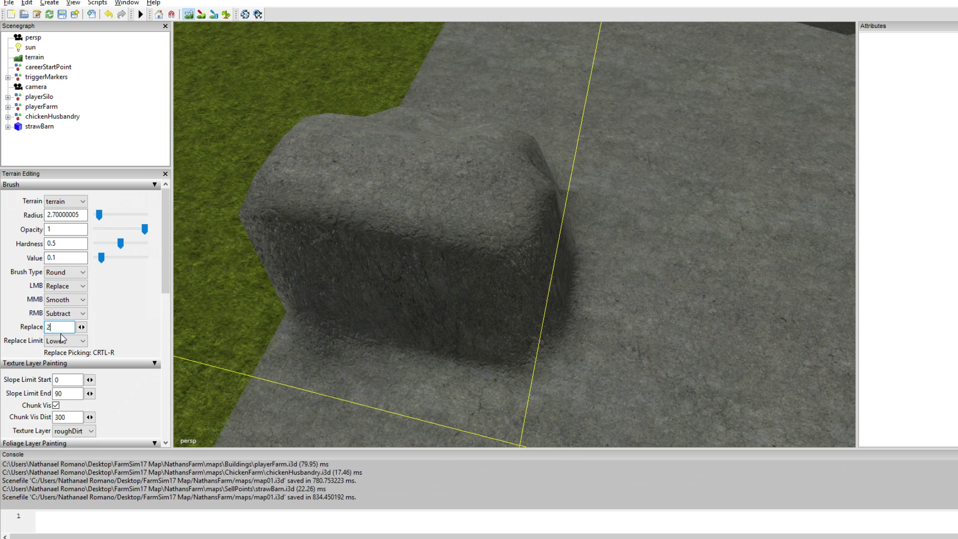
left_click(59, 340)
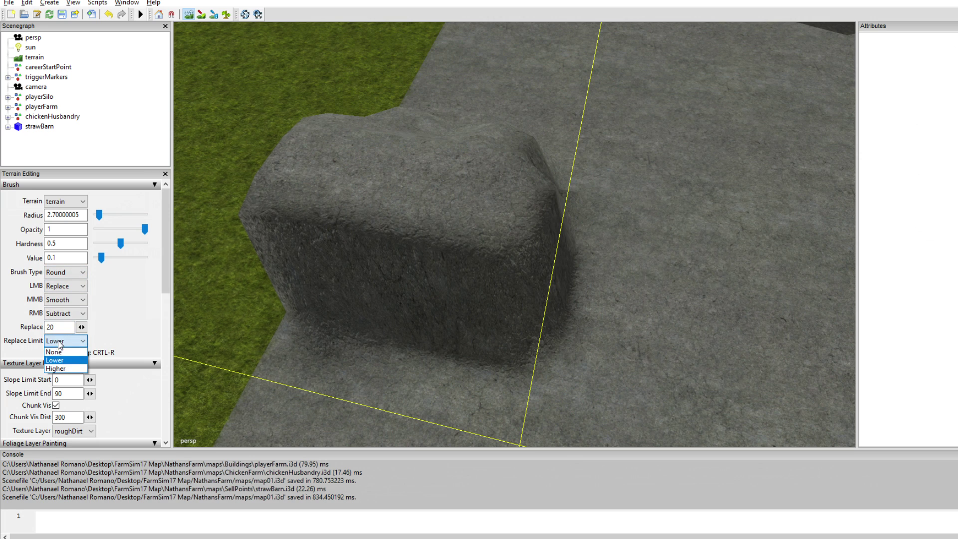
left_click(57, 369)
mouse_move(441, 206)
left_mouse_down()
mouse_move(423, 205)
mouse_move(403, 276)
mouse_move(352, 345)
mouse_move(511, 321)
mouse_move(562, 214)
mouse_move(504, 269)
mouse_move(348, 232)
mouse_move(379, 145)
mouse_move(359, 141)
mouse_move(455, 145)
mouse_move(473, 239)
mouse_move(323, 321)
left_mouse_up()
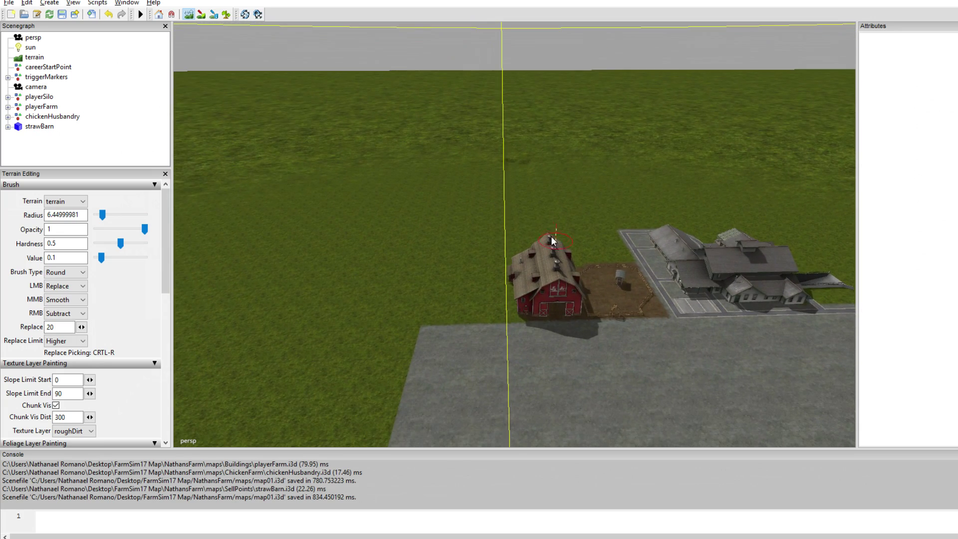
Set the Replace Limit to None and level the dented grass patch at Replace height 20.
scroll(735, 198, "up", 3)
right_click_drag(549, 172, 898, 220, "alt")
left_click_drag(519, 199, 521, 276, "alt")
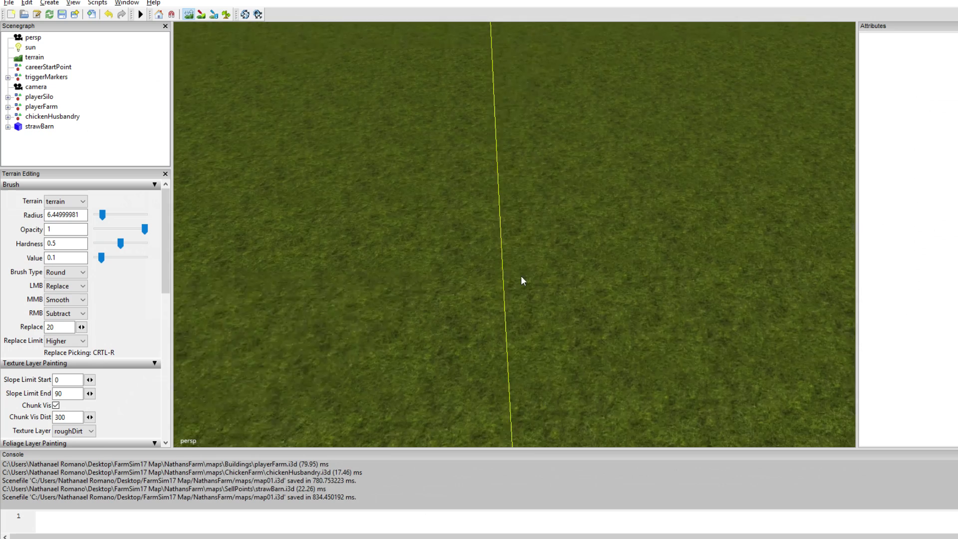
middle_click_drag(561, 163, 550, 509, "alt")
right_click_drag(430, 283, 876, 336, "alt")
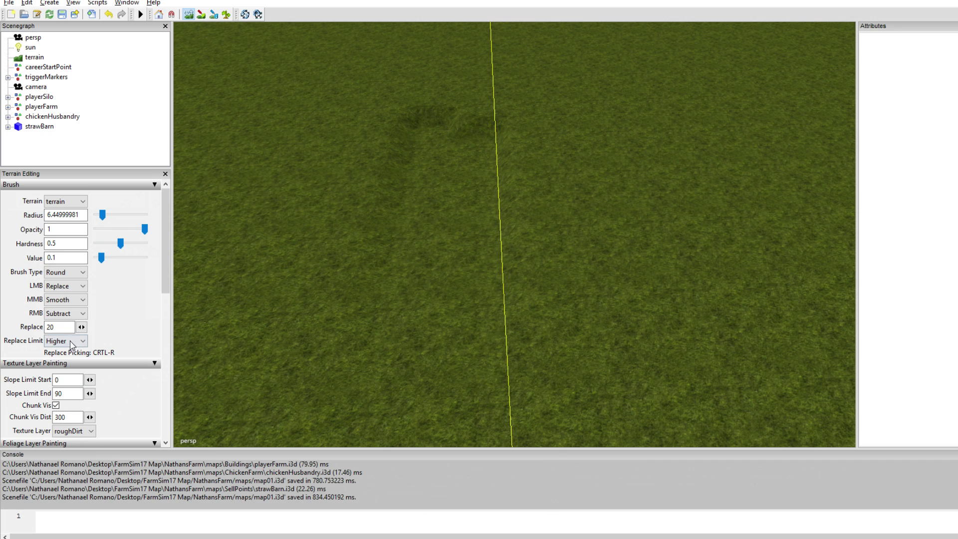
left_click(56, 341)
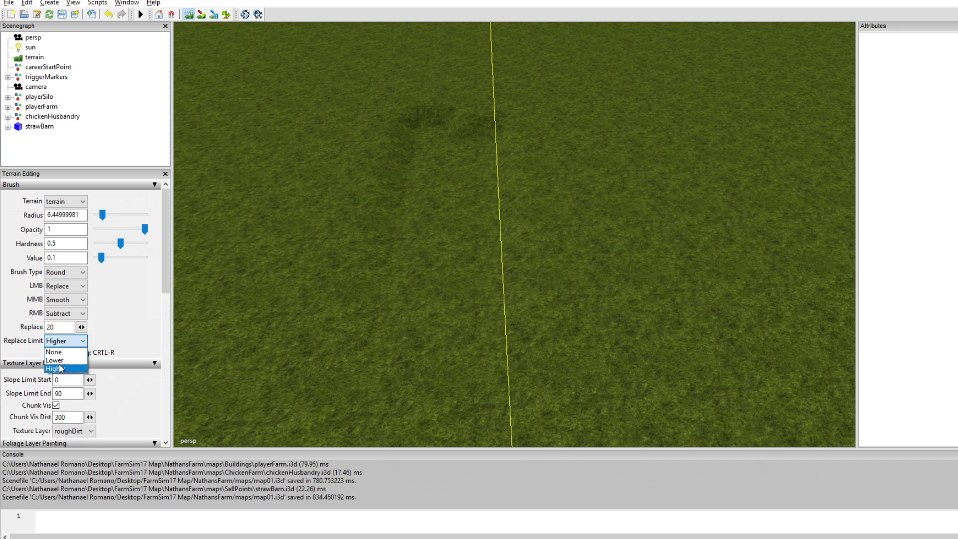
left_click(53, 352)
mouse_move(402, 151)
left_mouse_down()
mouse_move(472, 136)
mouse_move(433, 106)
left_mouse_up()
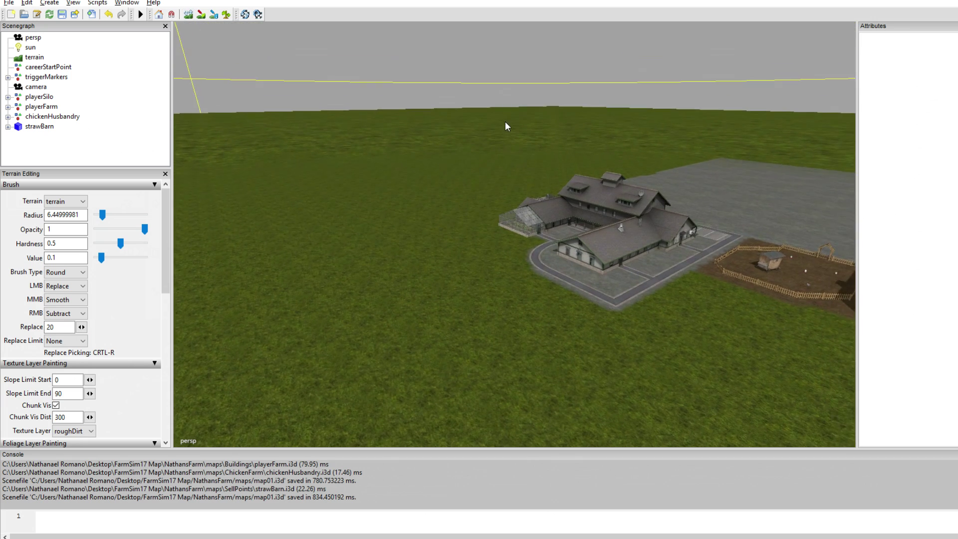
Even out the jagged concrete edge by texture painting the concrete layer with a square brush of radius about 6.7 in Add mode.
left_click_drag(505, 122, 528, 104, "alt")
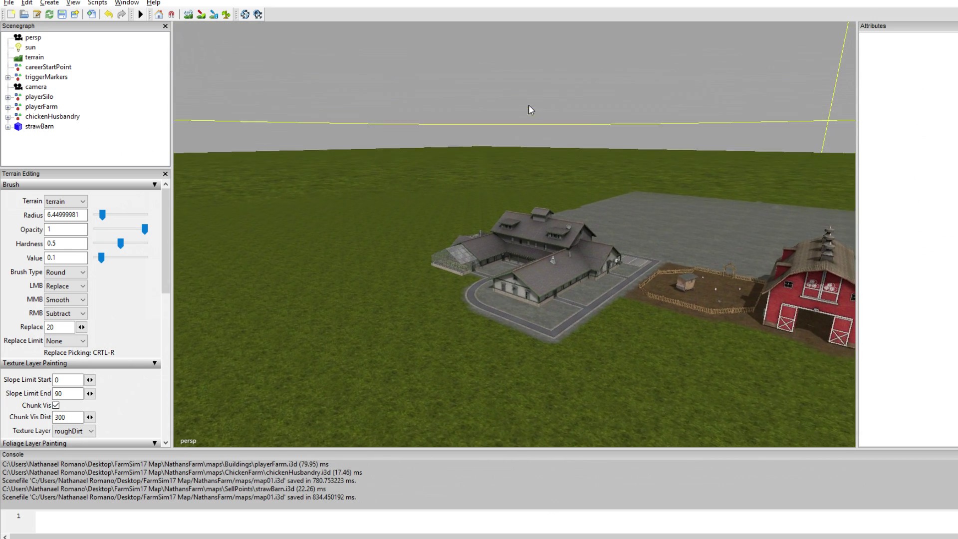
mouse_move(528, 104)
right_mouse_down("alt")
mouse_move(558, 193)
mouse_move(532, 299)
right_mouse_up("alt")
left_click_drag(399, 244, 560, 312, "alt")
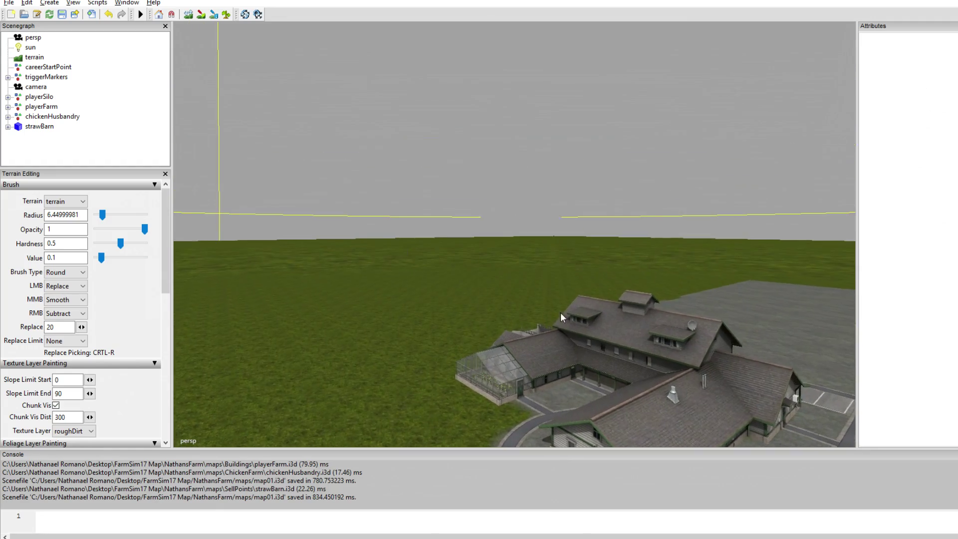
right_click_drag(560, 312, 623, 315, "alt")
right_click_drag(355, 310, 477, 272, "alt")
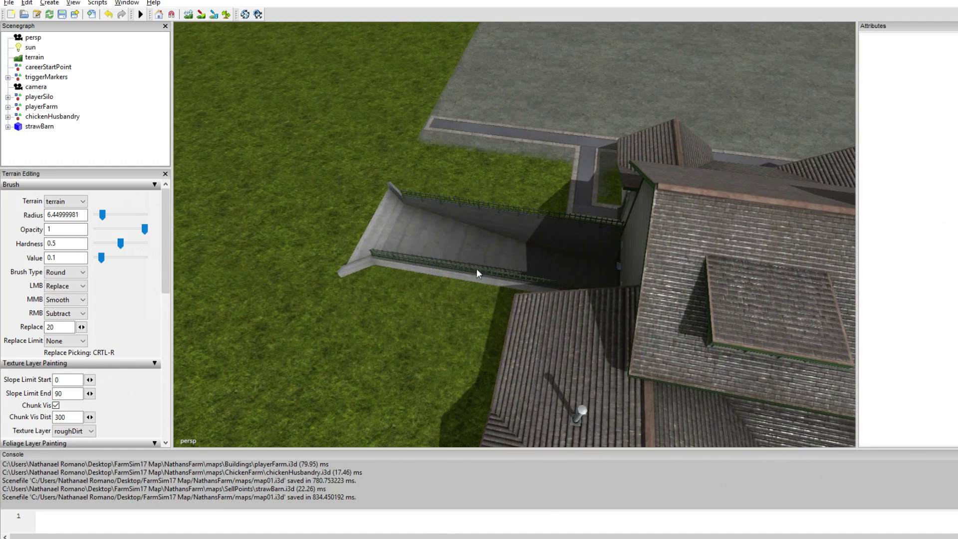
right_click_drag(368, 289, 430, 319)
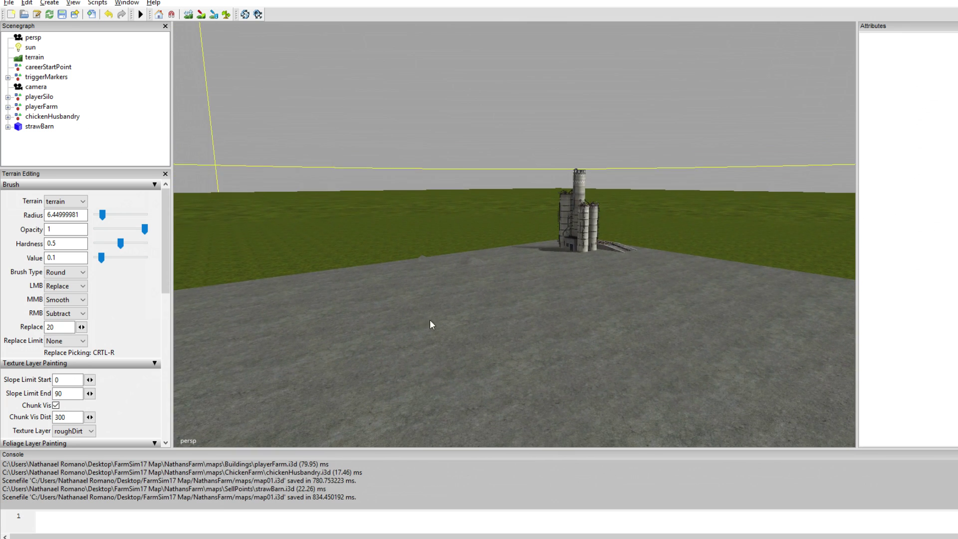
left_click(188, 16)
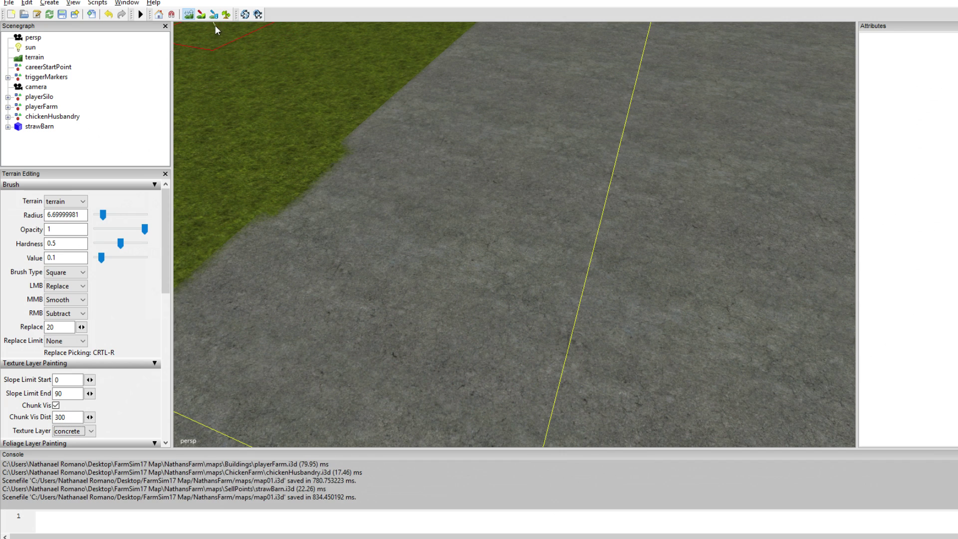
left_click(201, 14)
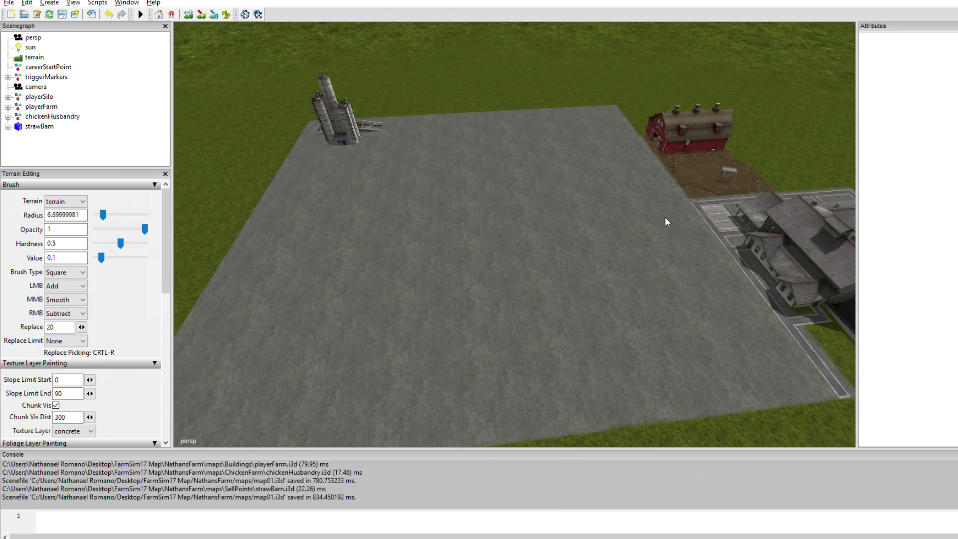
Import waterTrough from the SheepFarrm folder and move it to the concrete yard's edge, at about Y 23 and Z -56.6.
left_click_drag(636, 221, 627, 233, "alt")
left_click(9, 3)
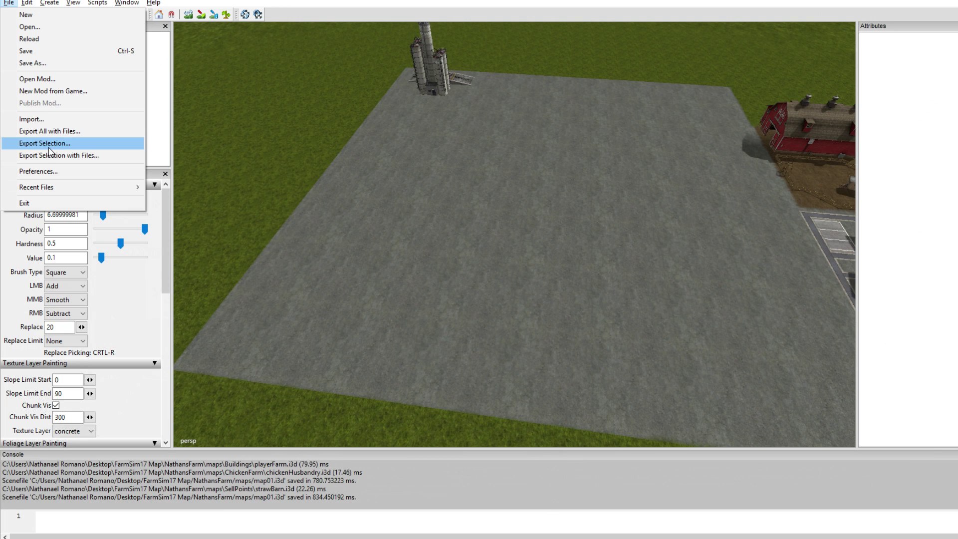
left_click(31, 118)
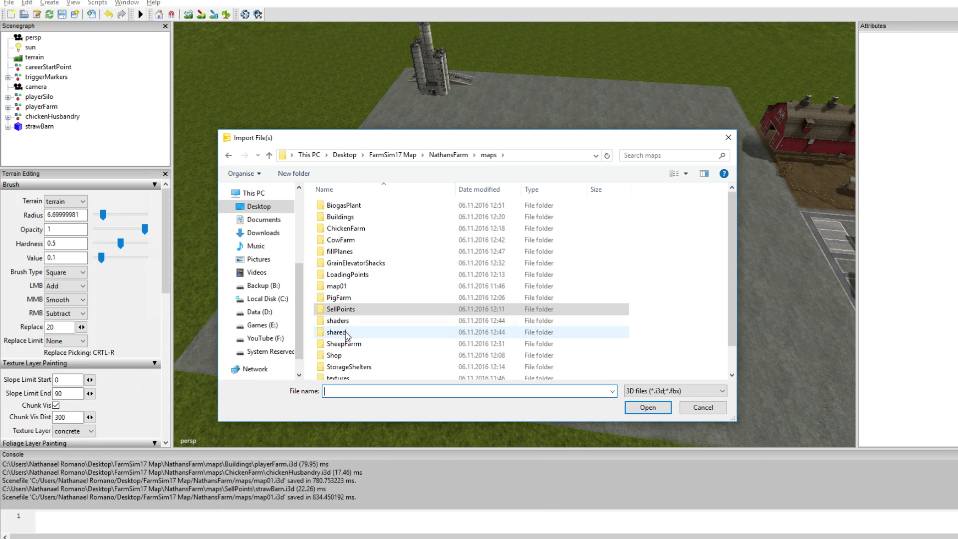
double_click(346, 345)
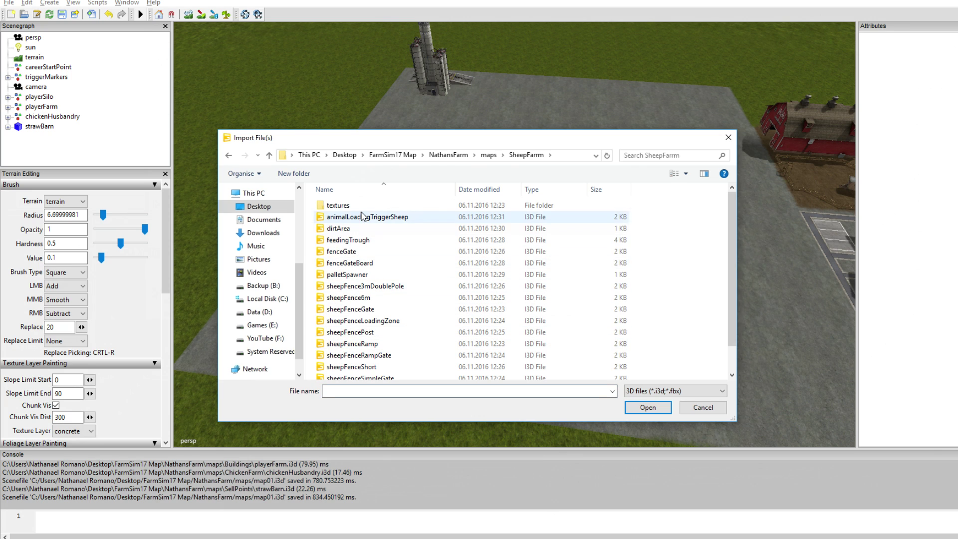
scroll(374, 249, "down", 1)
scroll(377, 269, "up", 1)
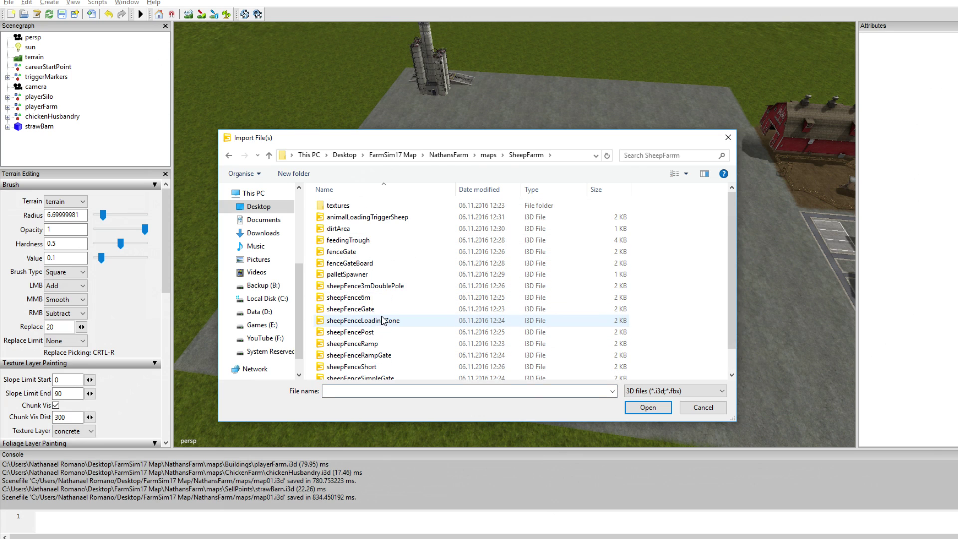
scroll(377, 271, "down", 1)
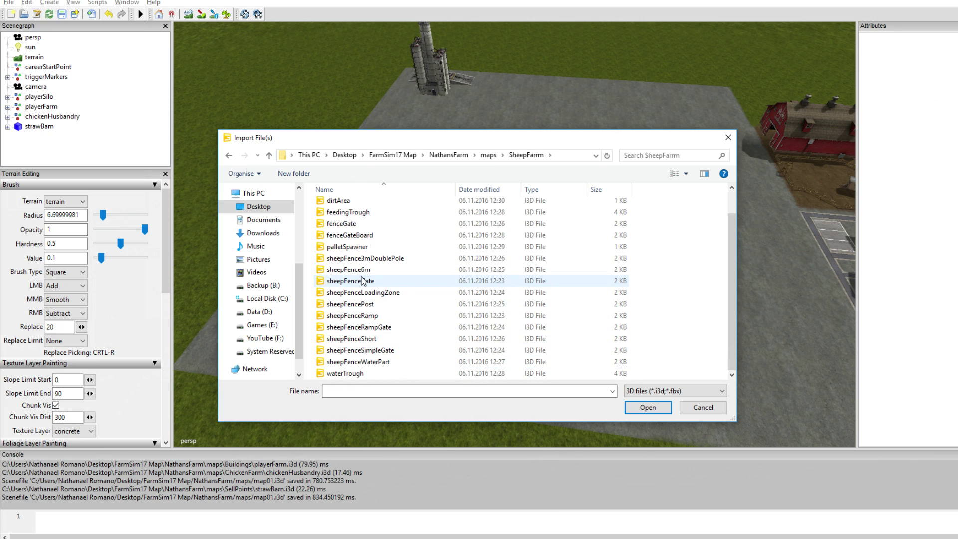
double_click(346, 374)
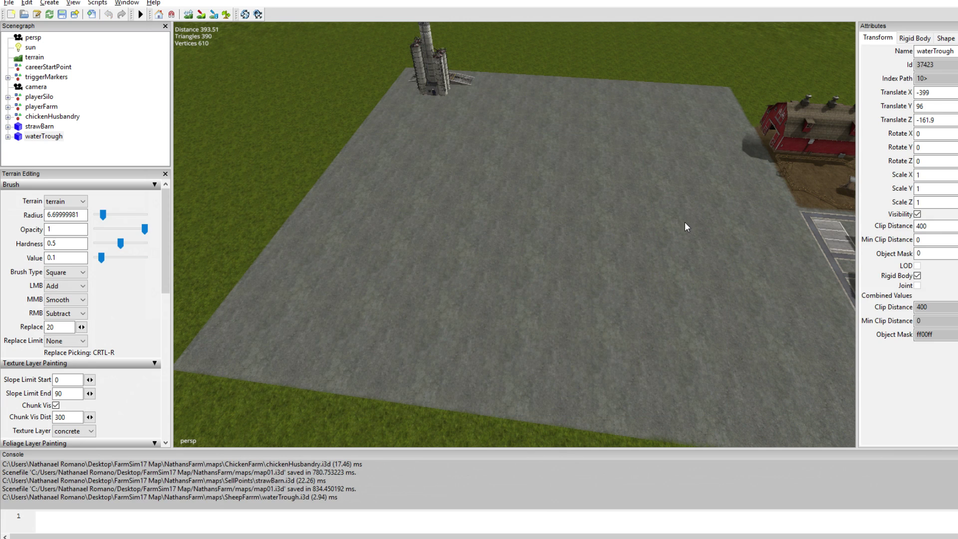
key("f")
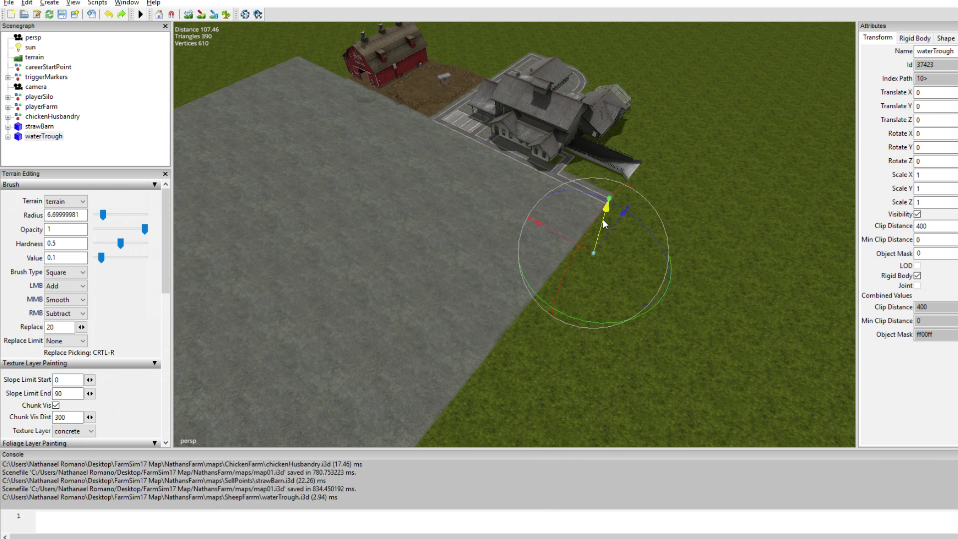
left_click_drag(605, 221, 349, 364)
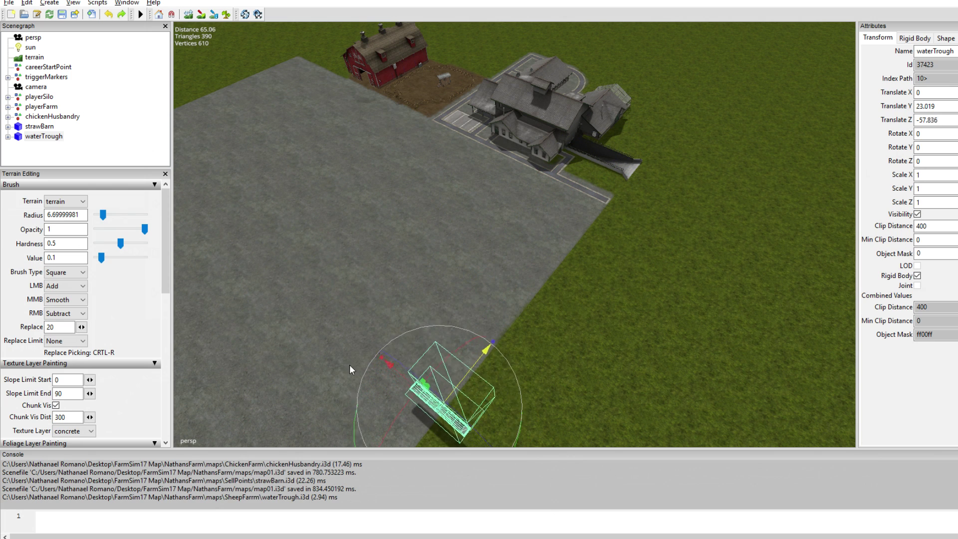
Import feedingTrough and palletSpawner from the SheepFarrm folder and place them near the water trough, at Z about -51.6 and -43.3.
key("ctrl+i")
double_click(362, 242)
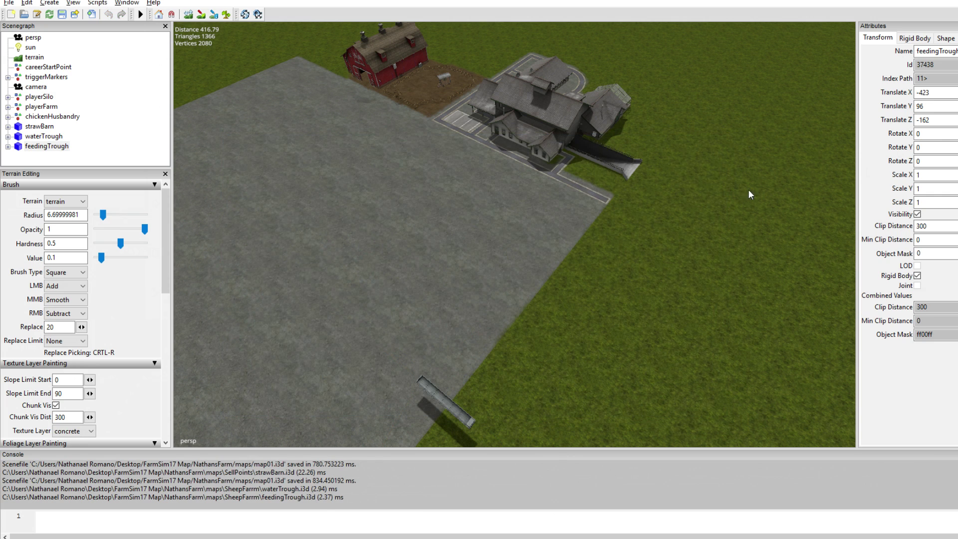
key("ctrl+i")
left_click(349, 259)
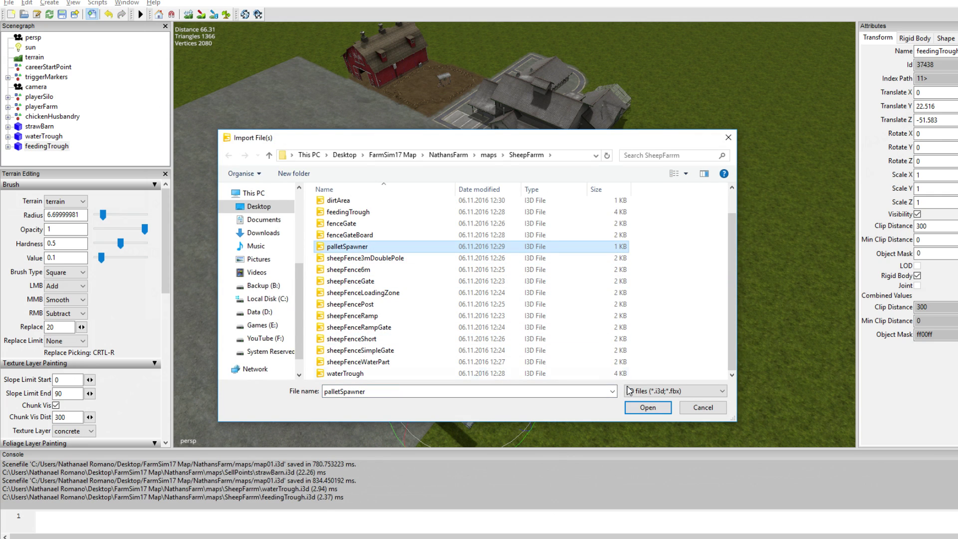
left_click(648, 407)
left_click_drag(606, 209, 608, 152)
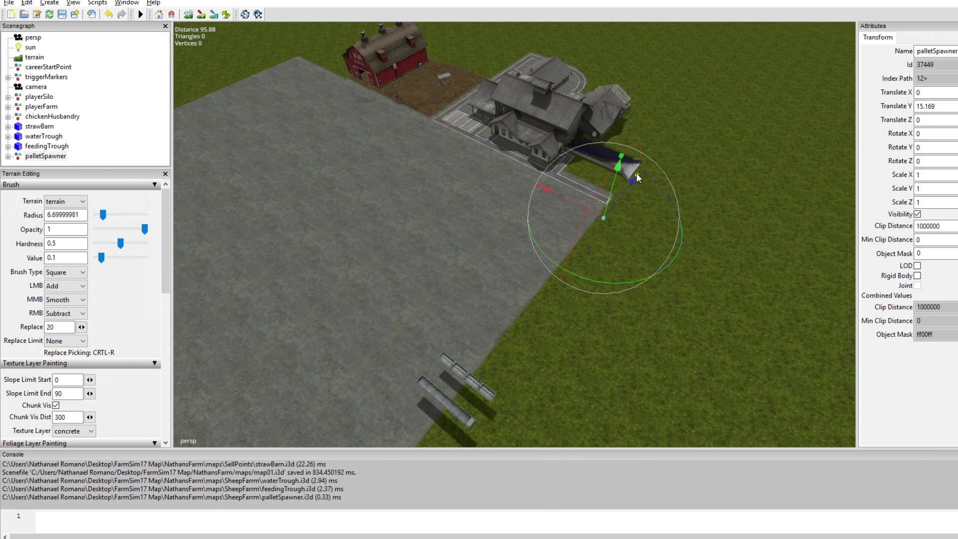
left_click_drag(628, 185, 504, 326)
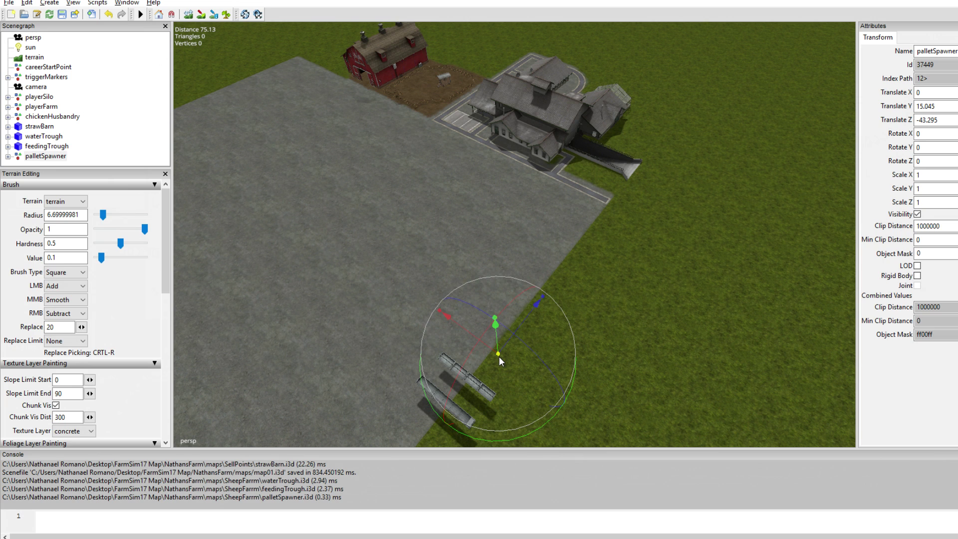
Import dirtArea from the SheepFarrm folder and move it next to the troughs, at about Y 10.5 and Z -46.3.
left_click(92, 14)
left_click(372, 229)
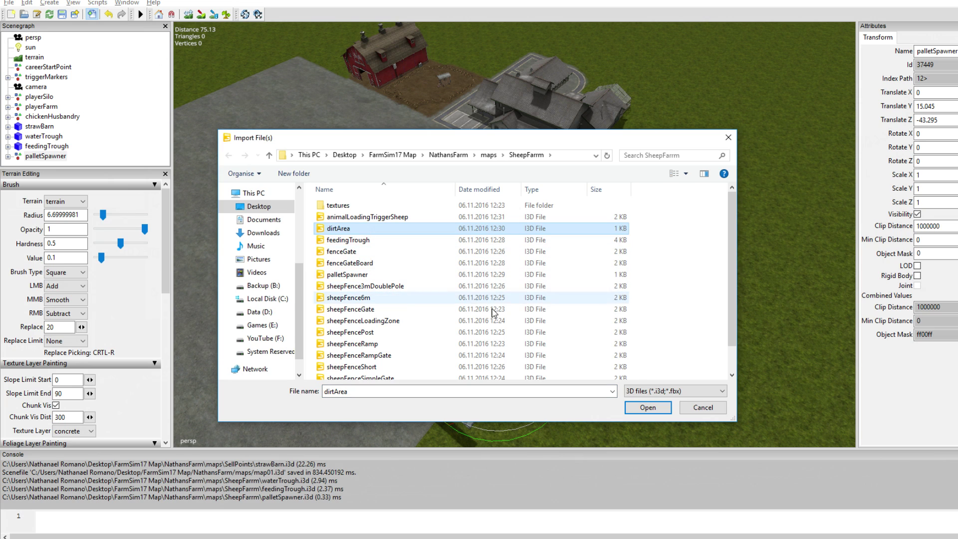
left_click(647, 407)
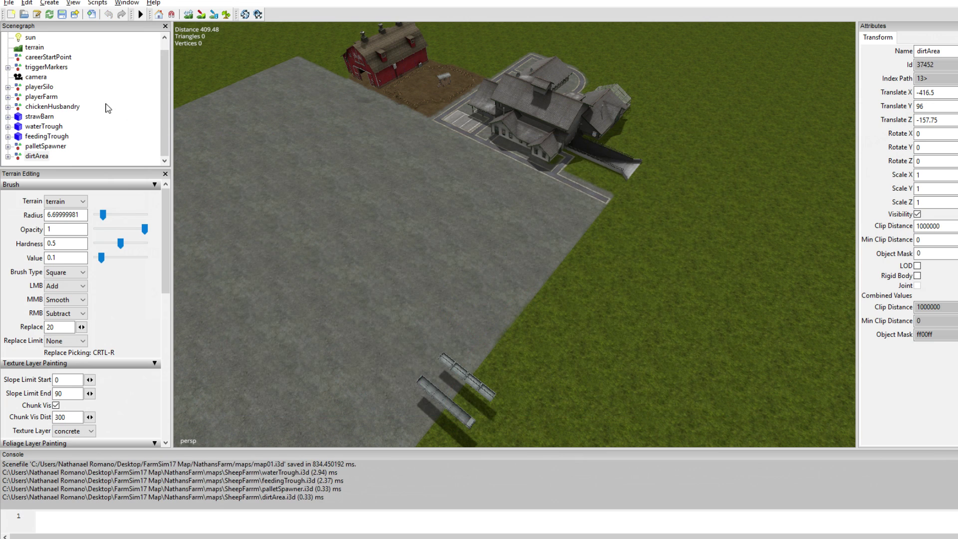
left_click(39, 157)
key("ctrl+b")
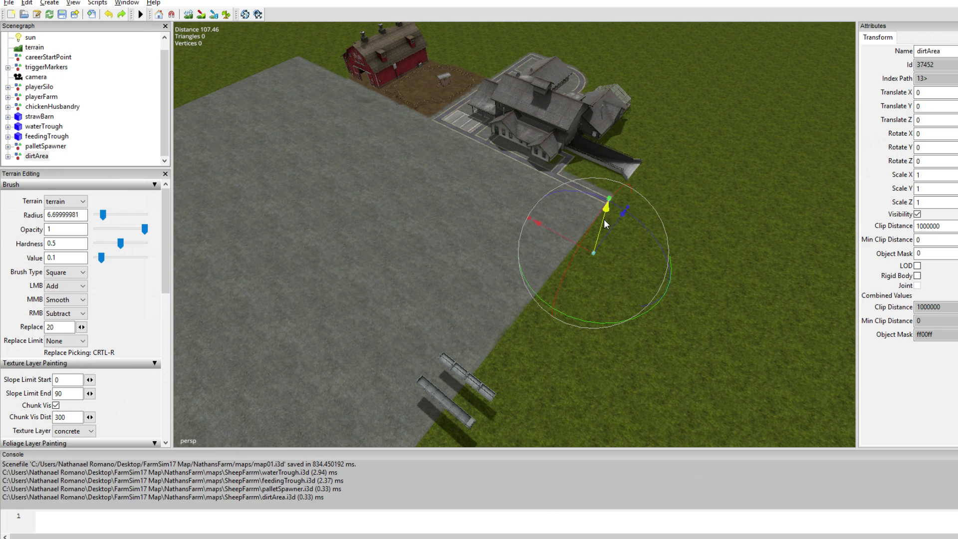
left_click_drag(603, 220, 465, 367)
Import animalLoadingTriggerSheep from the SheepFarrm folder and select it in the scene.
key("ctrl+i")
left_click(364, 218)
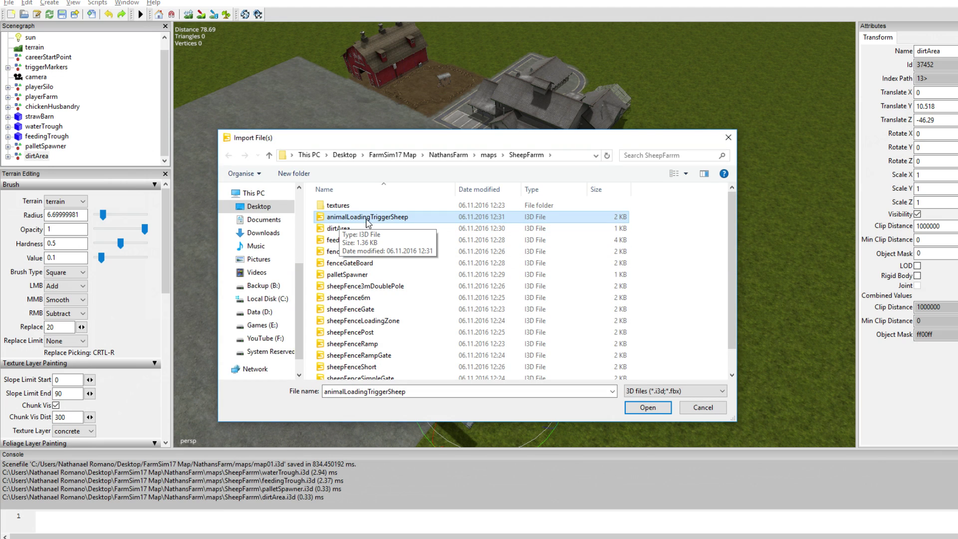
double_click(384, 217)
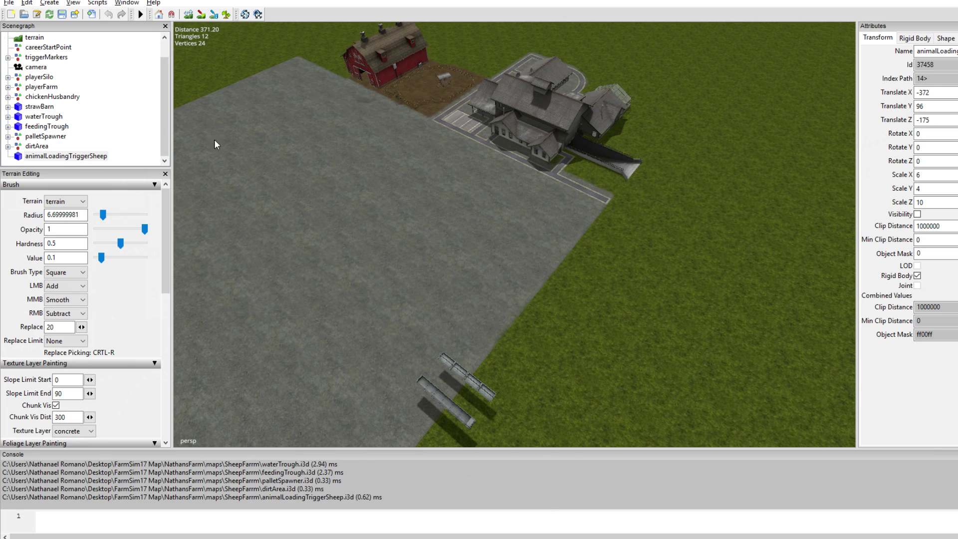
left_click(74, 157)
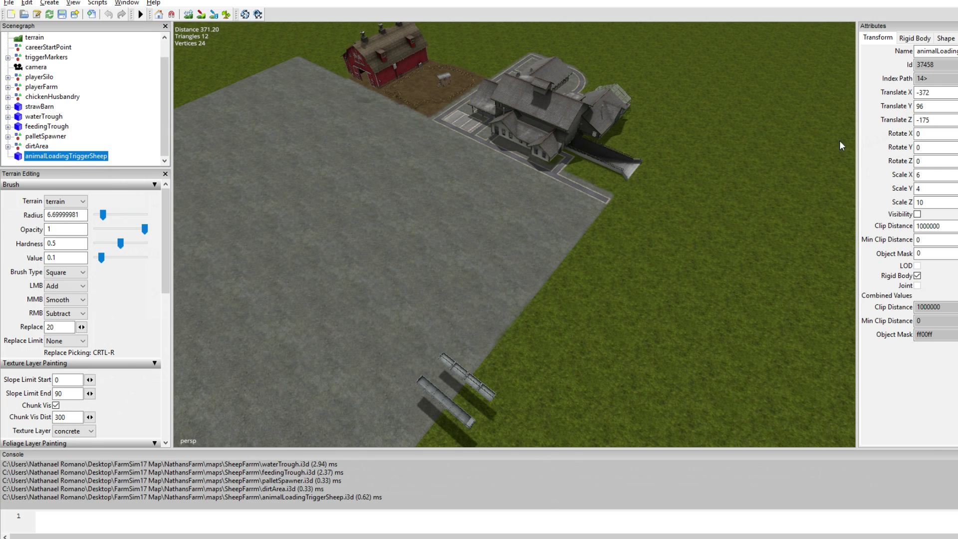
left_click(955, 105)
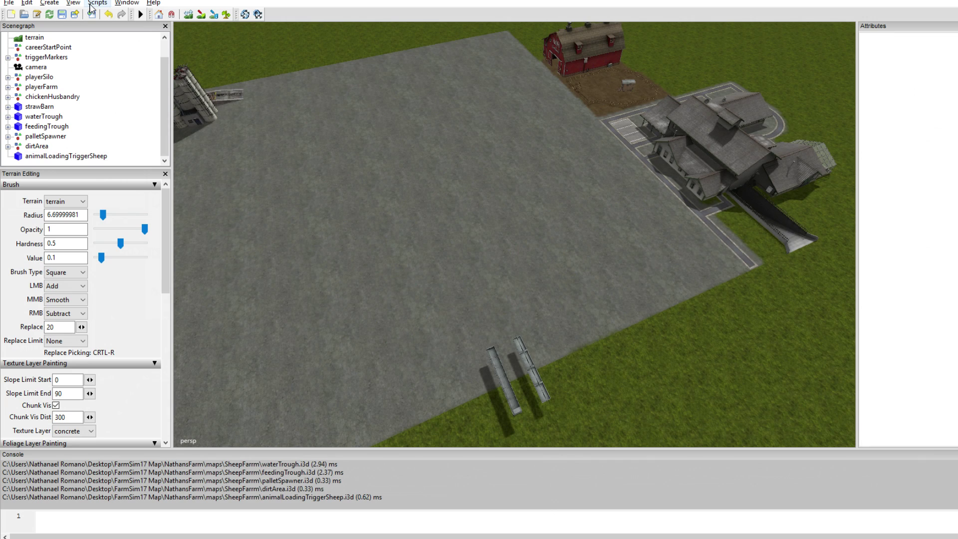
Create a new transform group and rename it SheepFarm.
left_click(50, 3)
left_click(60, 15)
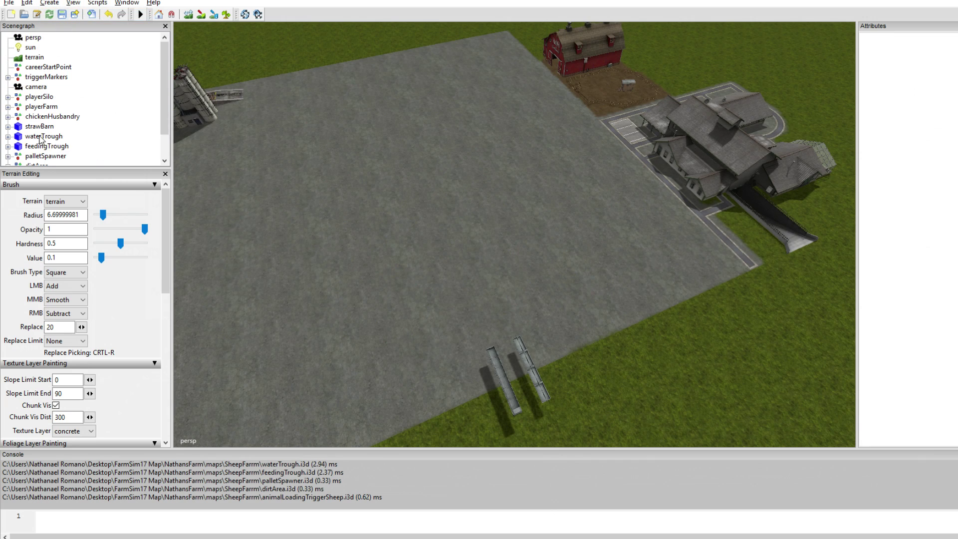
left_click(41, 157)
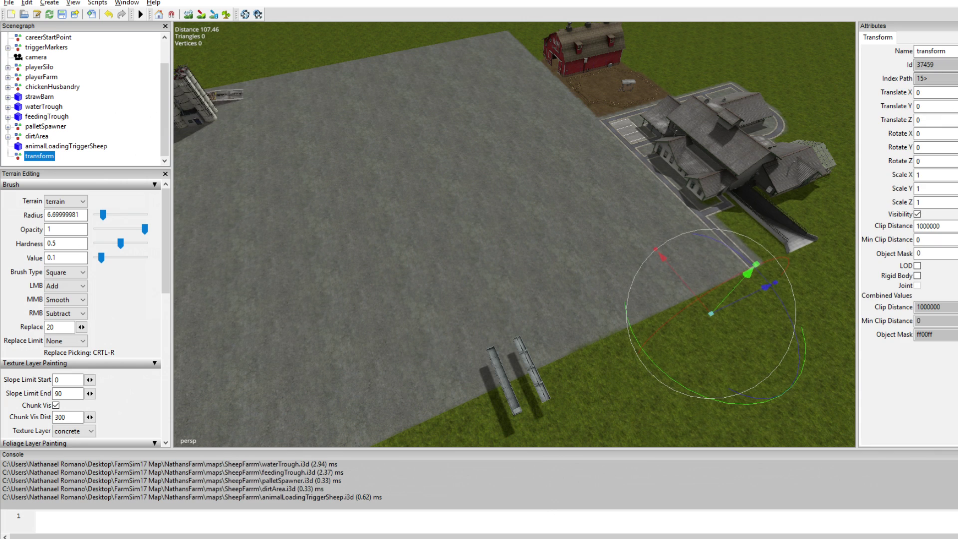
left_click_drag(952, 52, 895, 58)
type("SheepFam")
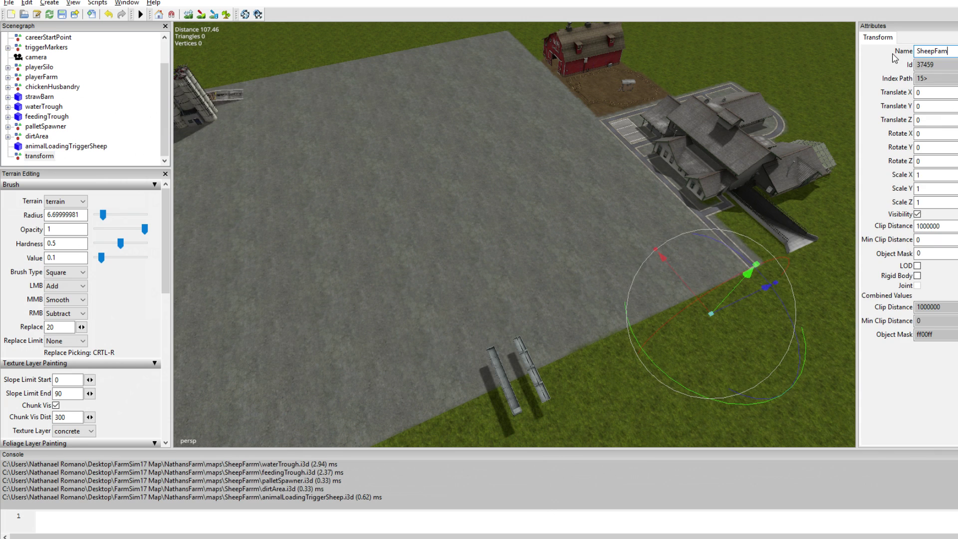
key("Return")
Move waterTrough, feedingTrough, palletSpawner, dirtArea and animalLoadingTriggerSheep into the SheepFarm group by cutting and pasting them.
left_click(44, 106)
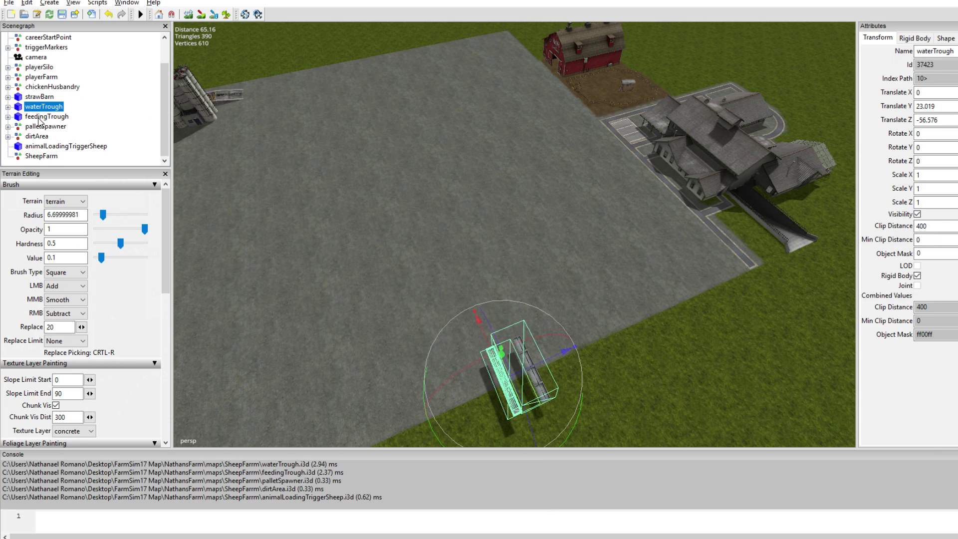
left_click(45, 117, "ctrl")
left_click(40, 126, "ctrl")
left_click(38, 136, "ctrl")
left_click(41, 145, "ctrl")
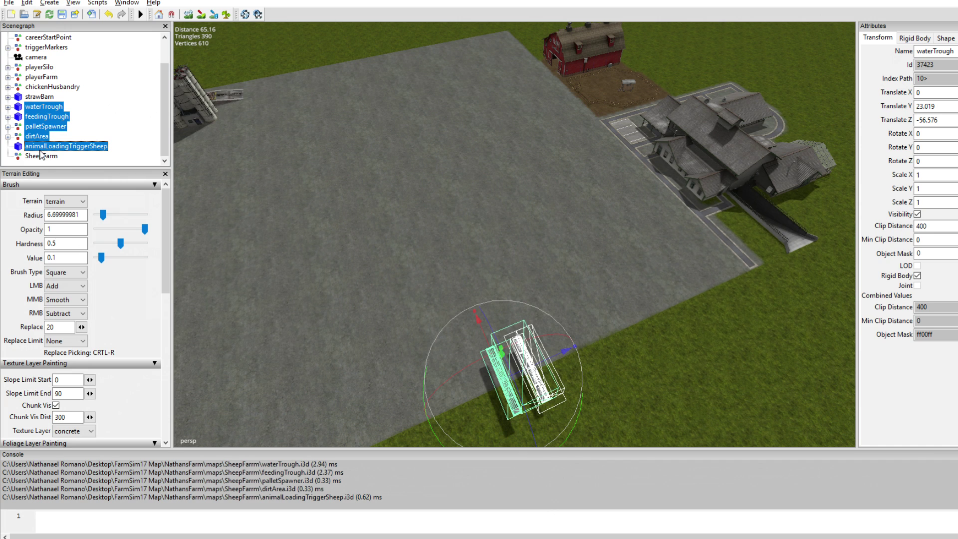
key("ctrl+x")
left_click(42, 137)
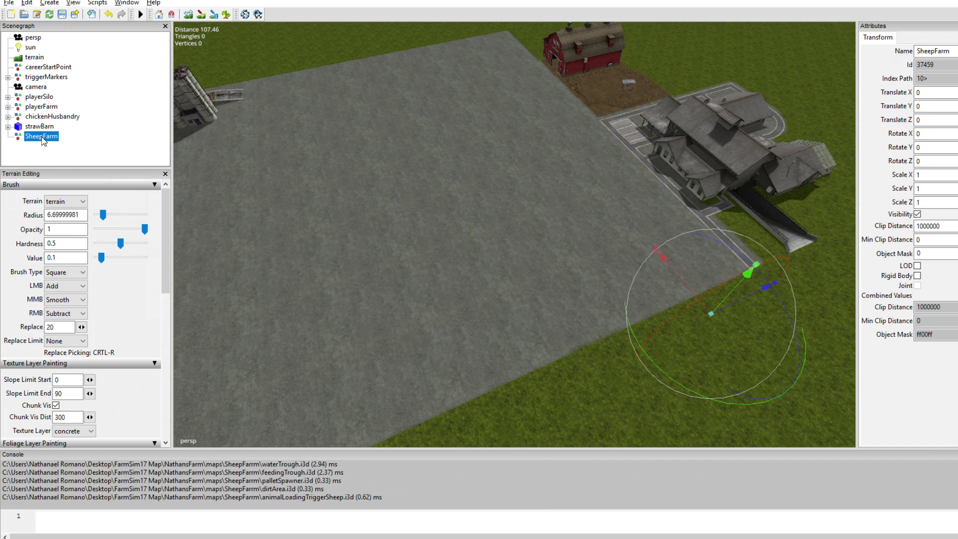
key("ctrl+v")
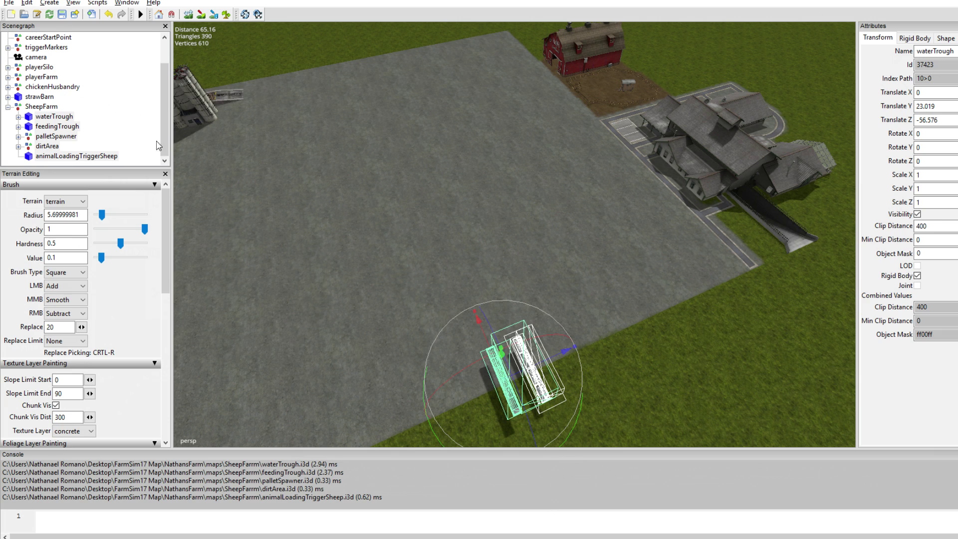
Browse the importable files in the CowFarm folder, including lunaCowBrush and lelyAstronautA4.
left_click_drag(418, 229, 484, 152, "alt")
left_click(316, 172)
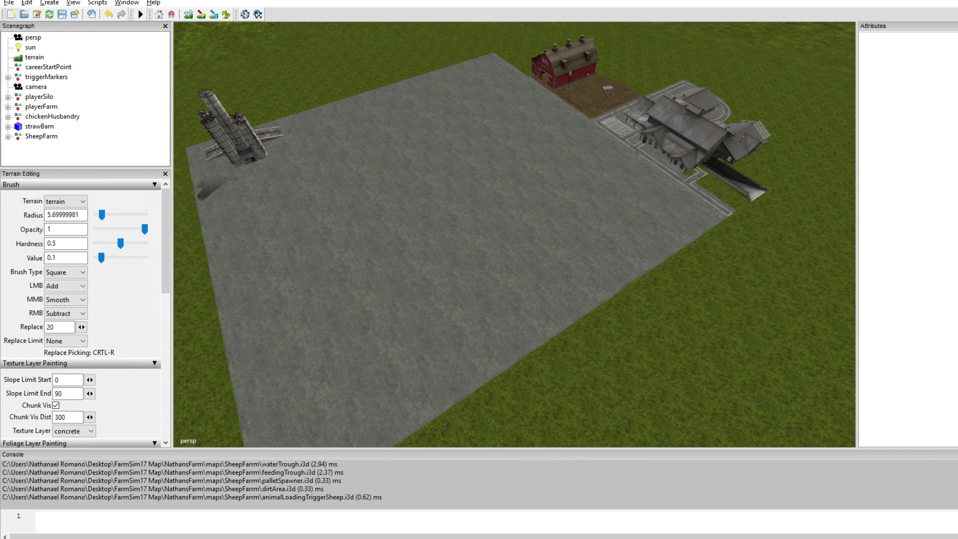
left_click(9, 4)
left_click(62, 122)
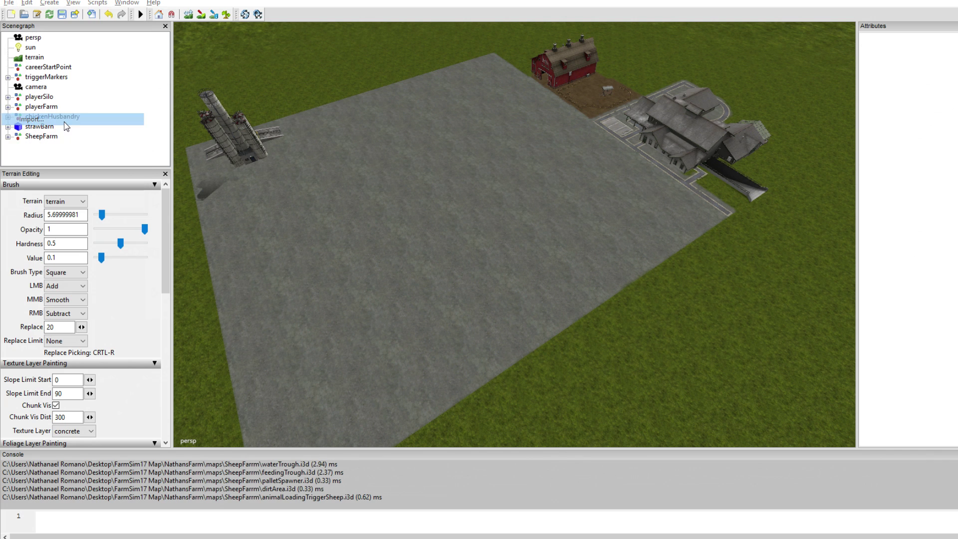
left_click(488, 155)
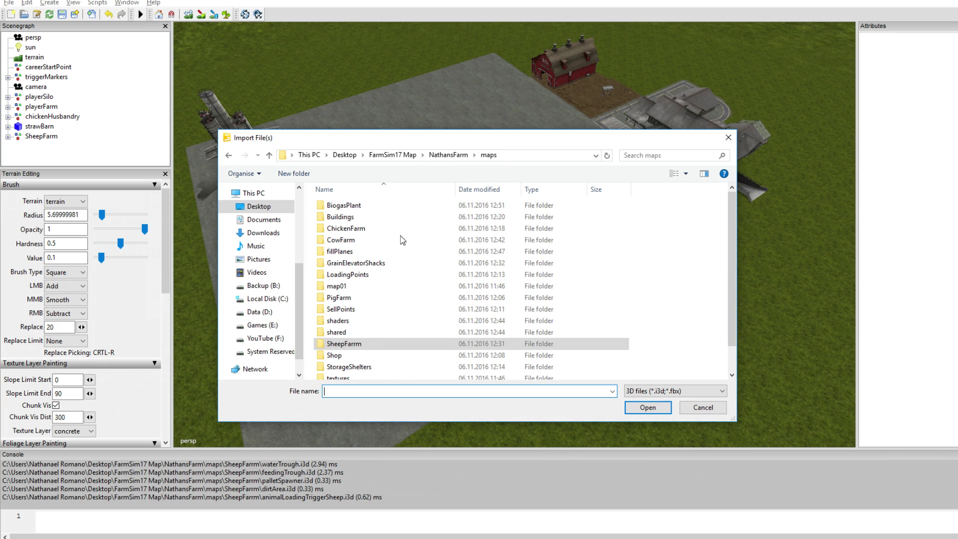
double_click(348, 241)
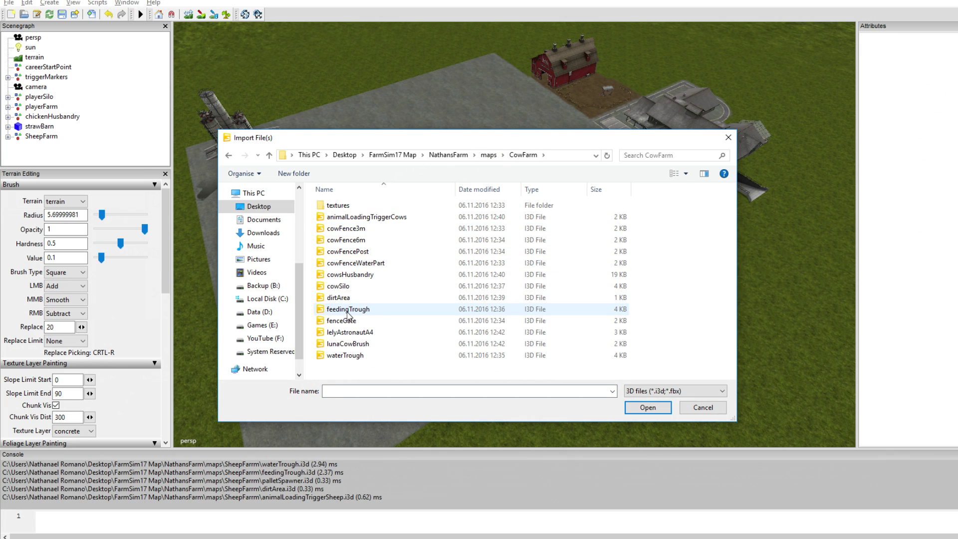
left_click(344, 344)
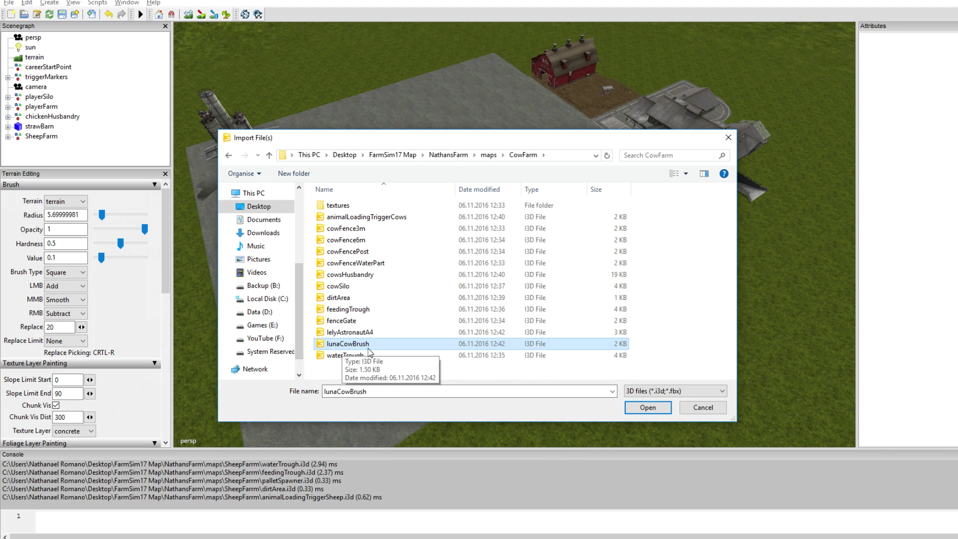
left_click(334, 333)
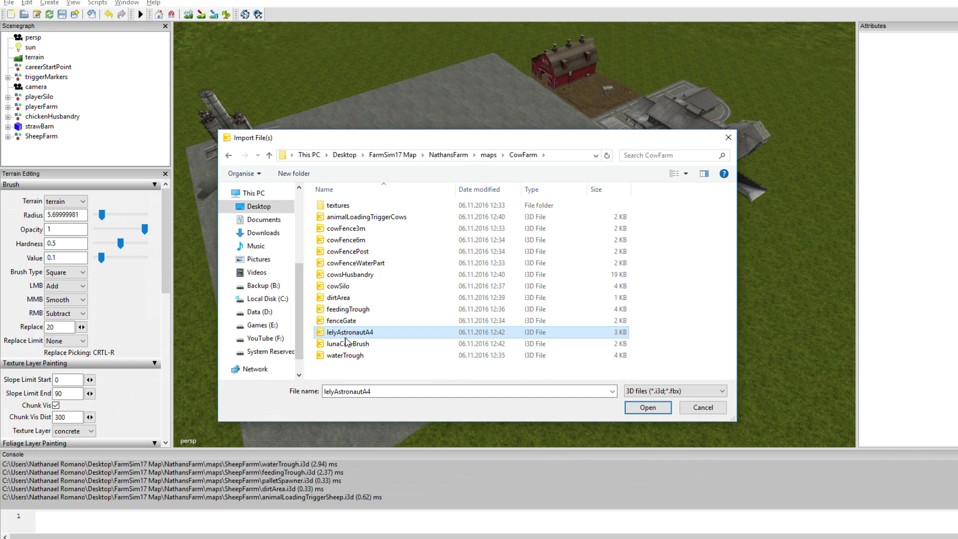
Look through the importable files in the PigFarm folder and leave the import dialog.
left_click(488, 155)
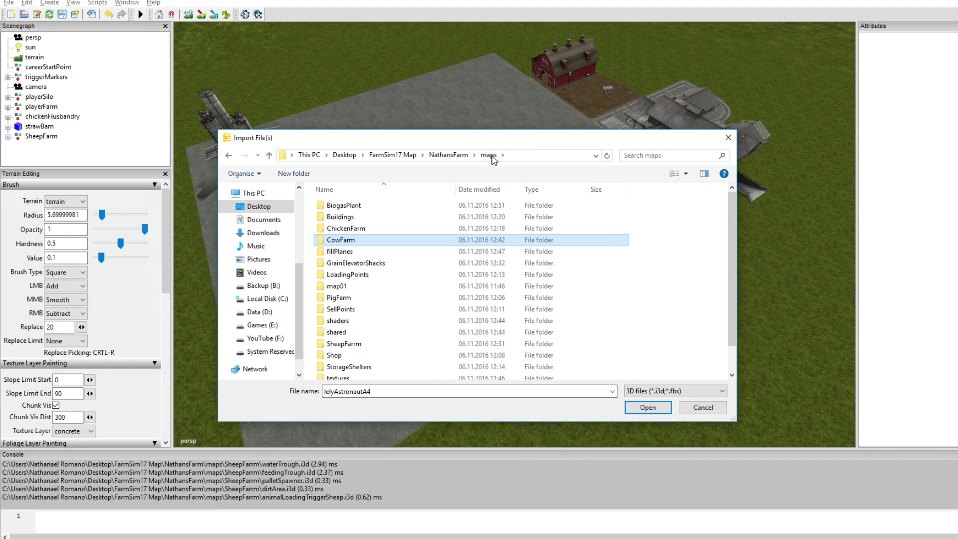
double_click(346, 301)
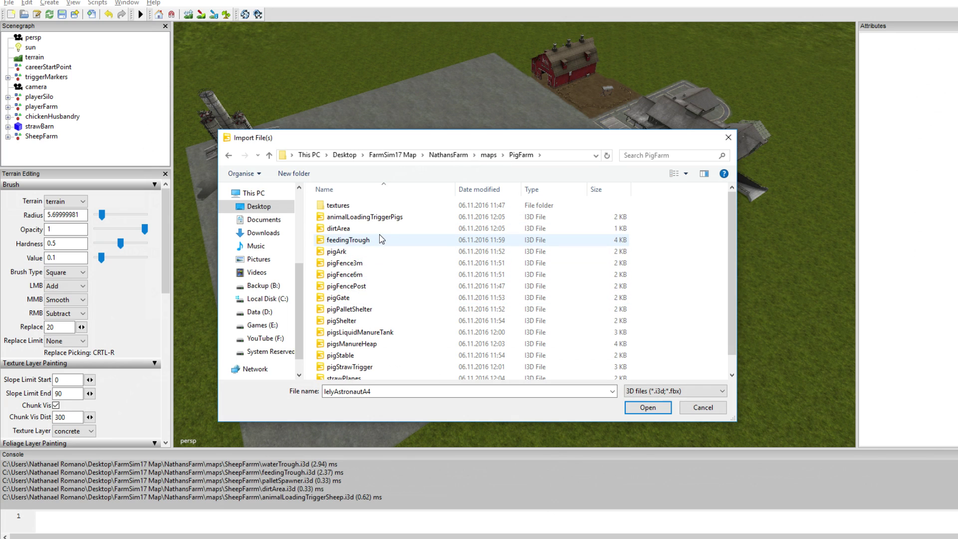
scroll(350, 241, "down", 1)
scroll(354, 368, "up", 1)
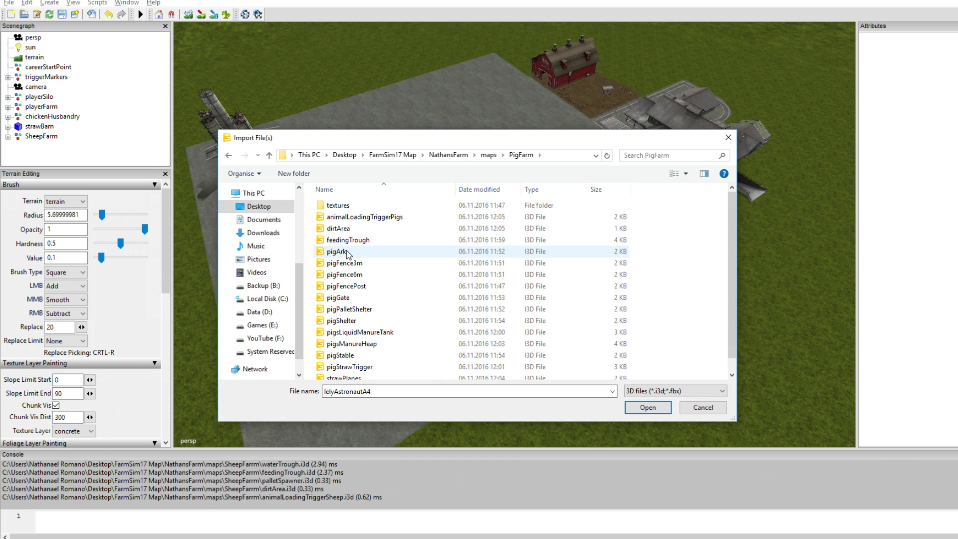
scroll(348, 256, "down", 1)
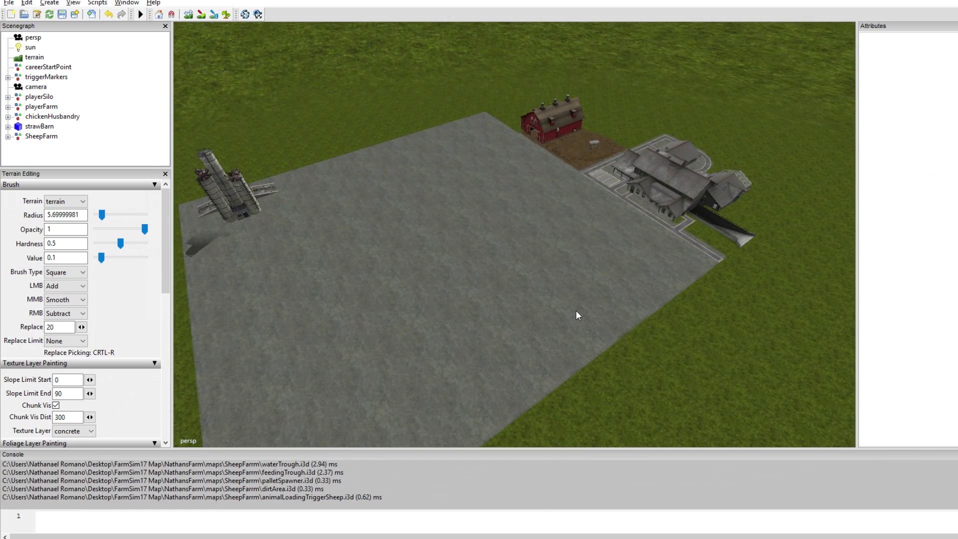
Examine the fenced sheep pen beside the red barn, including its gate and loading chute.
left_click_drag(576, 310, 421, 303, "alt")
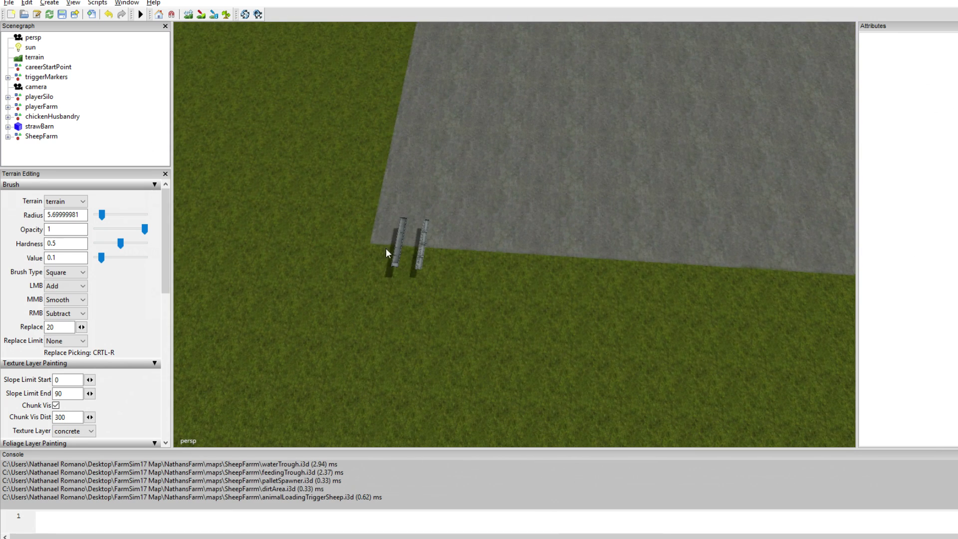
left_click_drag(469, 268, 497, 237, "alt")
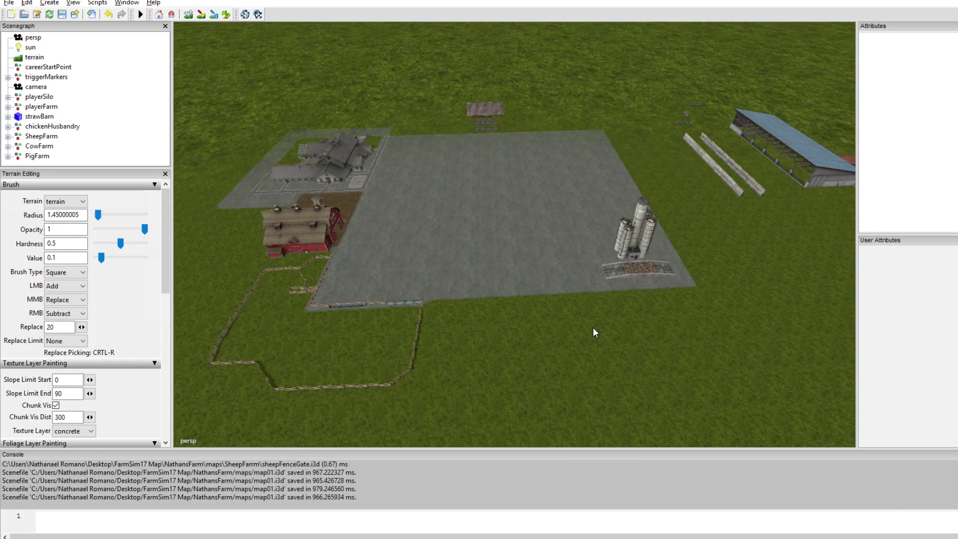
left_click_drag(593, 327, 516, 340, "alt")
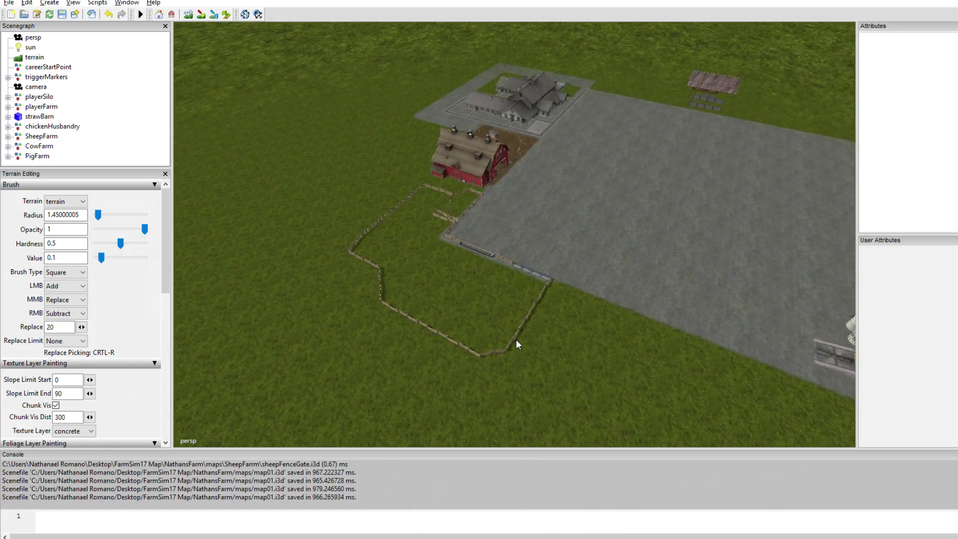
scroll(516, 340, "up", 8)
left_click_drag(499, 221, 451, 198, "alt")
scroll(433, 199, "up", 3)
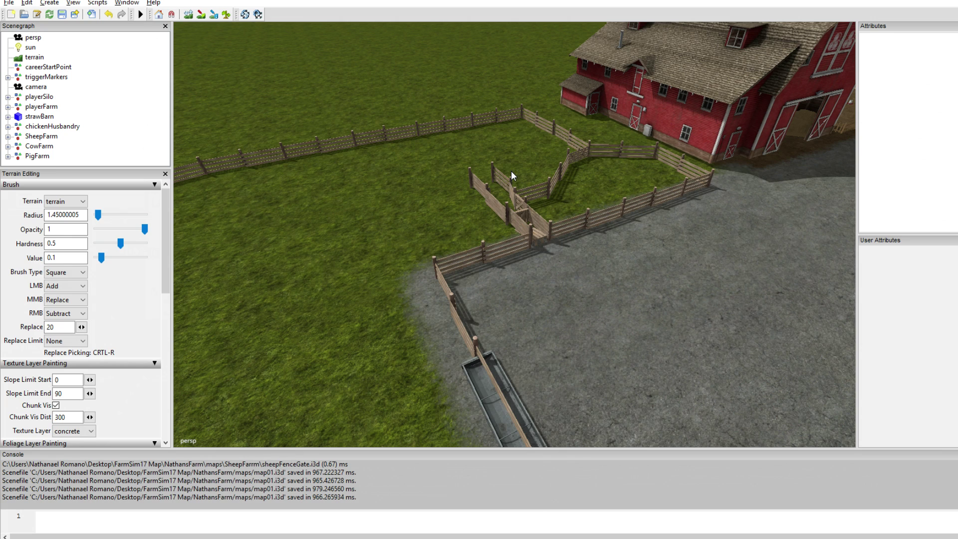
left_click_drag(511, 171, 381, 222, "alt")
scroll(381, 221, "down", 5)
middle_click_drag(475, 226, 472, 312)
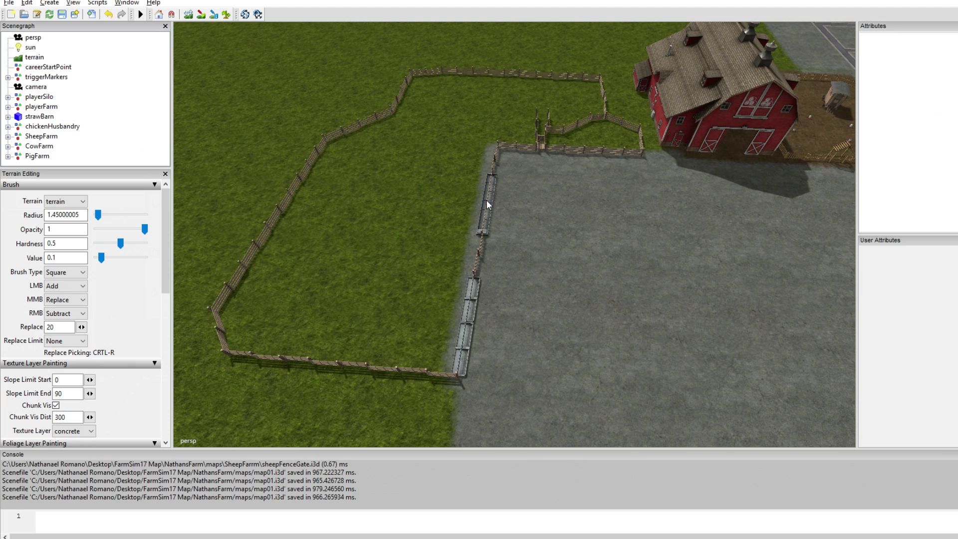
Inspect how the feeding and water troughs are set into the sheep fence along the concrete edge.
left_click_drag(486, 199, 518, 173, "alt")
scroll(518, 173, "up", 3)
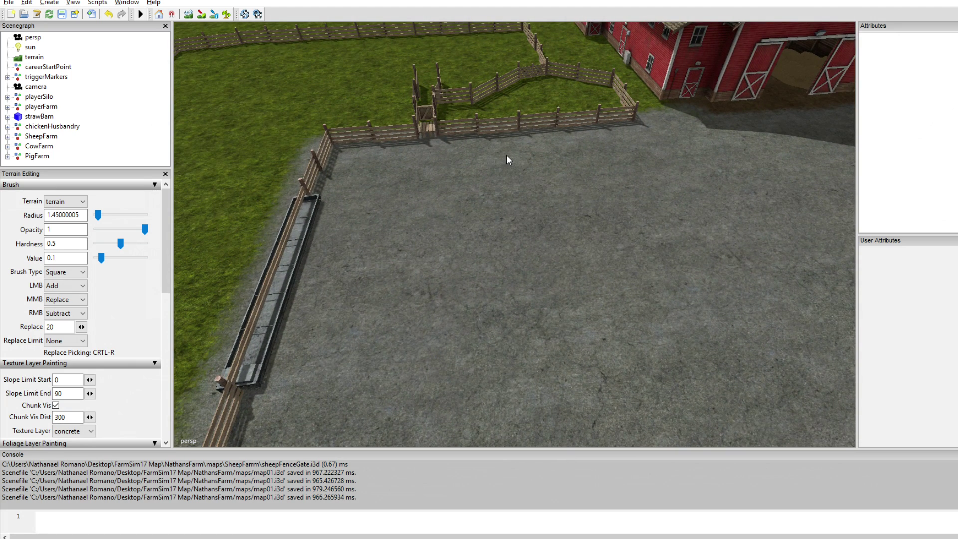
middle_click_drag(396, 210, 235, 250)
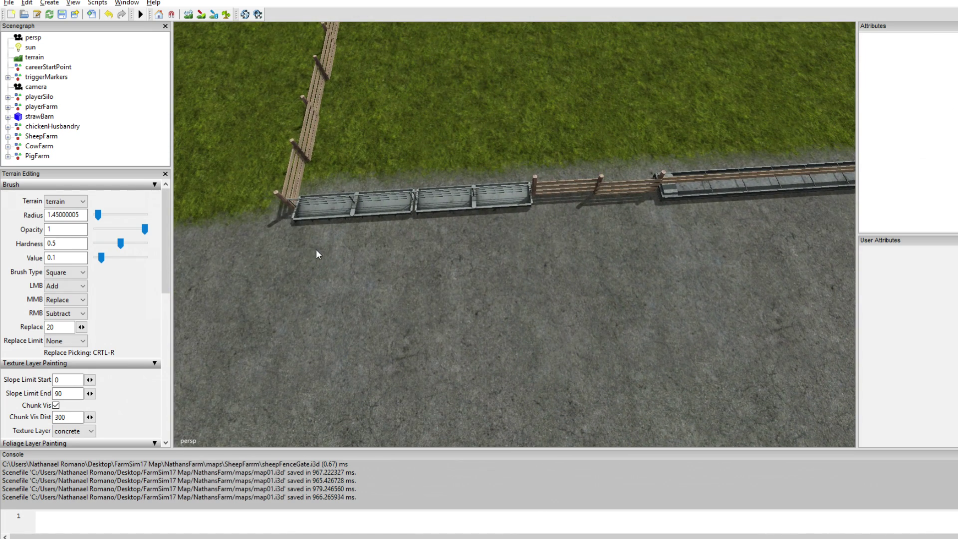
left_click_drag(475, 262, 508, 234, "alt")
scroll(514, 227, "down", 8)
scroll(508, 229, "down", 2)
scroll(513, 232, "down", 1)
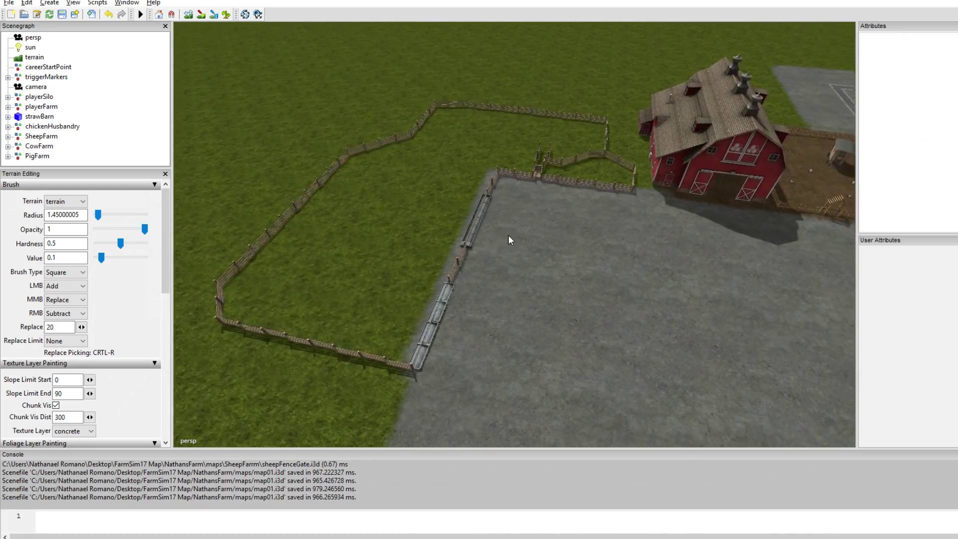
scroll(508, 234, "down", 3)
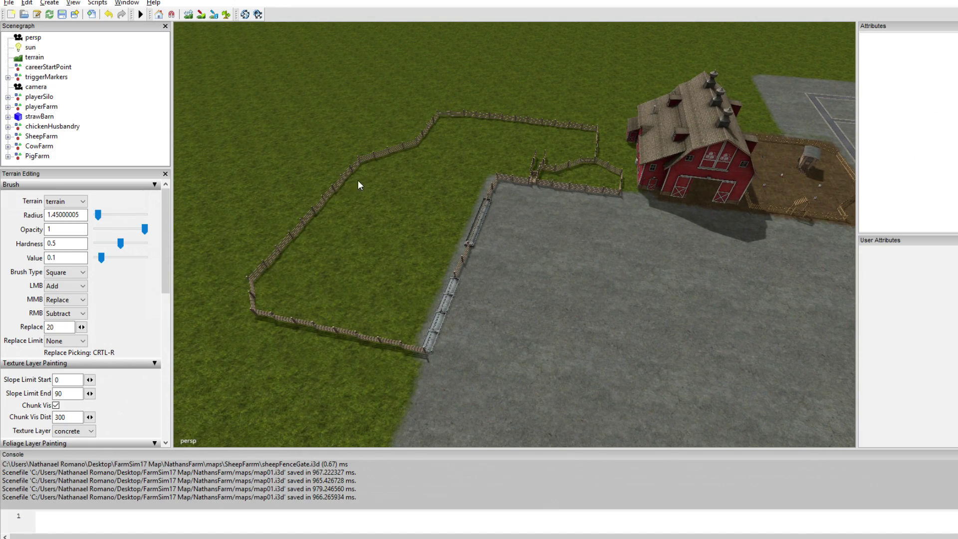
Survey the yard from the sheep pen past the barn and farmhouse to the pig buildings at the far concrete edge.
middle_click_drag(359, 184, 585, 221)
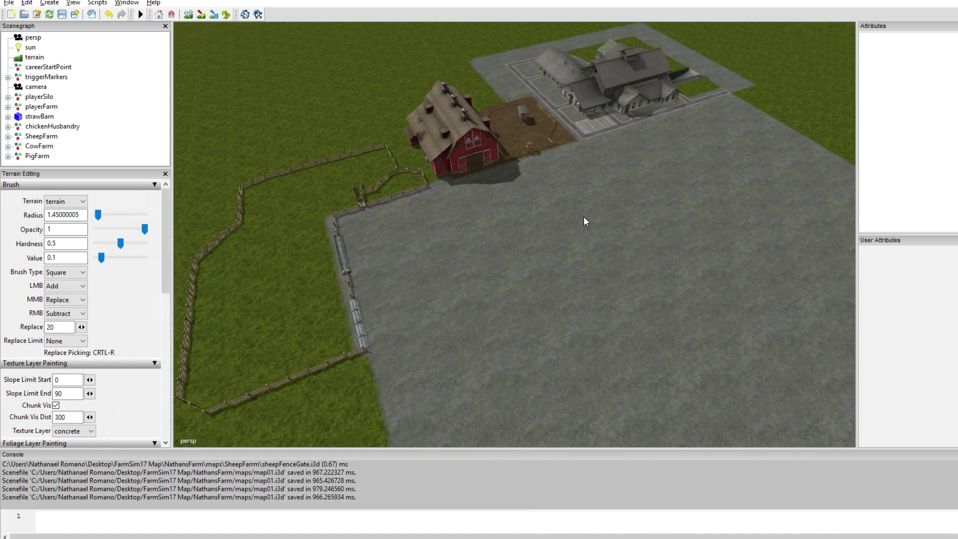
scroll(583, 216, "down", 3)
left_click_drag(584, 216, 571, 217, "alt")
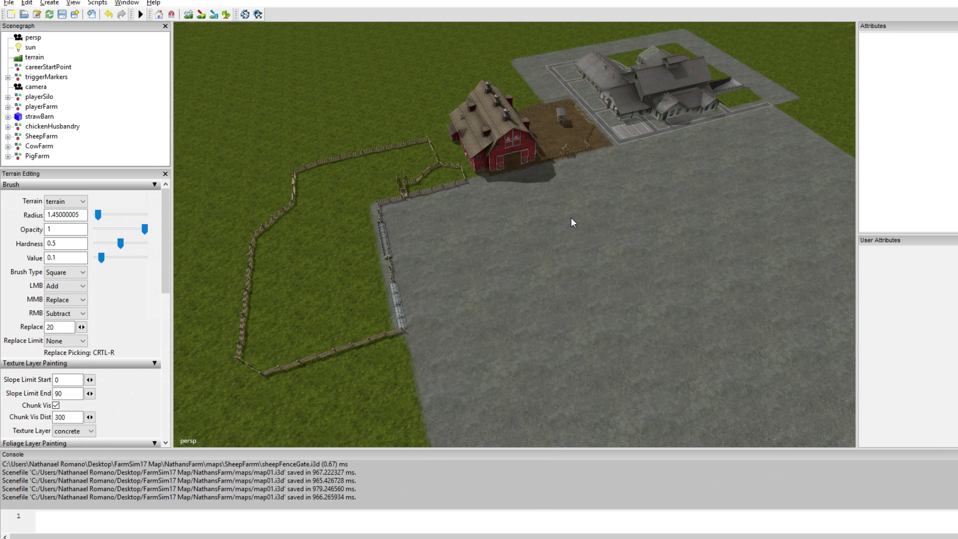
middle_click_drag(571, 218, 394, 175)
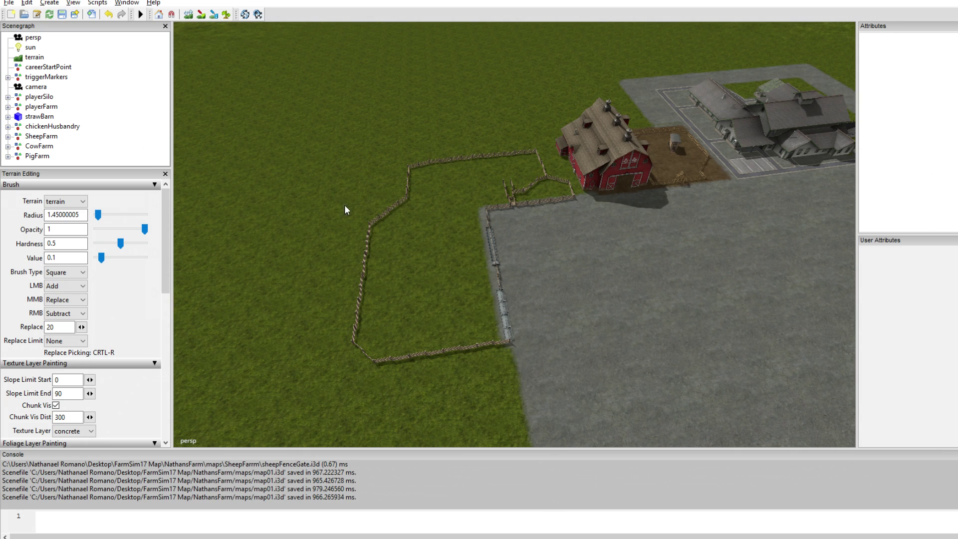
middle_click_drag(525, 209, 715, 134)
left_click_drag(613, 203, 510, 171, "alt")
scroll(510, 172, "up", 3)
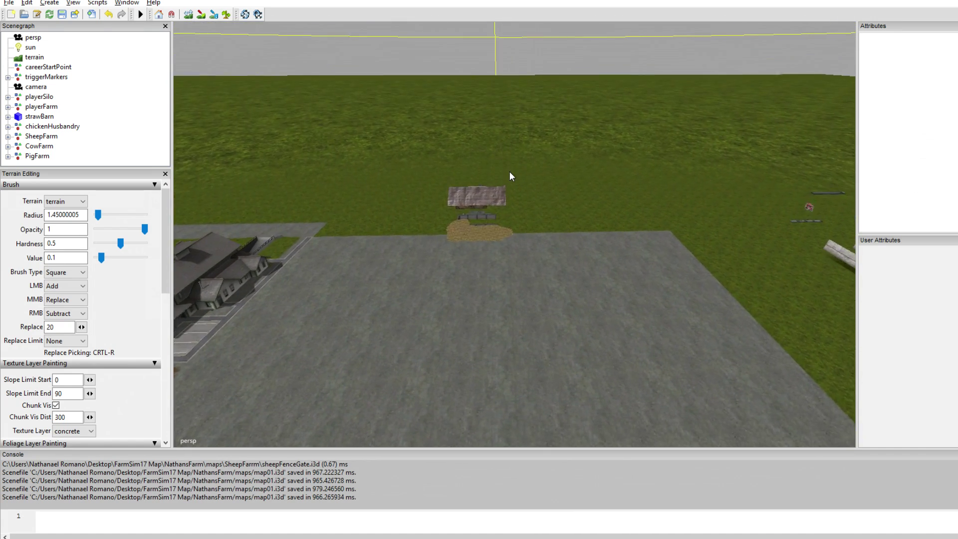
Move pigStable from the PigFarm group onto the open grass beside the concrete, at about X 86.9, Y 20 and Z -57.3.
left_click(485, 187)
scroll(69, 99, "up", 2)
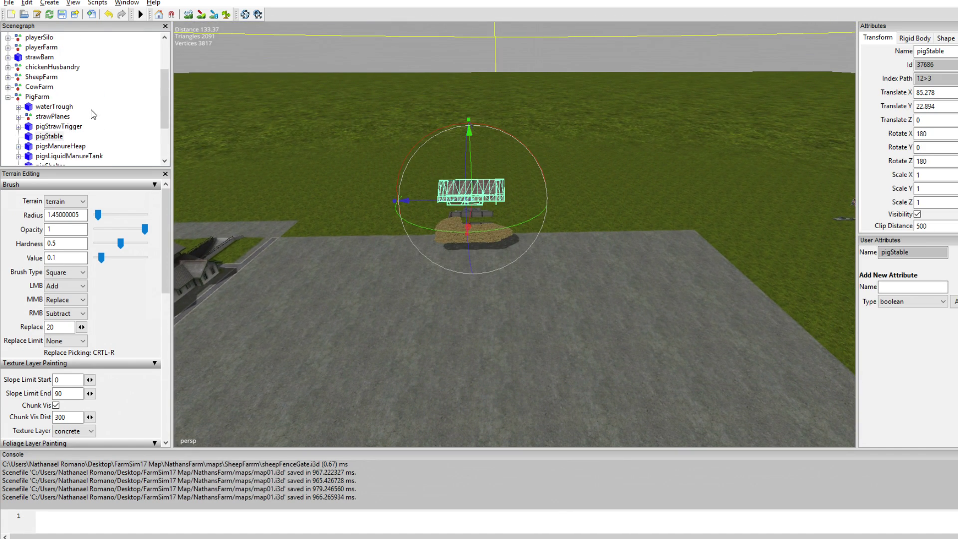
left_click(8, 97)
left_click_drag(612, 250, 662, 225, "alt")
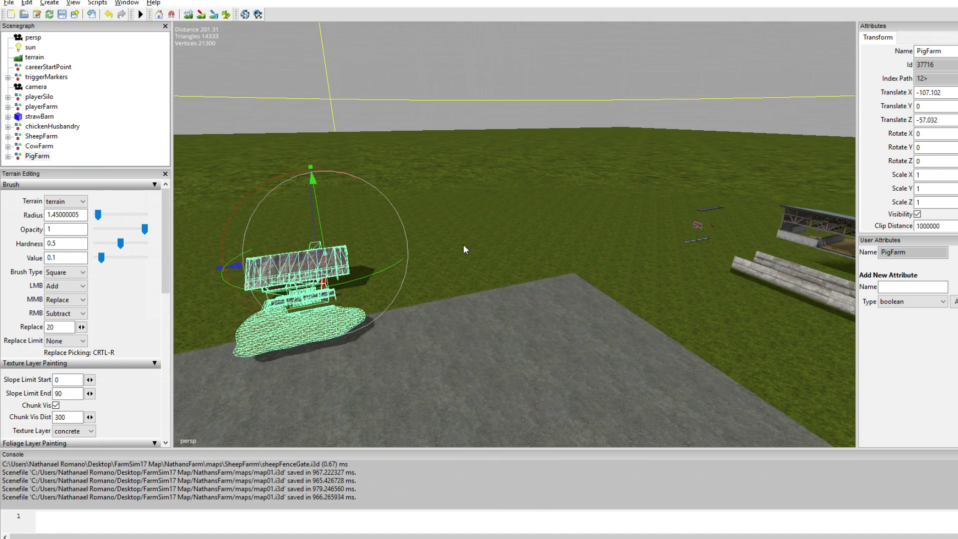
middle_click_drag(468, 276, 433, 183)
left_click(405, 163)
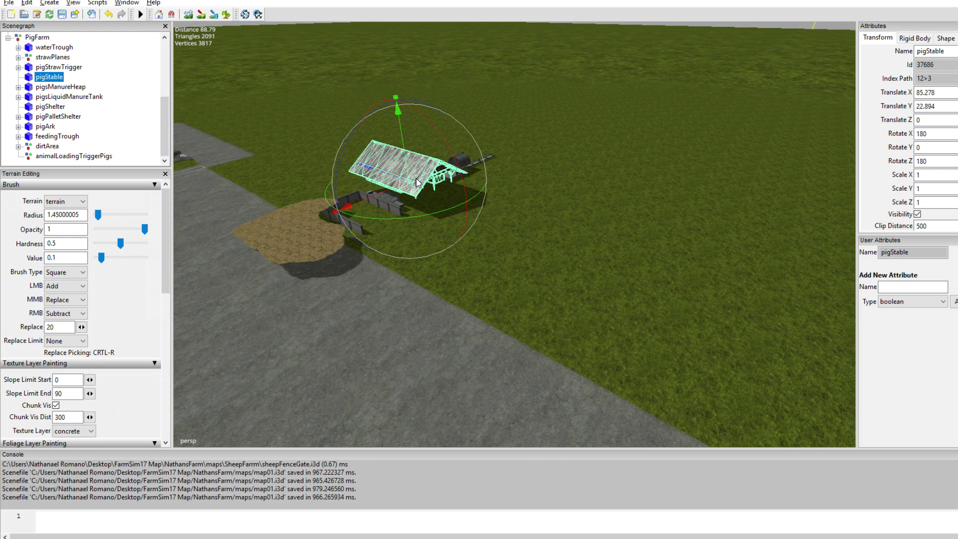
left_click_drag(417, 180, 655, 294)
left_click(654, 291)
scroll(579, 331, "up", 5)
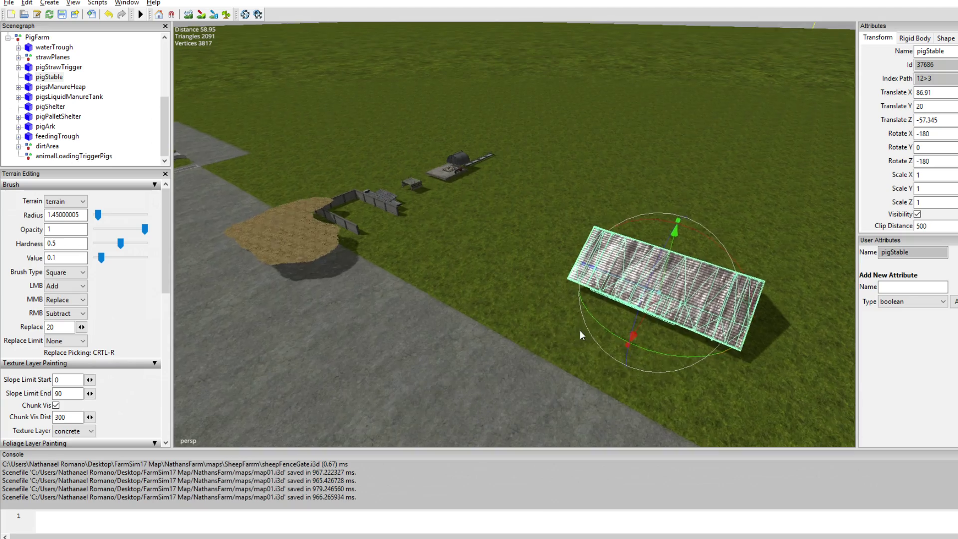
Rotate pigStable a quarter turn about its vertical axis, to about 89.6 degrees in Y.
left_click_drag(579, 330, 501, 316, "alt")
left_click(588, 349)
right_click_drag(501, 316, 486, 287, "alt")
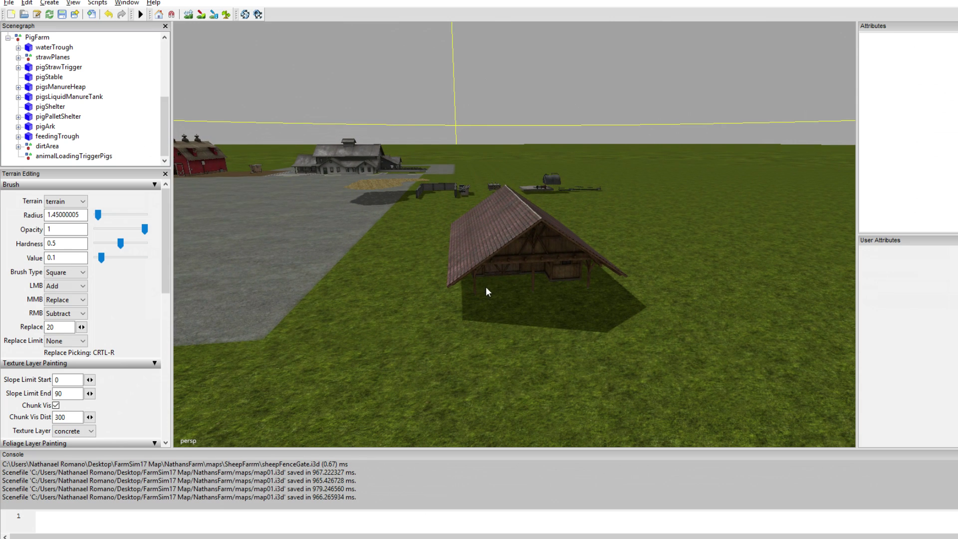
left_click(495, 271)
left_click_drag(507, 289, 371, 255)
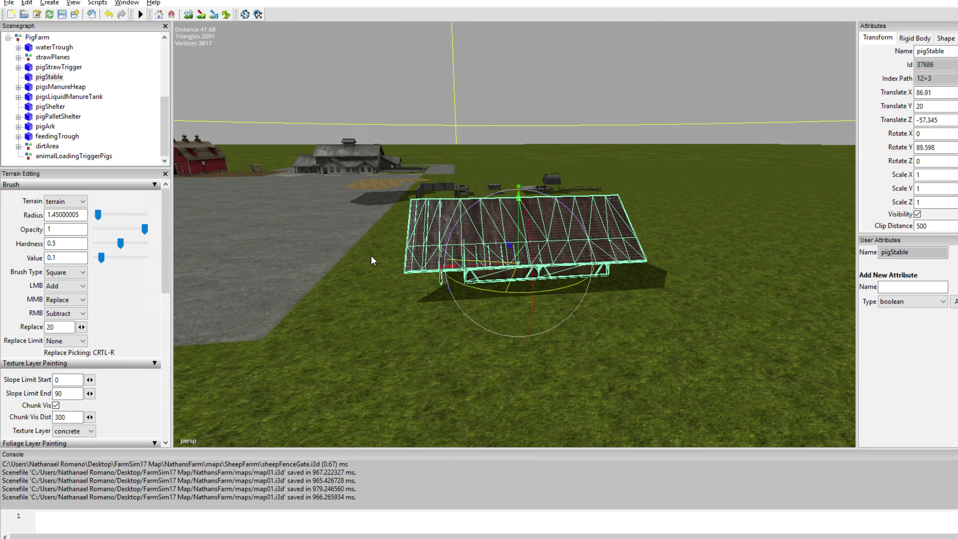
Reposition pigStable on the grass beyond the concrete corner, at about X 83.7, Y 20 and Z -65.4.
left_click_drag(303, 306, 466, 328, "alt")
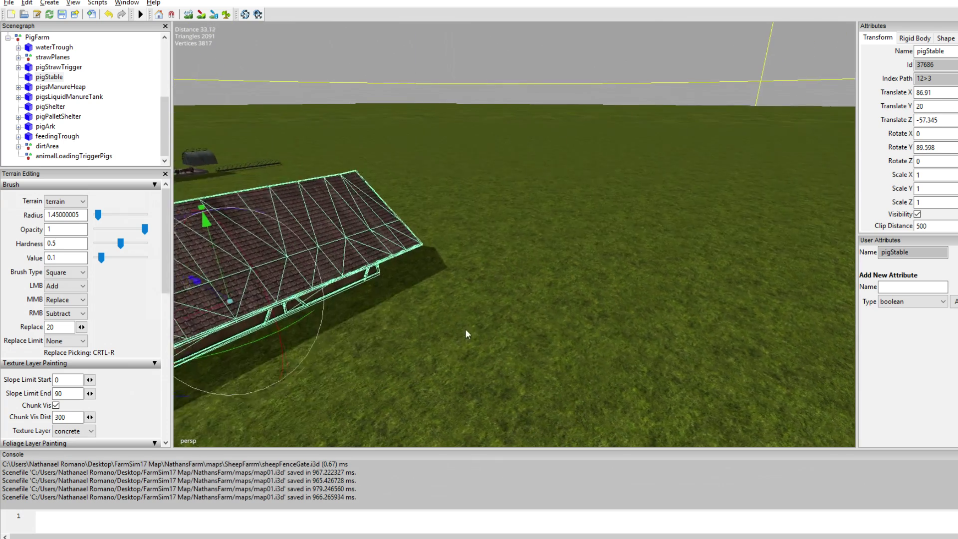
key("ctrl+b")
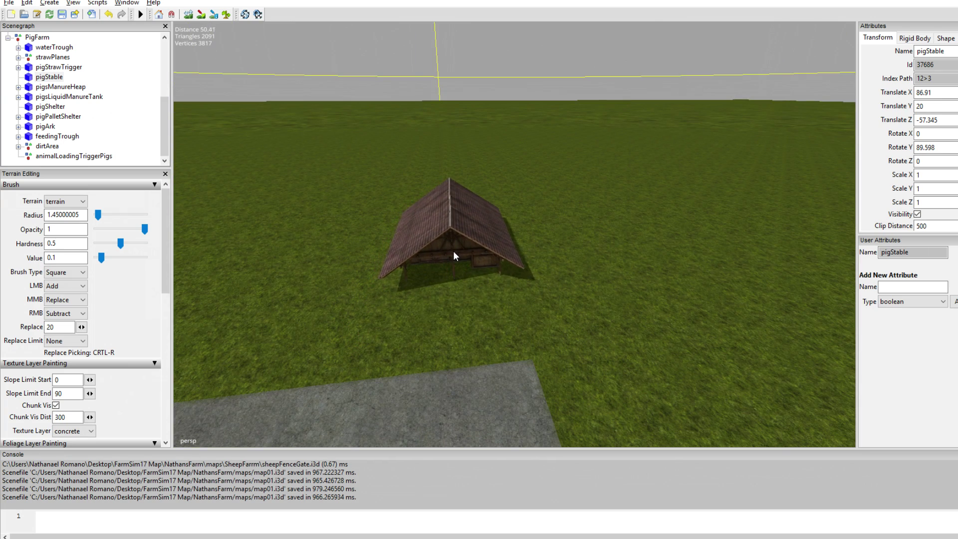
left_click(454, 250)
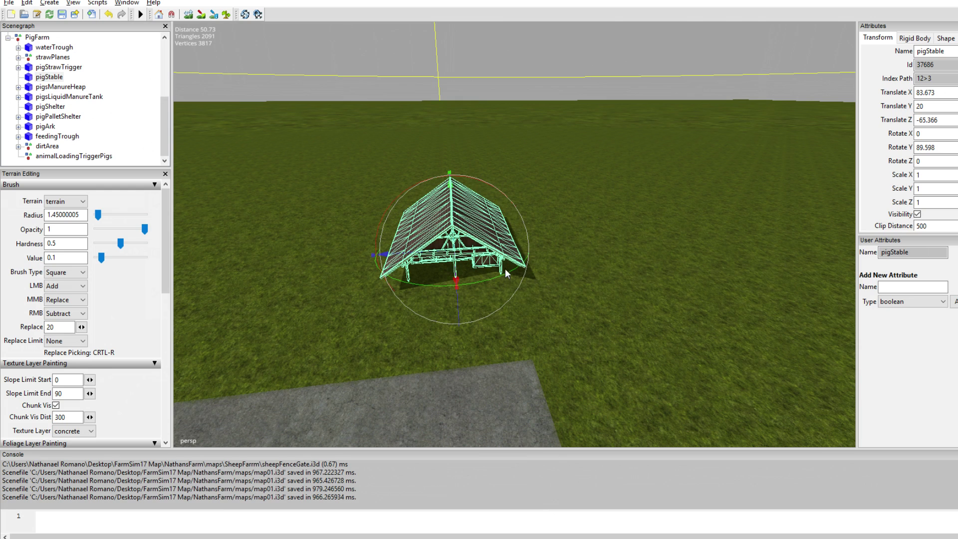
Create a new transform group and name it Fences.
scroll(55, 90, "up", 1)
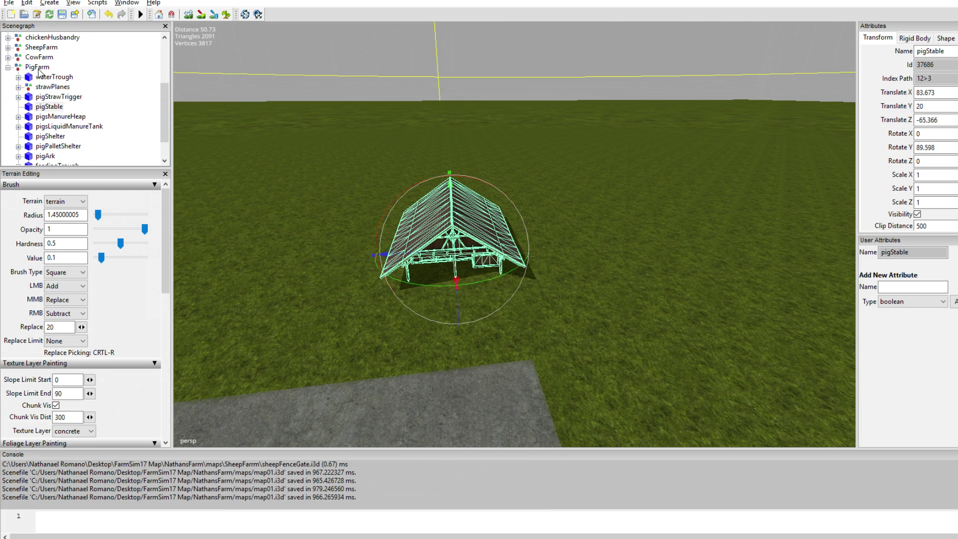
scroll(39, 70, "down", 1)
scroll(46, 79, "up", 2)
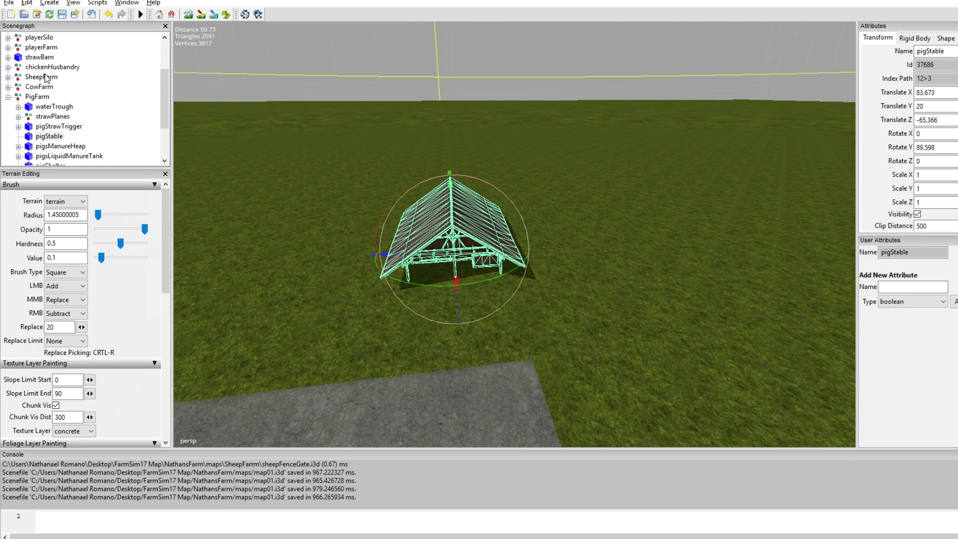
left_click(63, 5)
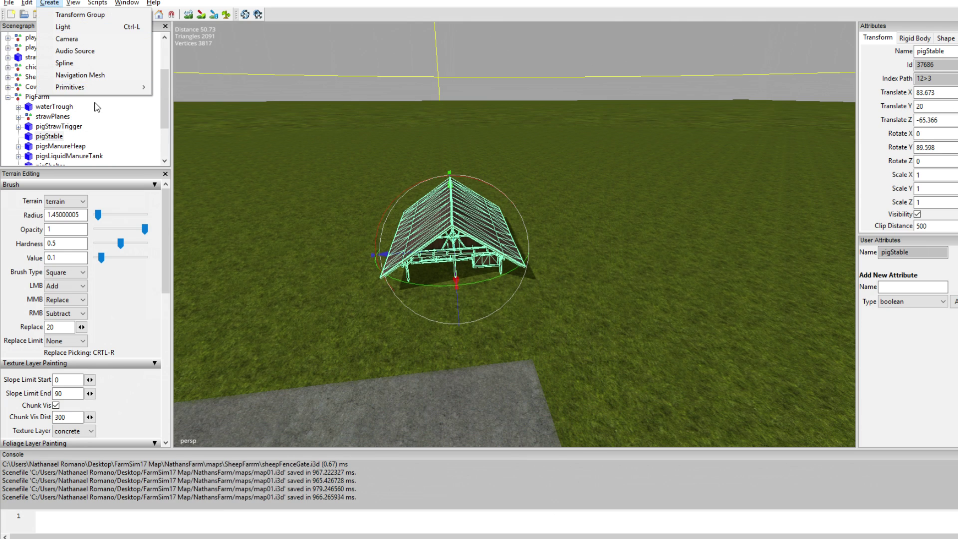
left_click(77, 20)
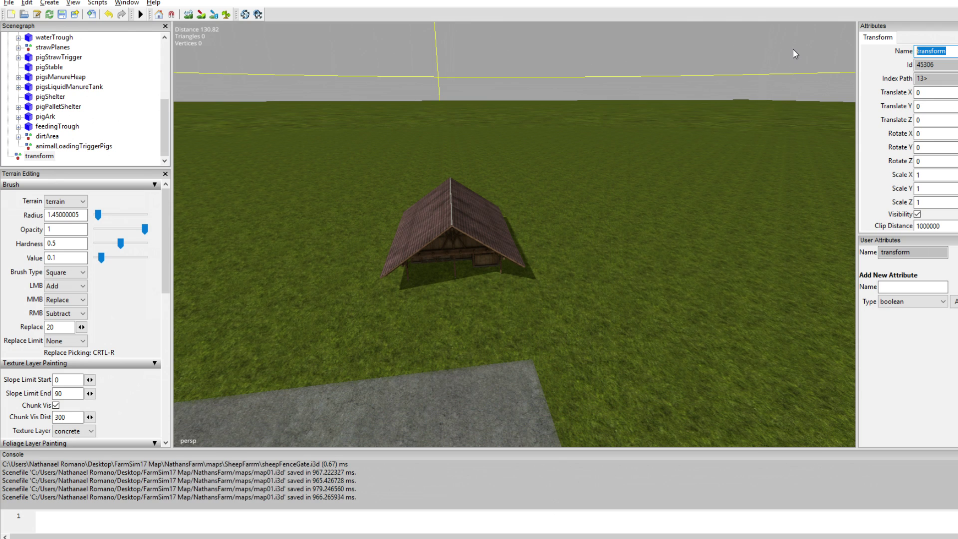
type("Fences")
key("Return")
Move the Fences group into the PigFarm group.
scroll(63, 150, "down", 2)
scroll(57, 135, "up", 4)
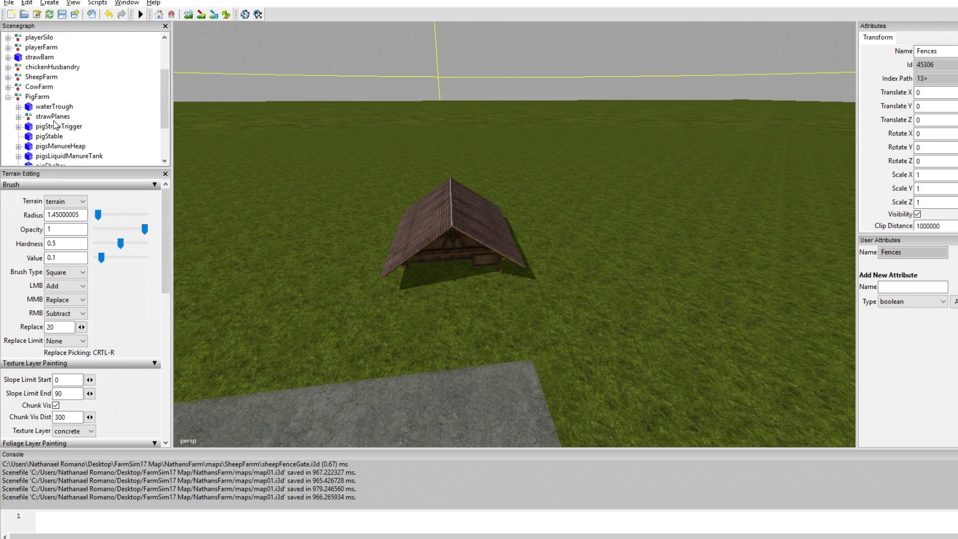
left_click(37, 96)
key("ctrl+v")
scroll(89, 136, "down", 2)
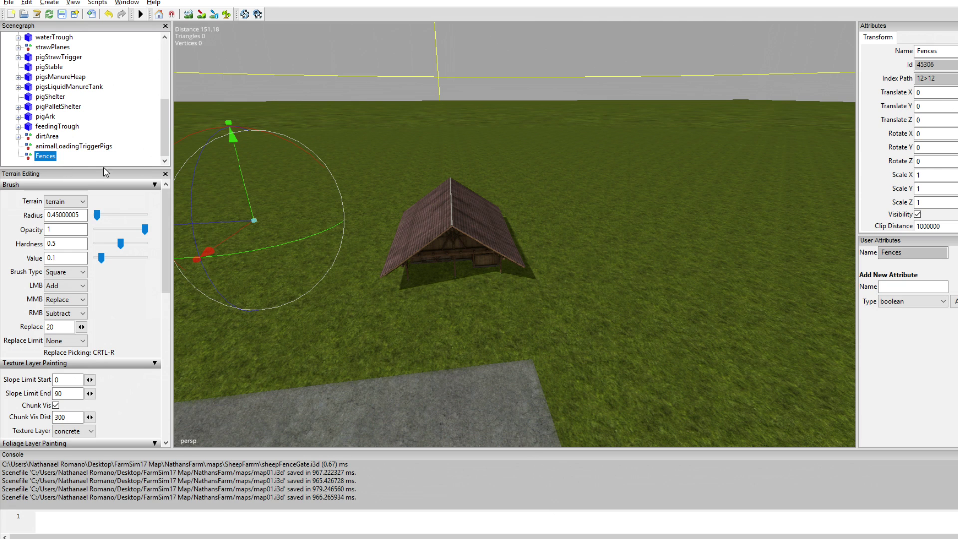
Import pigFencePost from the map's PigFarm folder.
left_click(91, 14)
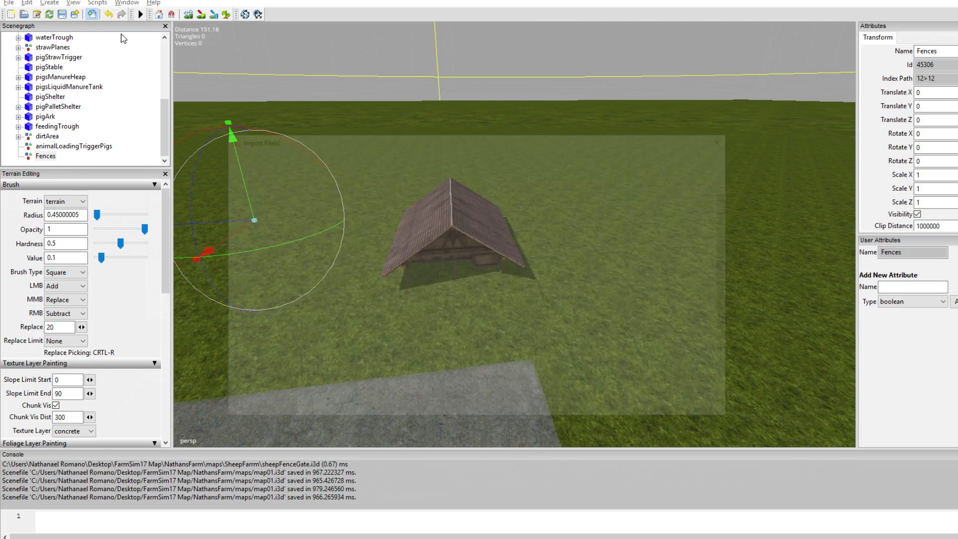
scroll(386, 255, "down", 1)
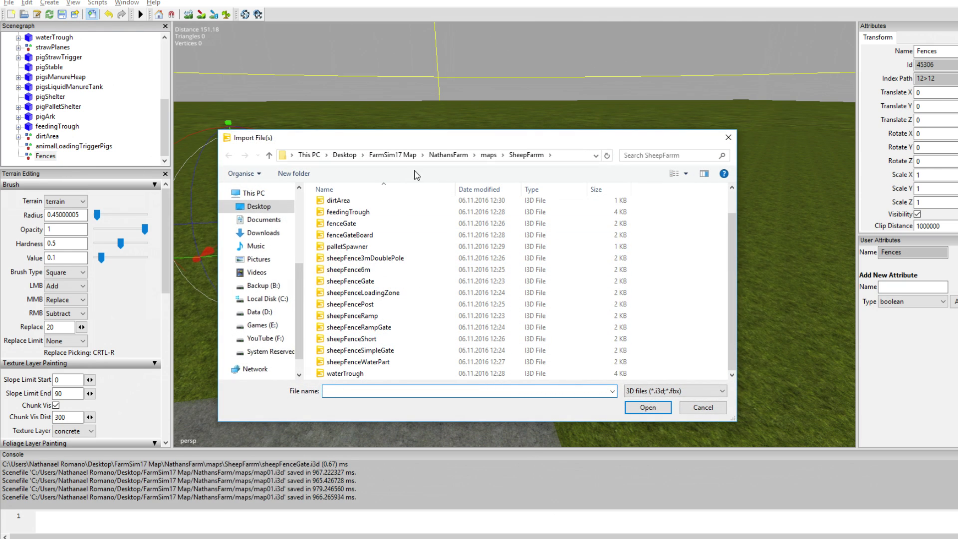
left_click(488, 154)
double_click(344, 319)
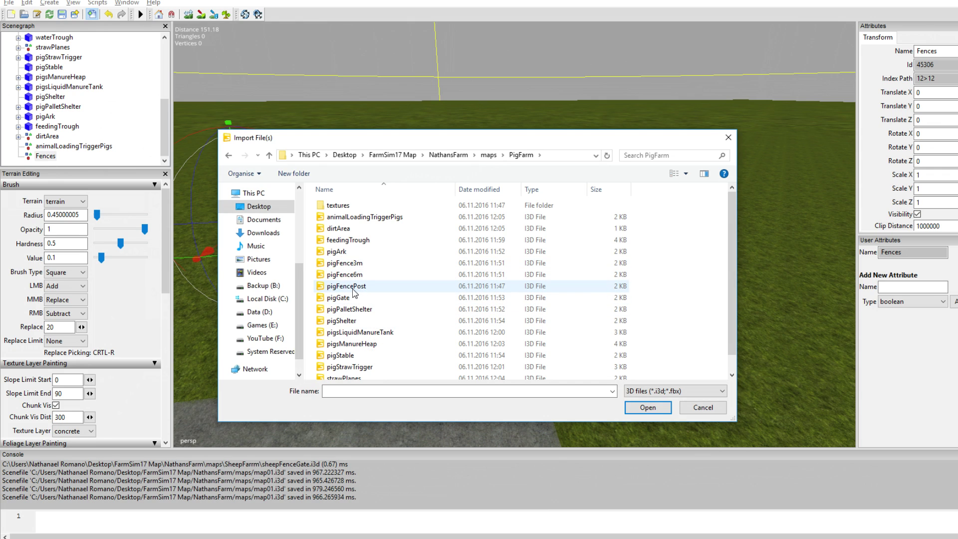
double_click(353, 289)
Import pigFence3m, pigFence6m and pigGate from the PigFarm folder.
key("ctrl+i")
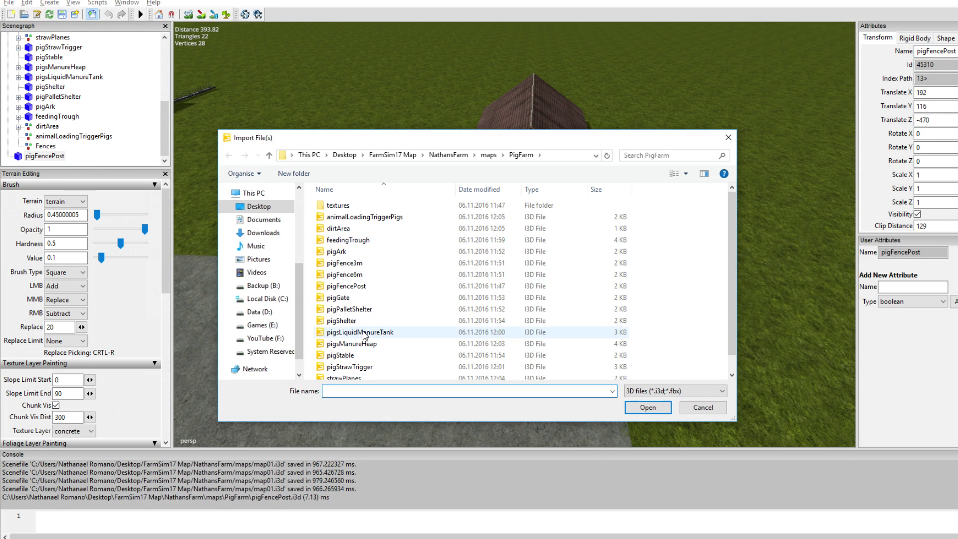
double_click(353, 268)
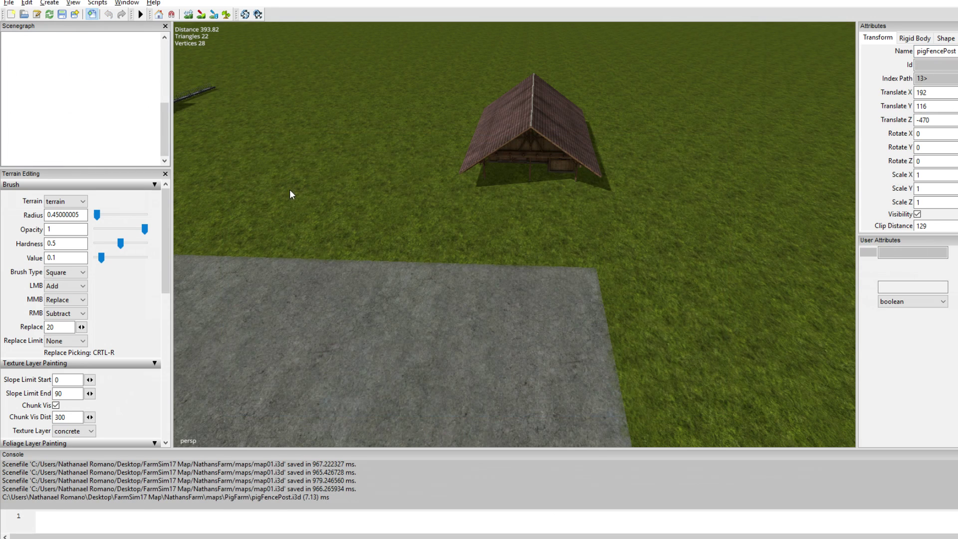
key("ctrl+i")
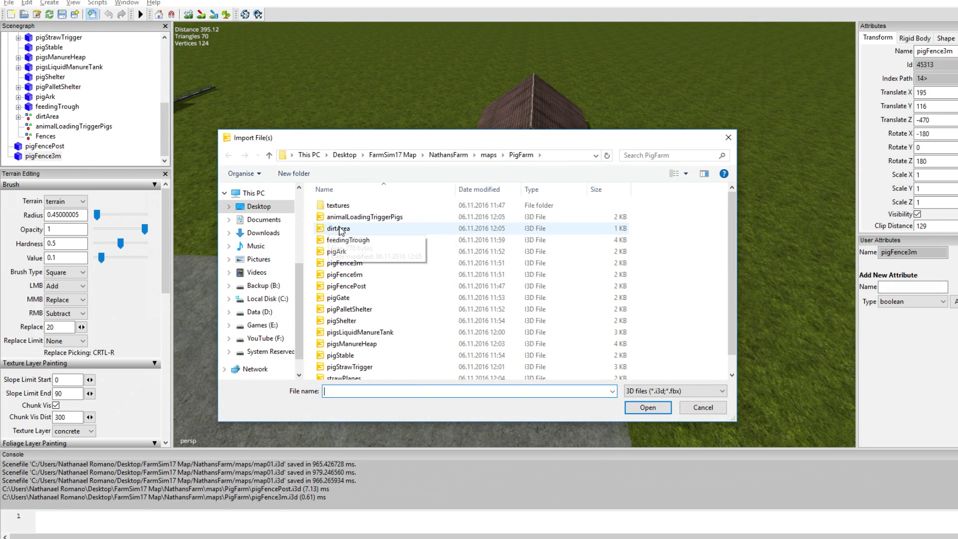
double_click(366, 278)
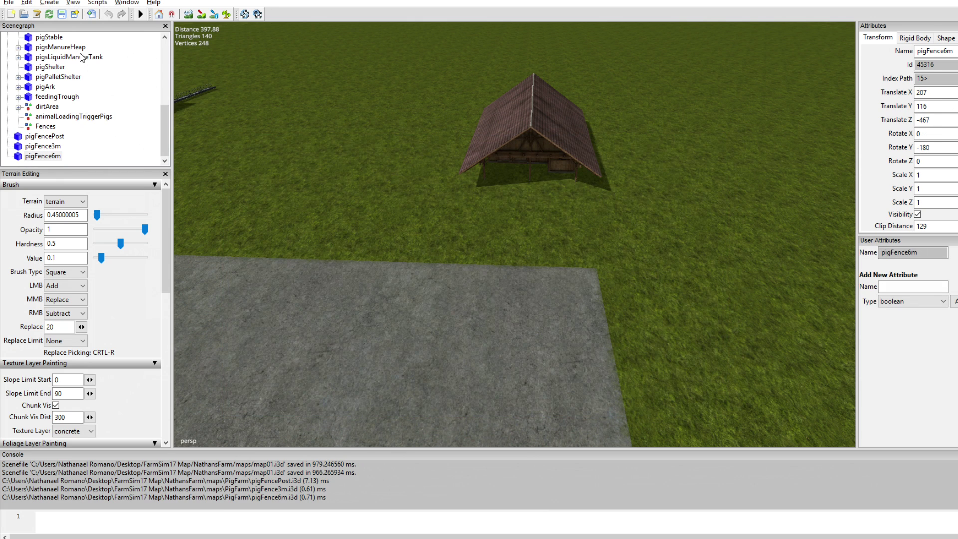
key("ctrl+i")
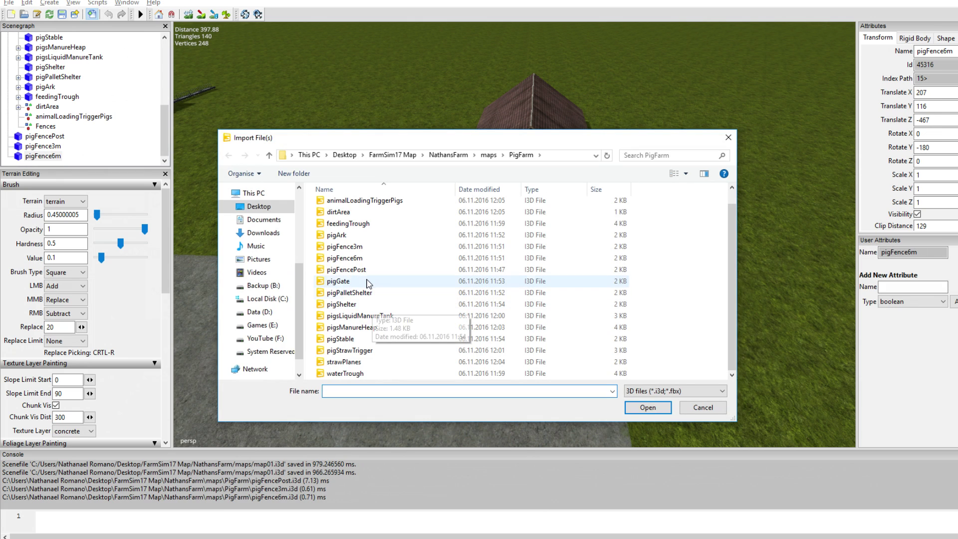
double_click(339, 281)
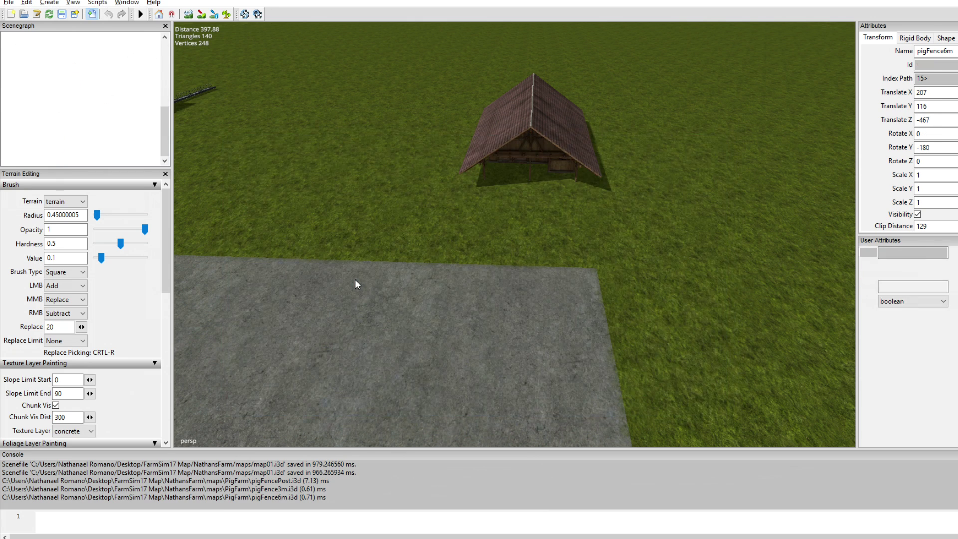
Move pigFencePost, pigFence3m, pigFence6m and pigGate into the Fences group inside PigFarm.
left_click(44, 126)
left_click(40, 155, "shift")
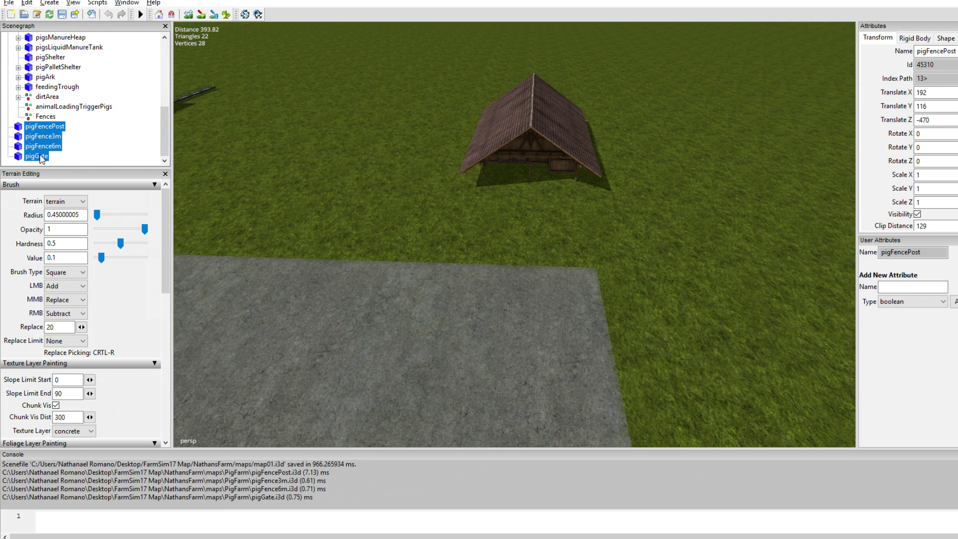
key("ctrl+x")
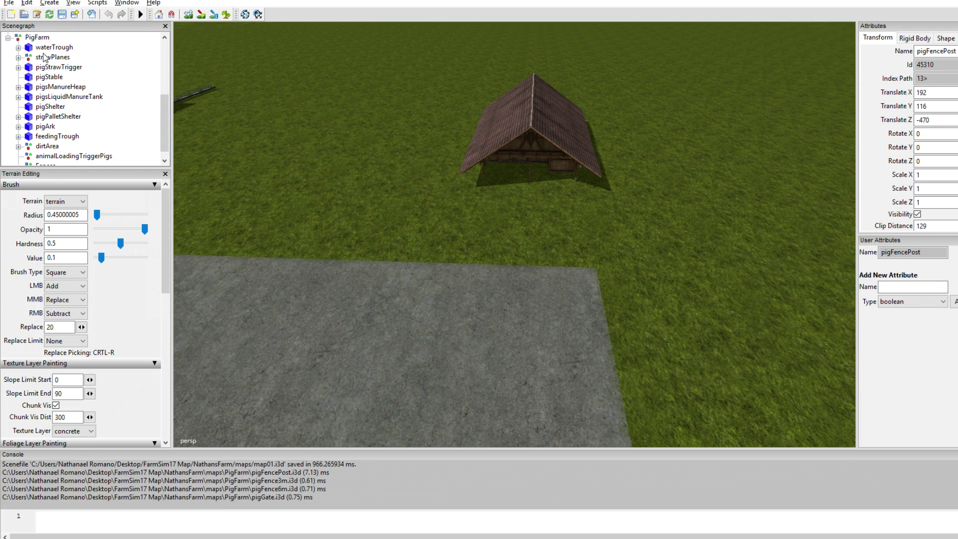
scroll(62, 129, "down", 1)
left_click(45, 155)
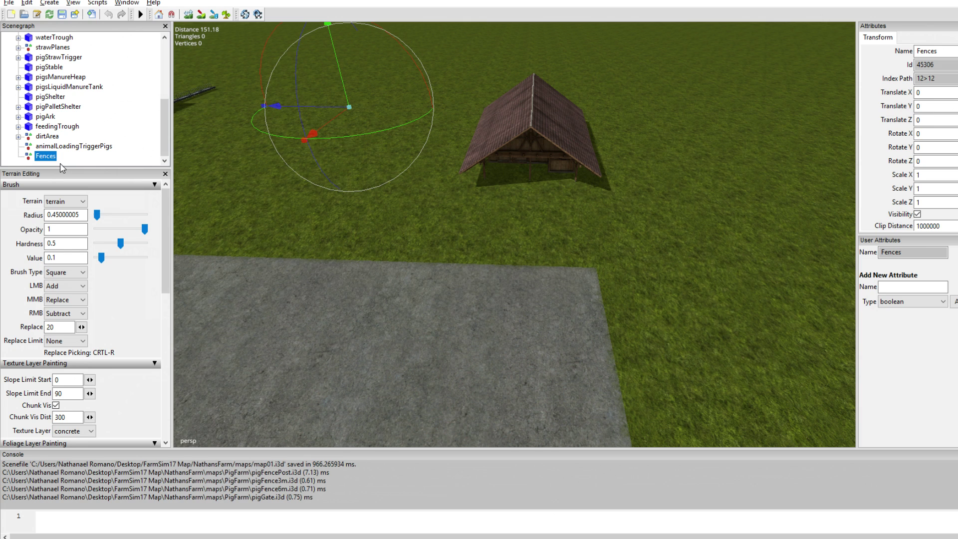
key("ctrl+v")
Reset the X, Y and Z translation of the imported fence pieces to 0, starting with pigFencePost.
left_click(59, 127)
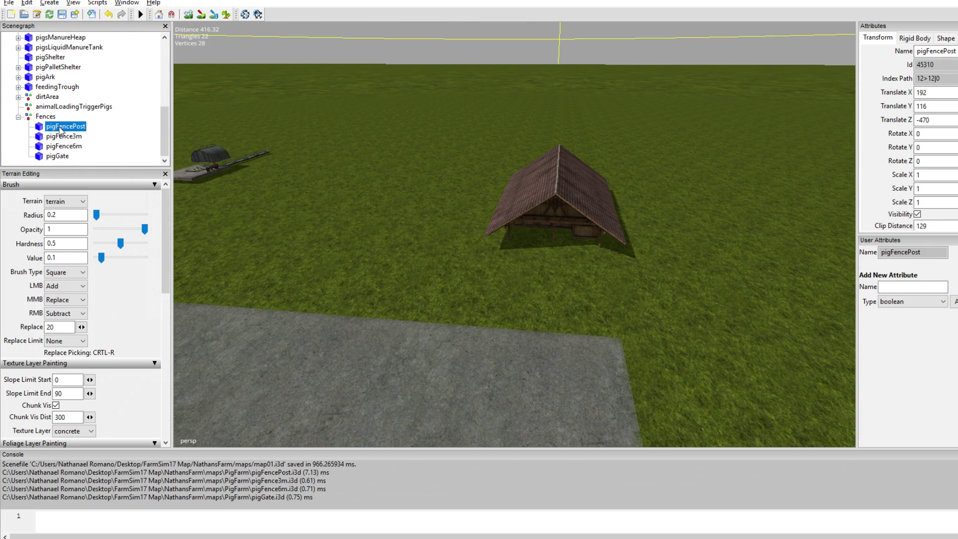
left_click_drag(955, 95, 881, 122)
key("BackSpace")
key("BackSpace")
key("BackSpace")
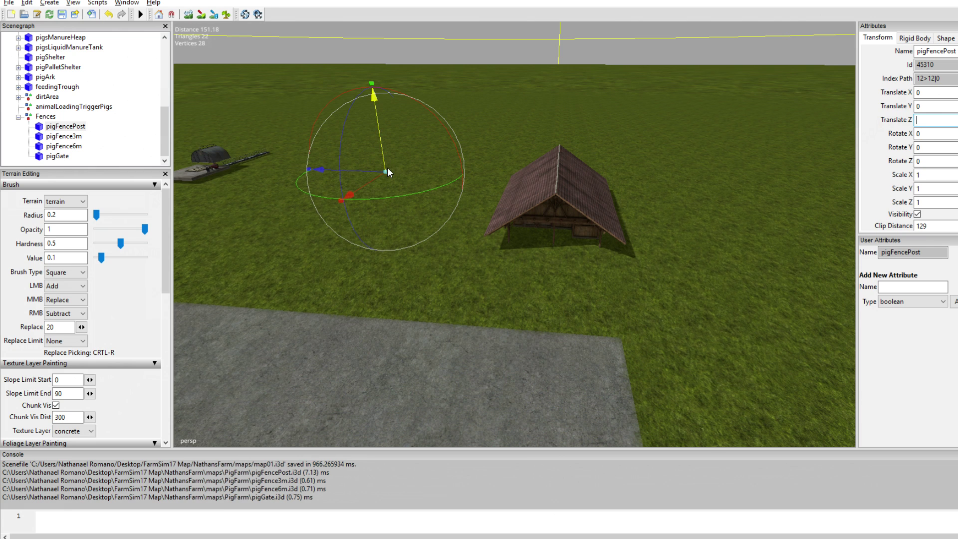
left_click(76, 136)
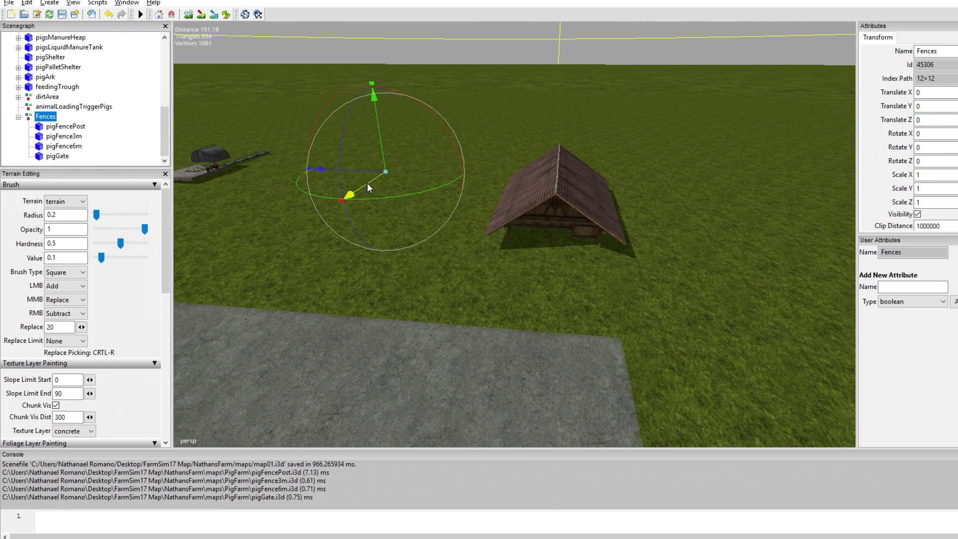
Move the Fences group to about X 73.3, Y 22.8, Z -46.2 and stand pigFencePost on the concrete corner nearest pigStable.
left_click_drag(367, 184, 424, 119)
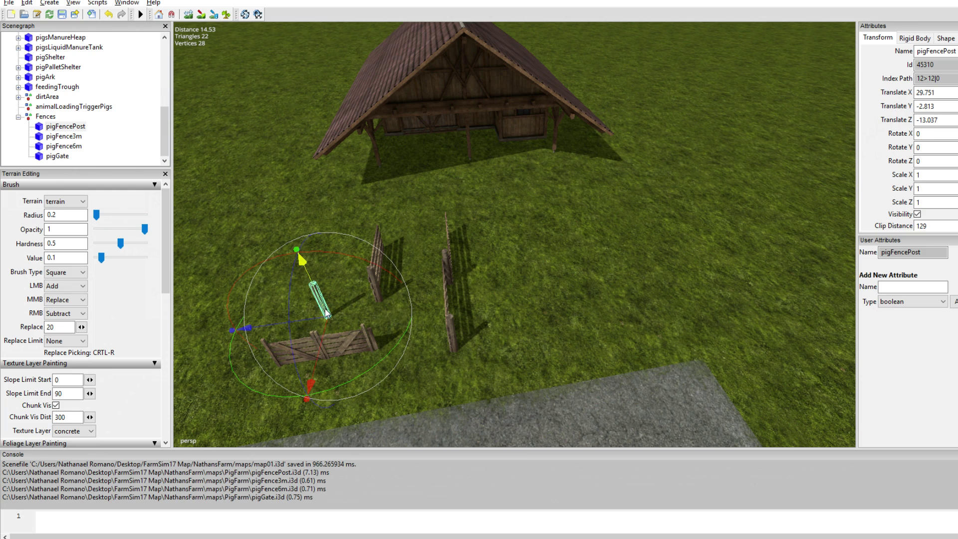
left_click_drag(323, 310, 589, 368)
left_click_drag(699, 356, 702, 358)
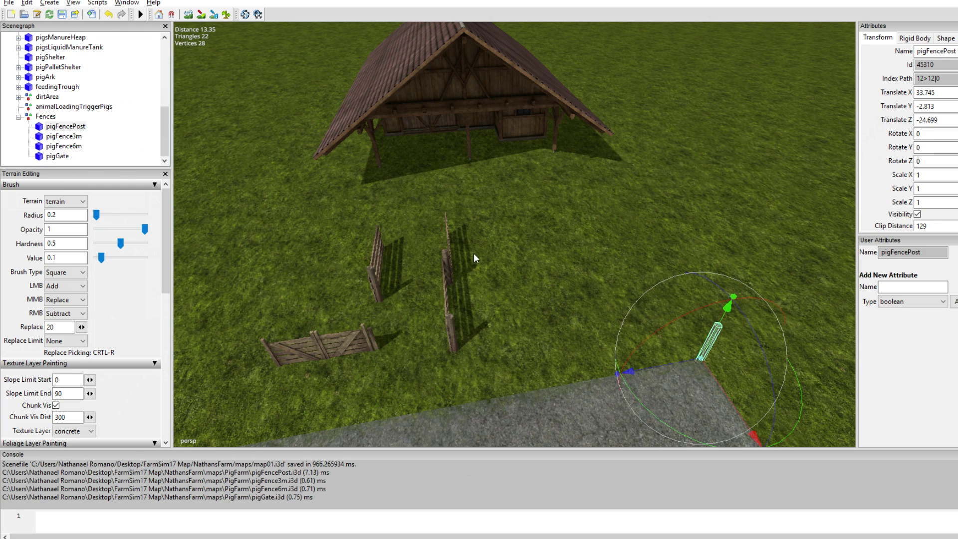
Turn pigFence6m to about -0.136 degrees in Y and join it to the corner post, at about X 27.7, Y -2.8, Z -24.7.
left_click(445, 337)
left_click_drag(429, 426, 468, 446)
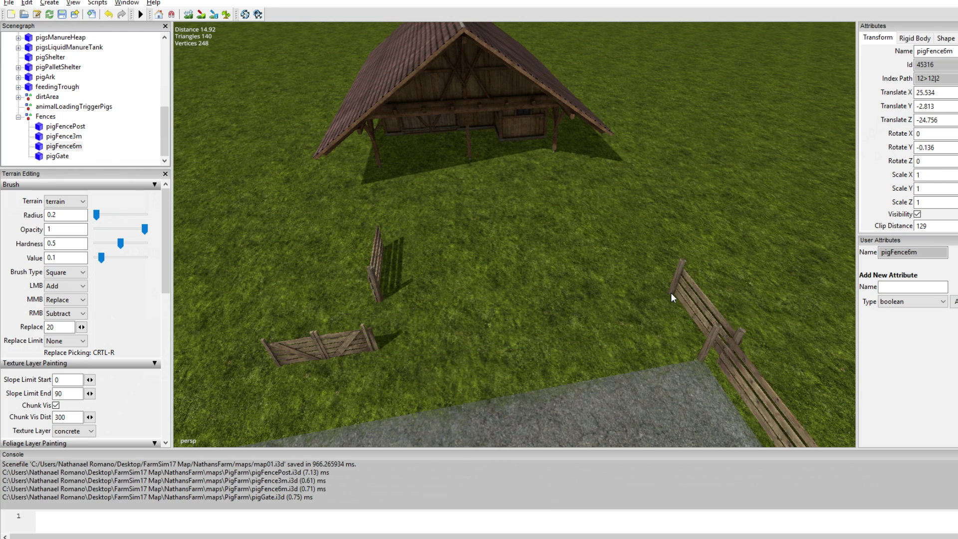
left_click_drag(670, 293, 619, 244)
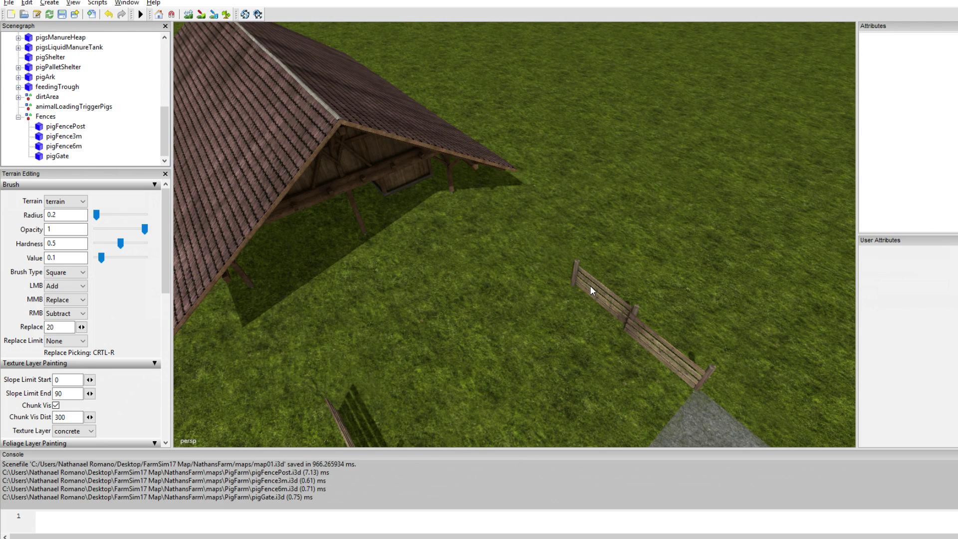
Duplicate pigFence6m within Fences and line the copy up towards pigStable, at about X 21.5, Y -2.8, Z -24.7.
left_click(592, 286)
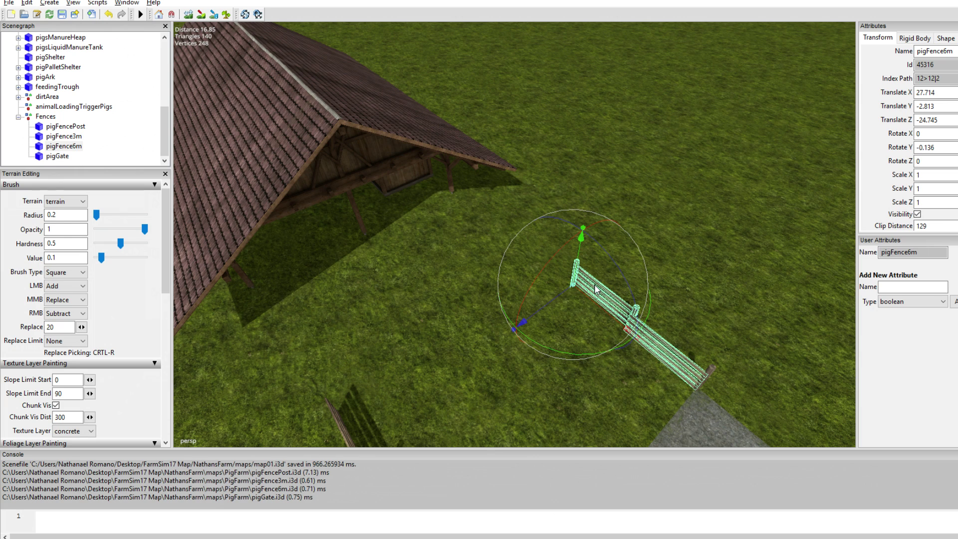
left_click(46, 117)
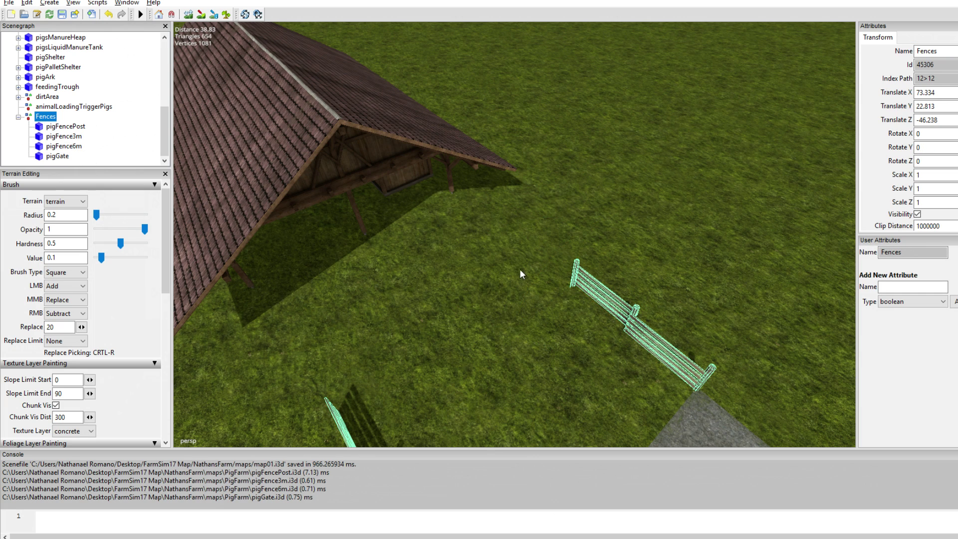
key("ctrl+v")
left_click_drag(588, 298, 496, 214)
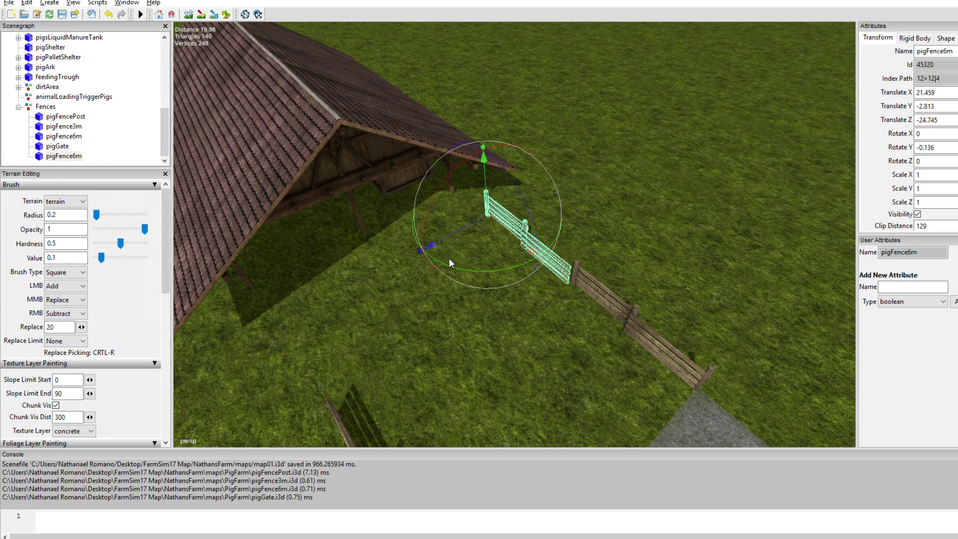
Shift pigStable so its front corner meets the end of the fence row.
left_click(364, 186)
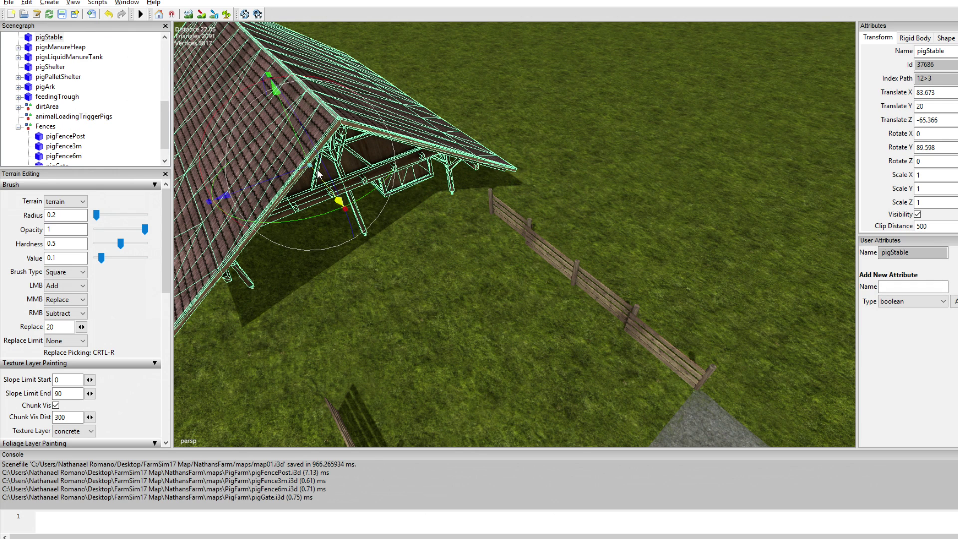
key("ctrl+b")
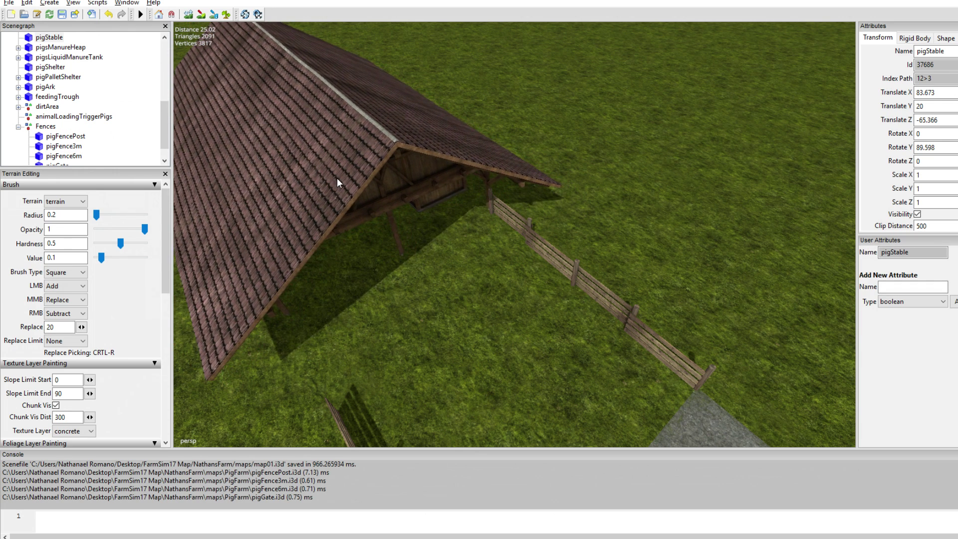
left_click_drag(335, 178, 403, 172)
Place another pigFence6m copy along the concrete edge from the corner post, rotated about 89.8 degrees in Y, at about X 33.6, Z -18.6.
left_click(509, 328)
right_click_drag(475, 313, 514, 310, "alt")
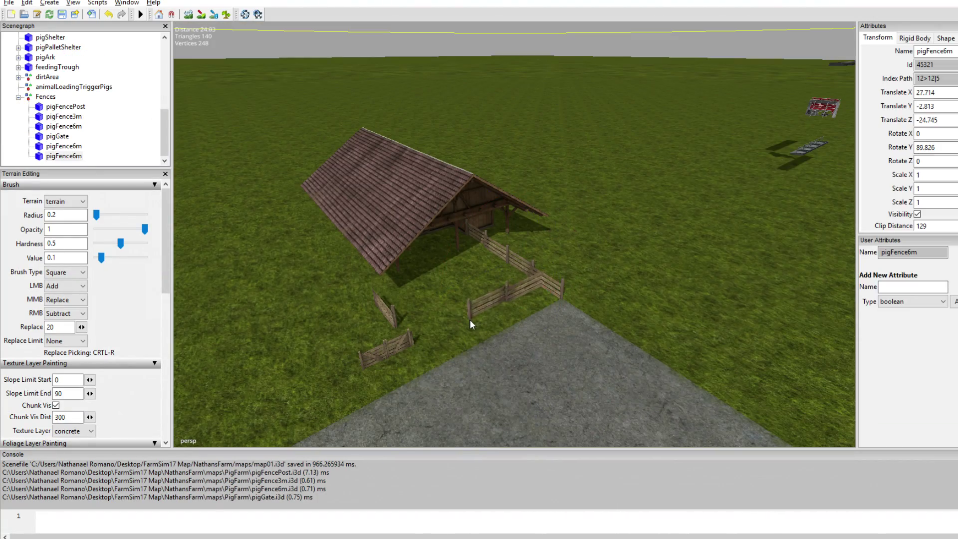
left_click(477, 337)
right_click_drag(477, 337, 634, 343, "alt")
middle_click_drag(634, 343, 548, 323, "alt")
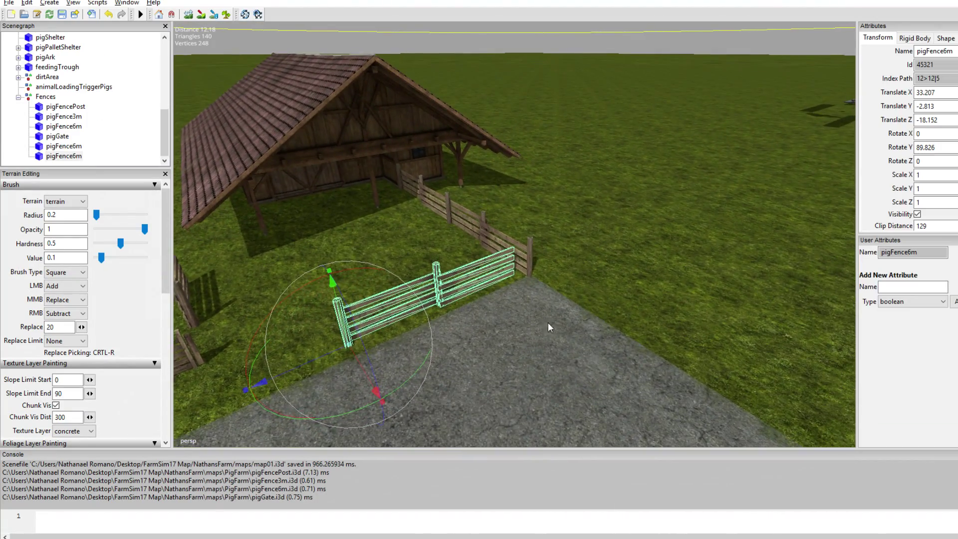
right_click_drag(548, 322, 478, 322, "alt")
left_click(500, 334)
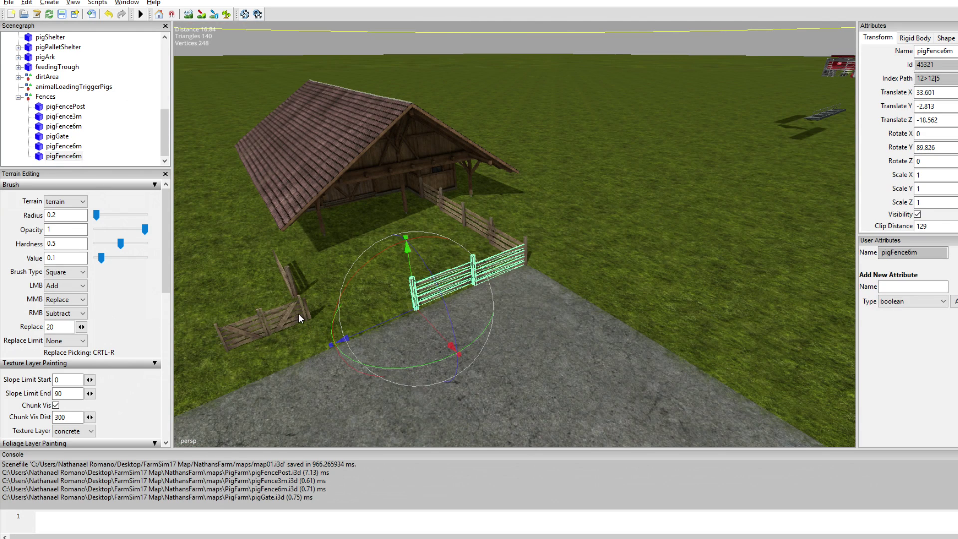
Set pigGate beside the concrete-edge fence and extend the row with copies of pigFencePost and pigFence6m.
left_click_drag(451, 287, 383, 325)
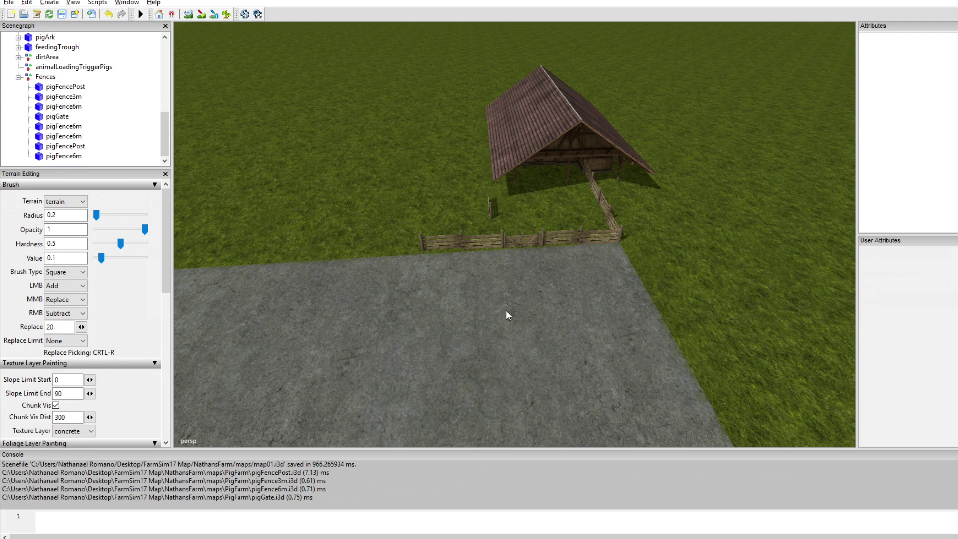
mouse_move(506, 309)
left_mouse_down("alt")
mouse_move(570, 310)
mouse_move(494, 304)
left_mouse_up("alt")
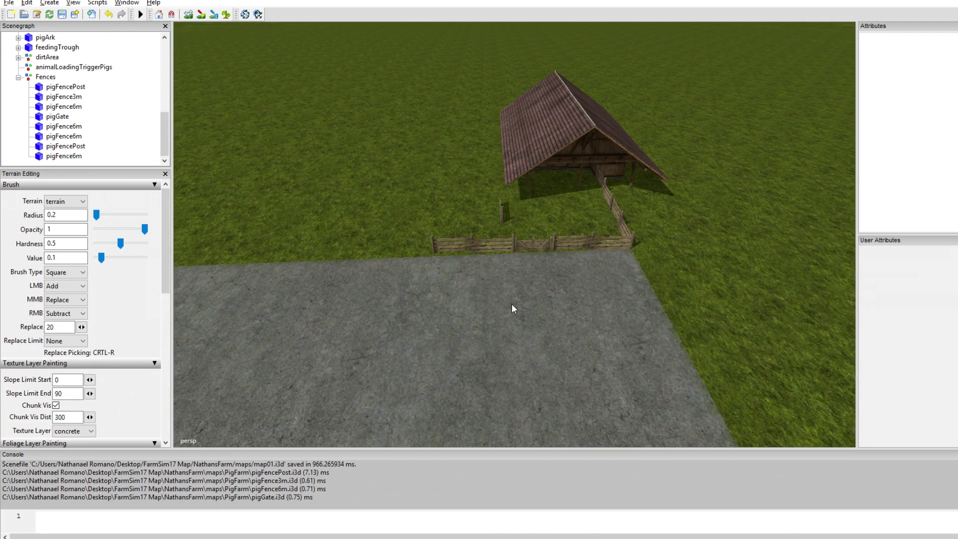
Bring the CowFarm feedingTrough beside the concrete edge near the pig fence row, at about Z -85.5.
right_click_drag(547, 311, 668, 255)
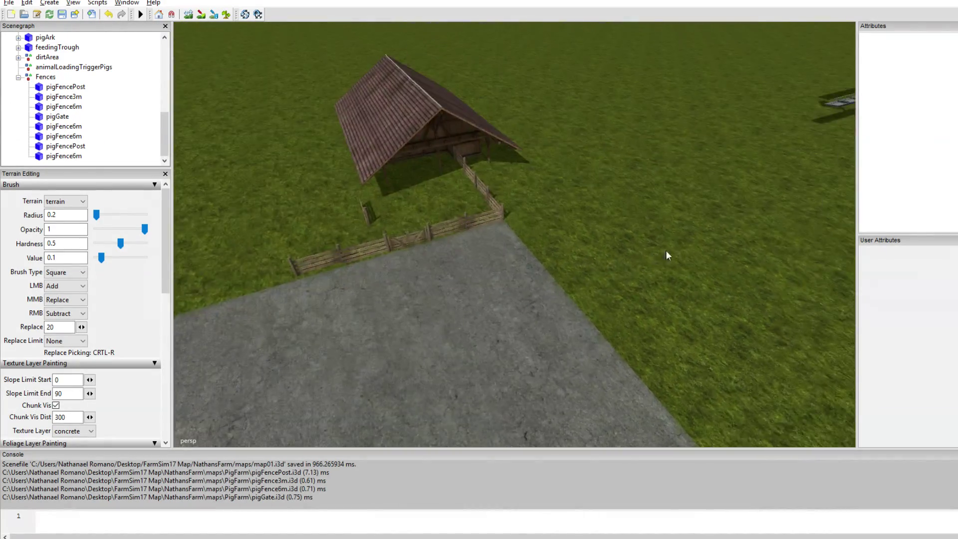
left_click_drag(666, 251, 604, 243, "alt")
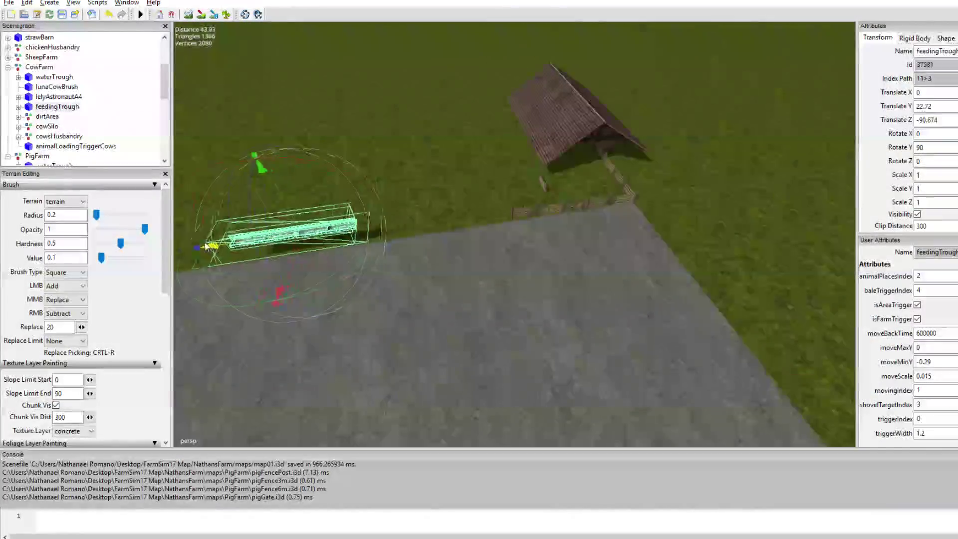
left_click_drag(206, 247, 172, 251)
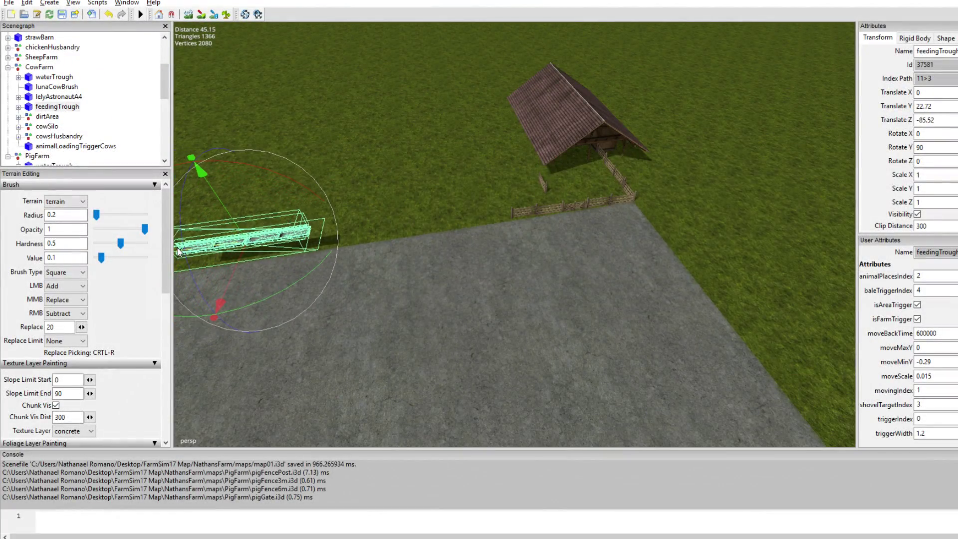
Place the CowFarm waterTrough at the end of the fence row on the concrete edge, at about X -0.5, Y 20, Z -106.6.
left_click(54, 77)
right_click_drag(510, 263, 495, 276)
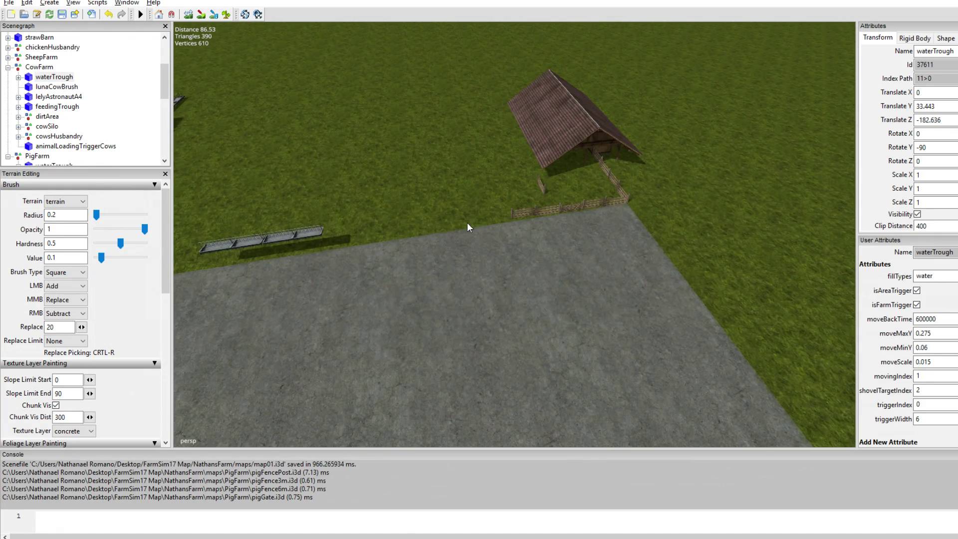
left_click_drag(467, 222, 600, 137, "alt")
left_click(600, 137)
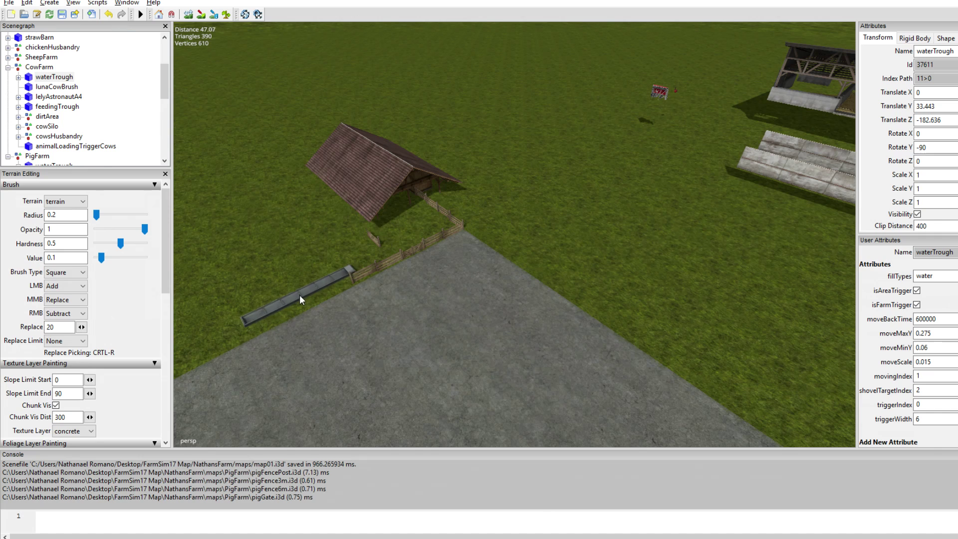
left_click_drag(298, 311, 299, 311)
left_click(298, 311)
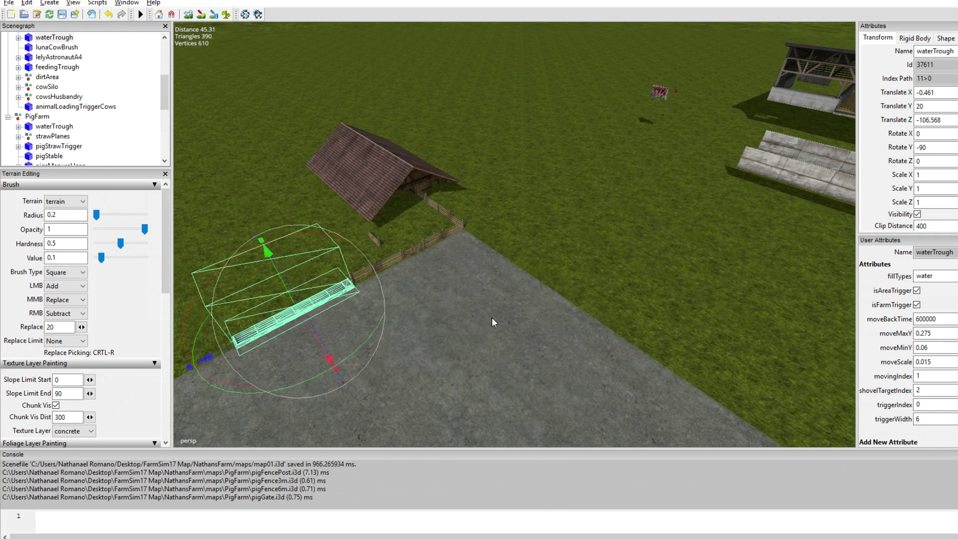
Turn waterTrough to about 89.7 degrees in Y and realign it with the fence end, at about X -0.4, Z -106.6.
left_click_drag(492, 317, 443, 299, "alt")
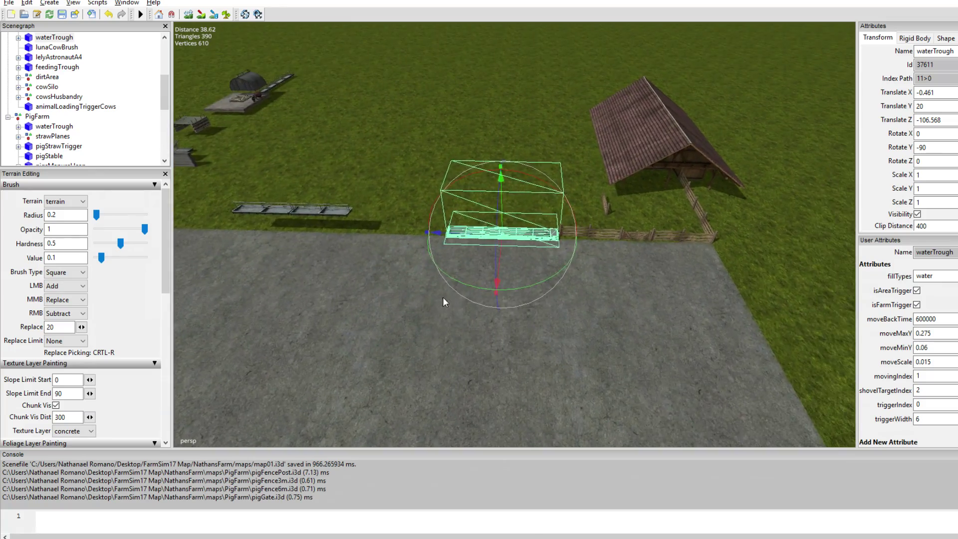
right_click_drag(443, 299, 729, 320, "alt")
left_click_drag(728, 319, 471, 312, "alt")
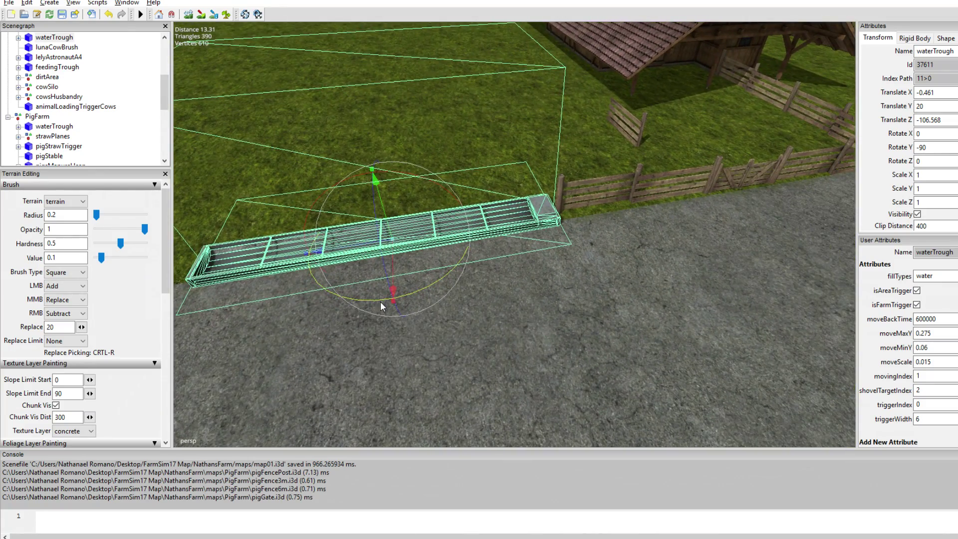
left_click_drag(380, 301, 417, 150)
key("ctrl+b")
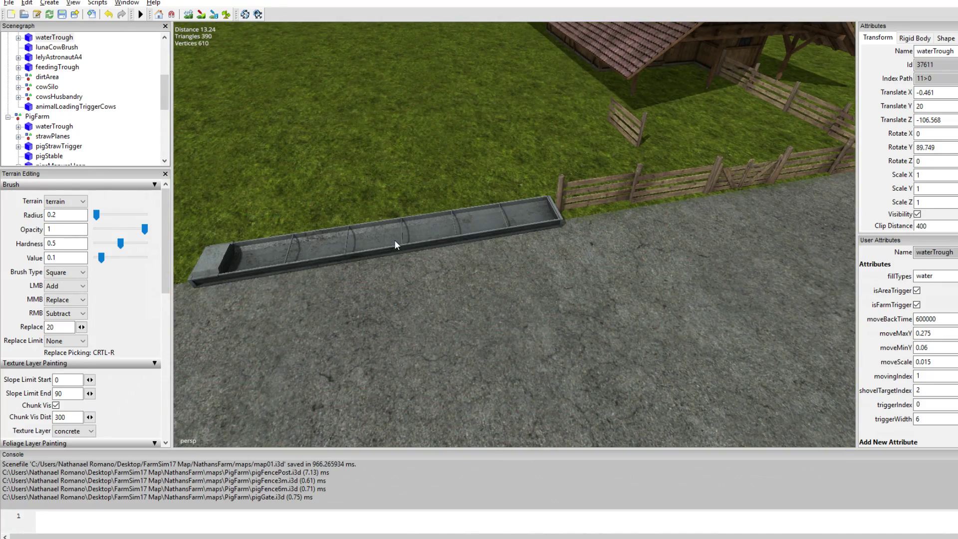
left_click(394, 241)
Duplicate the last pigFencePost and pigFence6m within Fences and shift the copies to the far end of waterTrough.
right_click_drag(741, 327, 611, 357)
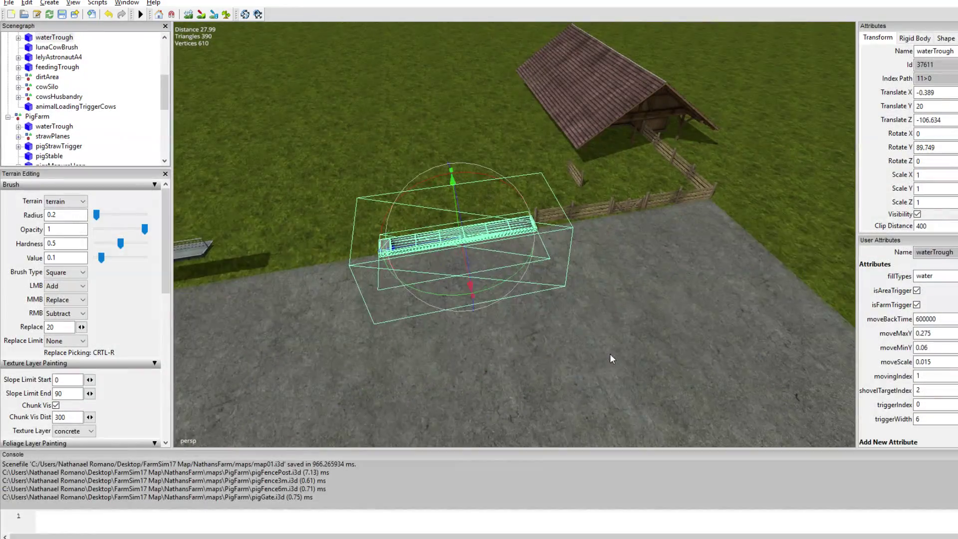
scroll(554, 312, "down", 2)
scroll(645, 318, "up", 3)
mouse_move(645, 319)
left_mouse_down("alt")
mouse_move(616, 305)
mouse_move(642, 316)
mouse_move(608, 325)
mouse_move(659, 323)
left_mouse_up("alt")
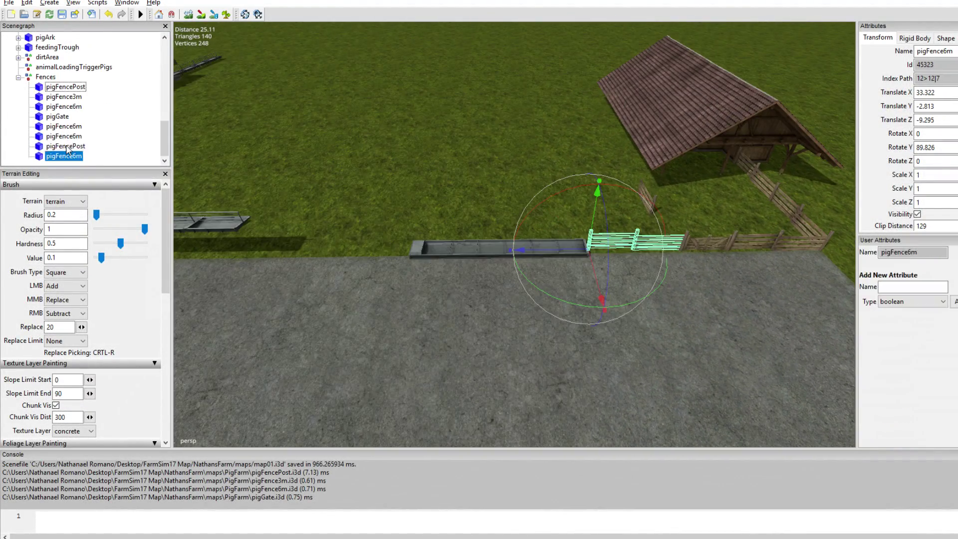
left_click(70, 146, "ctrl")
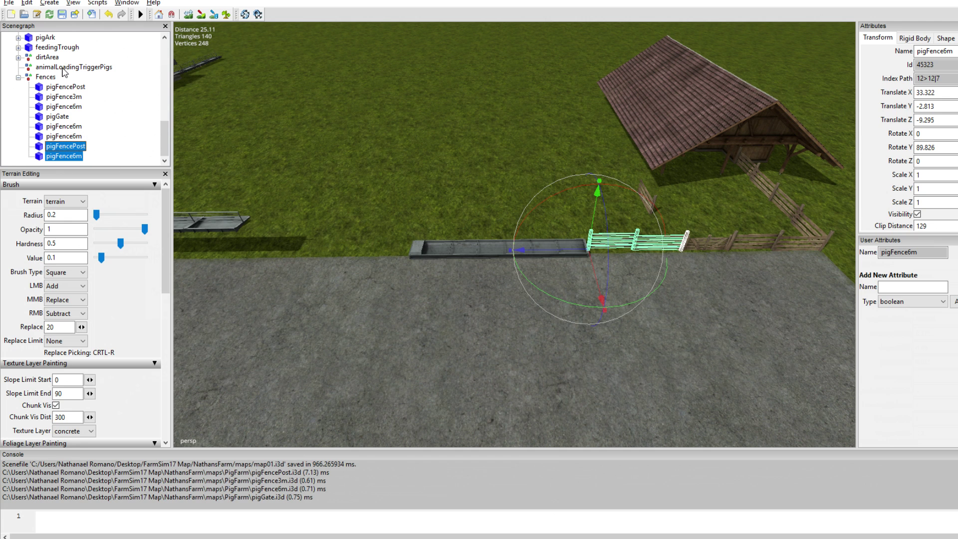
left_click(45, 77)
left_click_drag(45, 80, 44, 80)
left_click(634, 249)
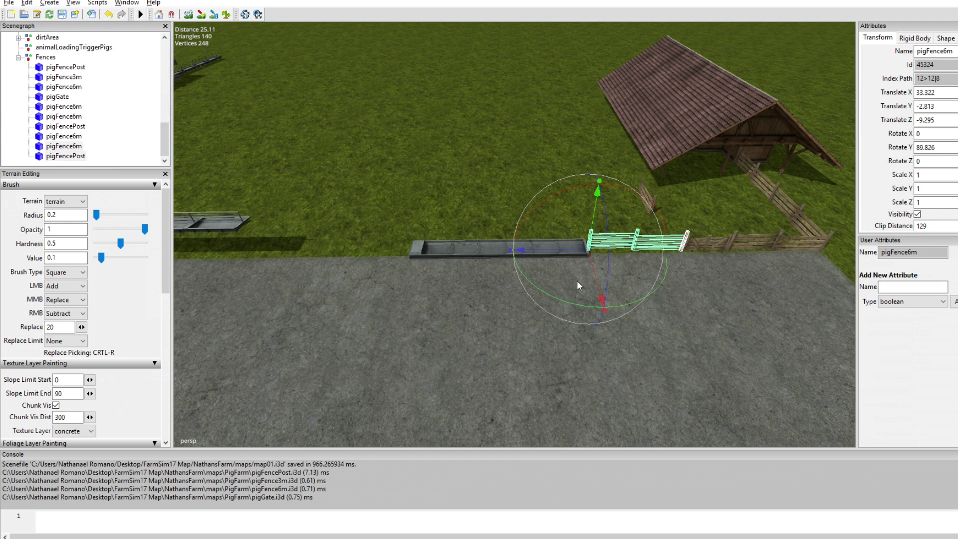
left_click_drag(542, 248, 228, 247)
left_click(344, 324)
middle_click_drag(344, 323, 501, 350, "alt")
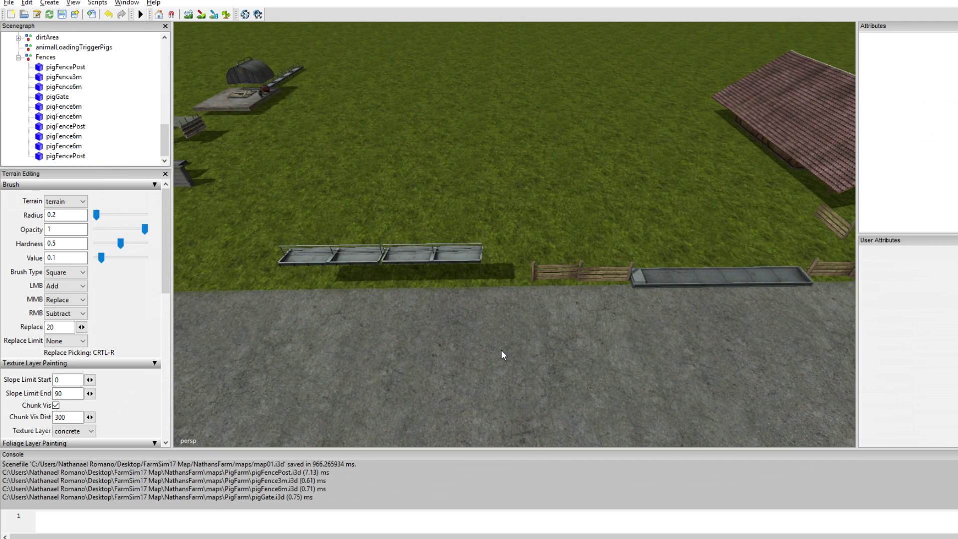
Set the cow feedingTrough on the ground against the free end of the copied fence section.
left_click(460, 264)
left_click(67, 106)
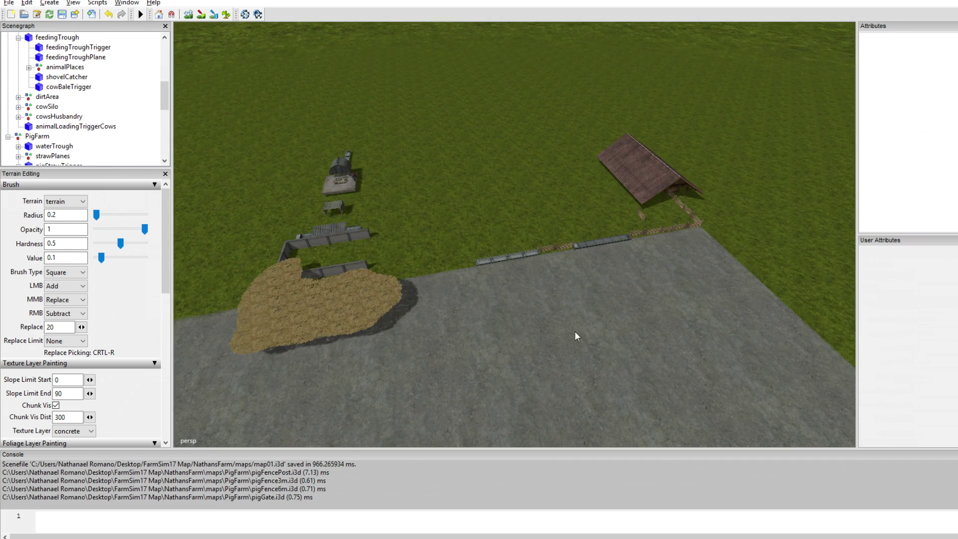
right_click_drag(537, 319, 688, 331, "alt")
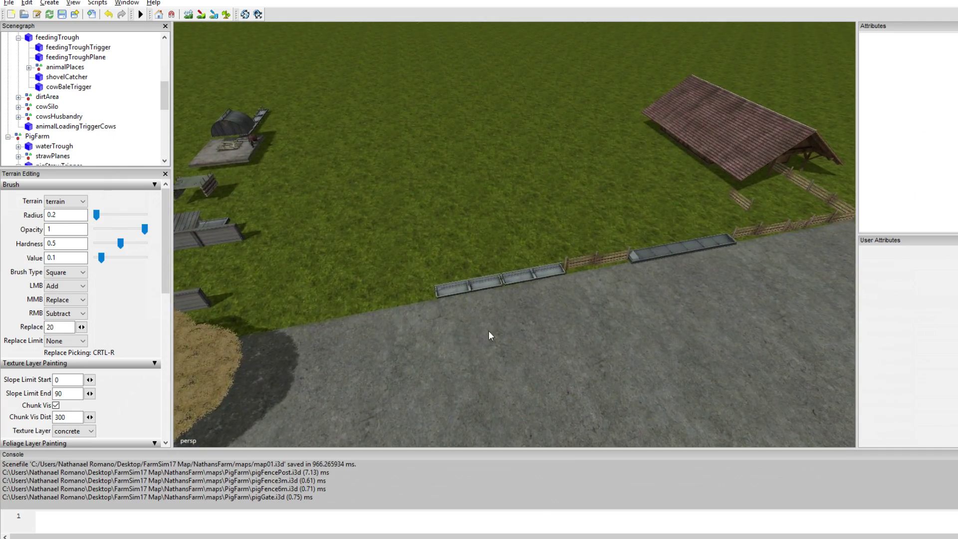
Place pigFence3m at the free end of feedingTrough along the concrete edge, at about X 33, Y -2.8, Z 20.8.
right_click_drag(489, 330, 708, 335, "alt")
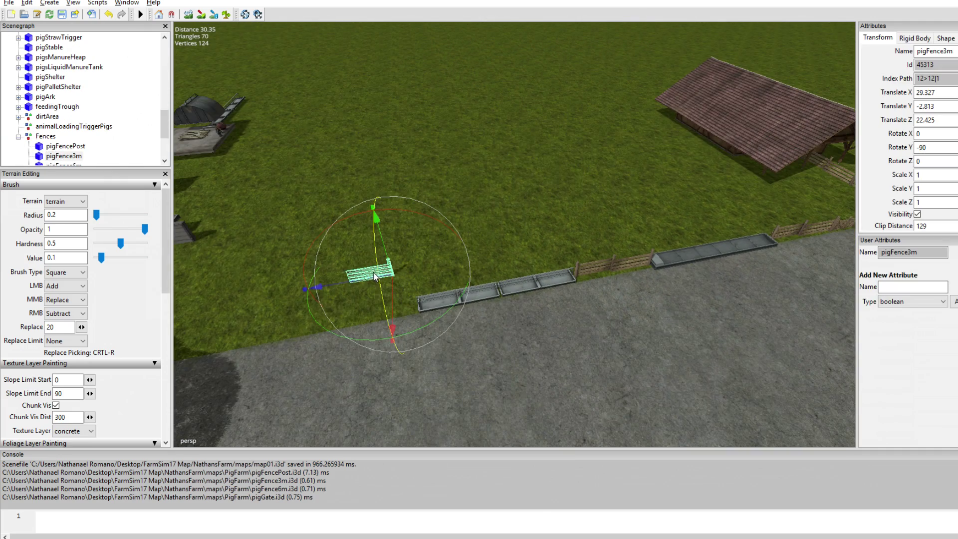
key("ctrl+b")
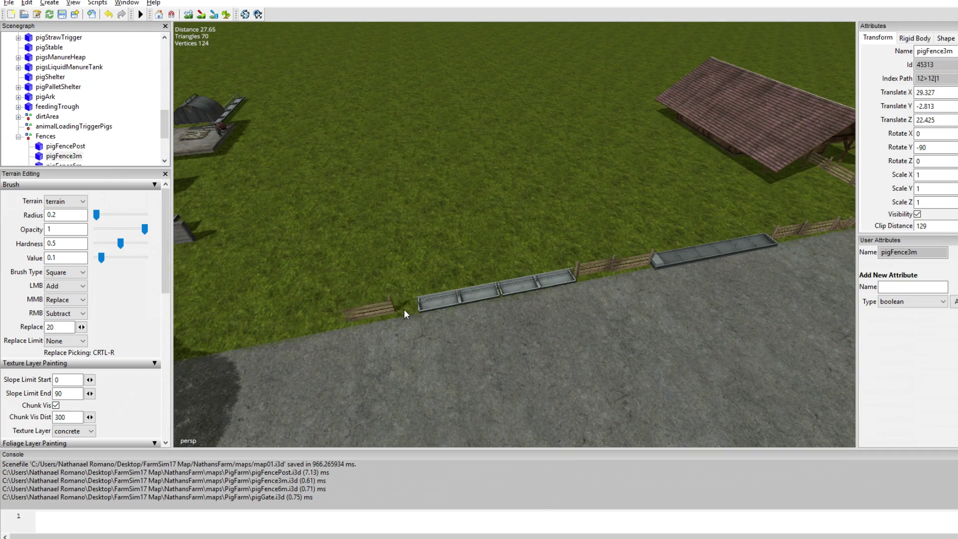
left_click(415, 306)
right_click_drag(415, 306, 504, 318, "alt")
scroll(518, 314, "up", 2)
middle_click_drag(524, 311, 525, 297, "alt")
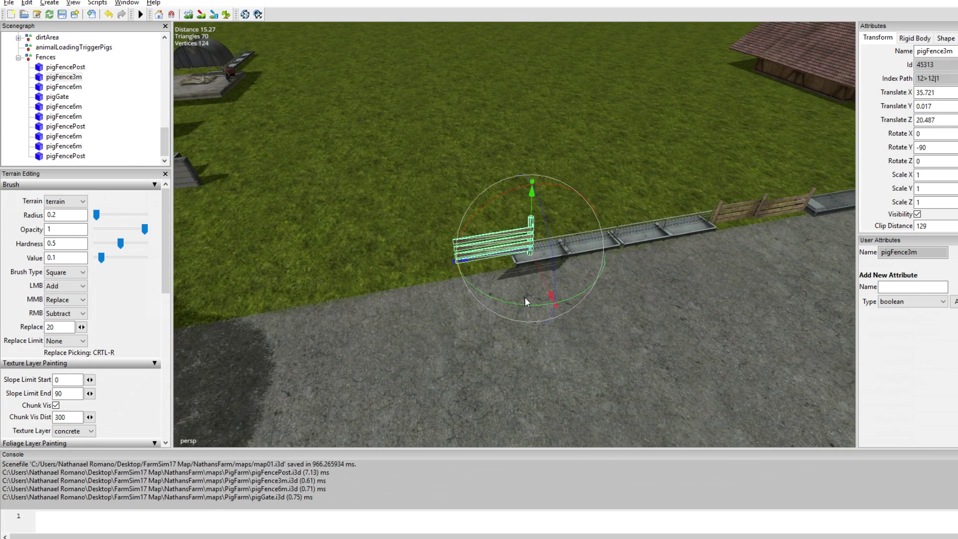
scroll(524, 298, "up", 6)
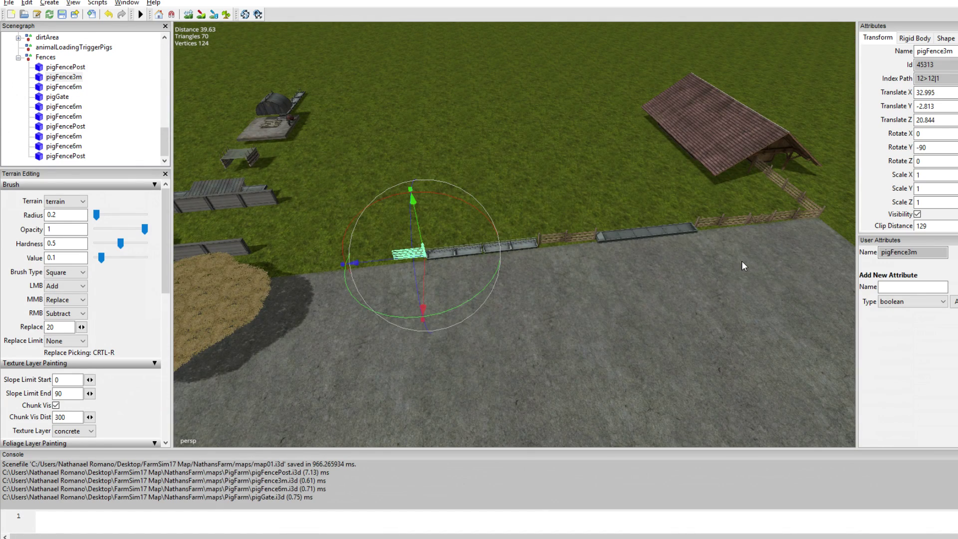
right_click(727, 260)
left_click(424, 238)
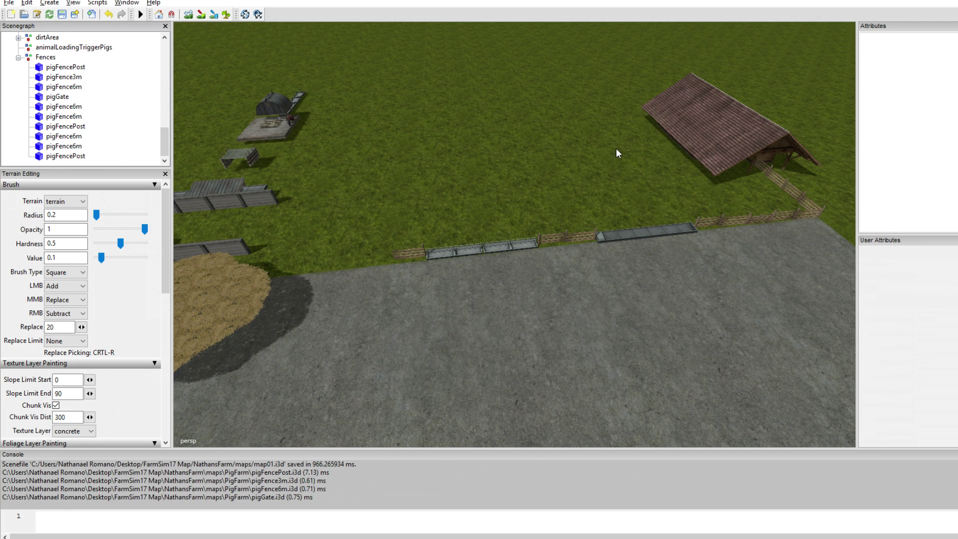
Collapse the Fences group and move pigPalletShelter onto the grass inside the pig yard beside pigStable.
right_click_drag(642, 250, 305, 276, "alt")
right_click_drag(513, 289, 468, 301, "alt")
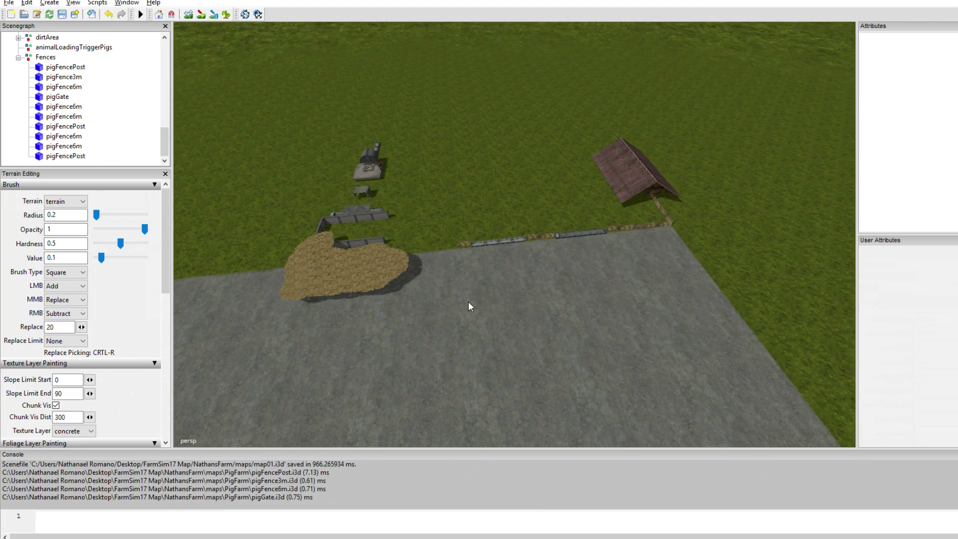
left_click_drag(468, 301, 524, 292, "alt")
left_click(18, 57)
left_click(58, 107)
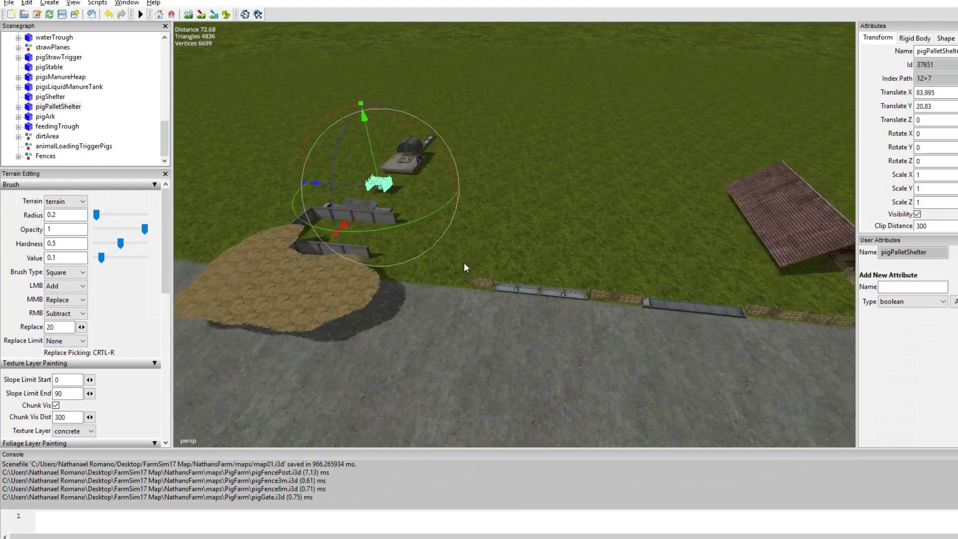
left_click_drag(463, 262, 635, 288, "alt")
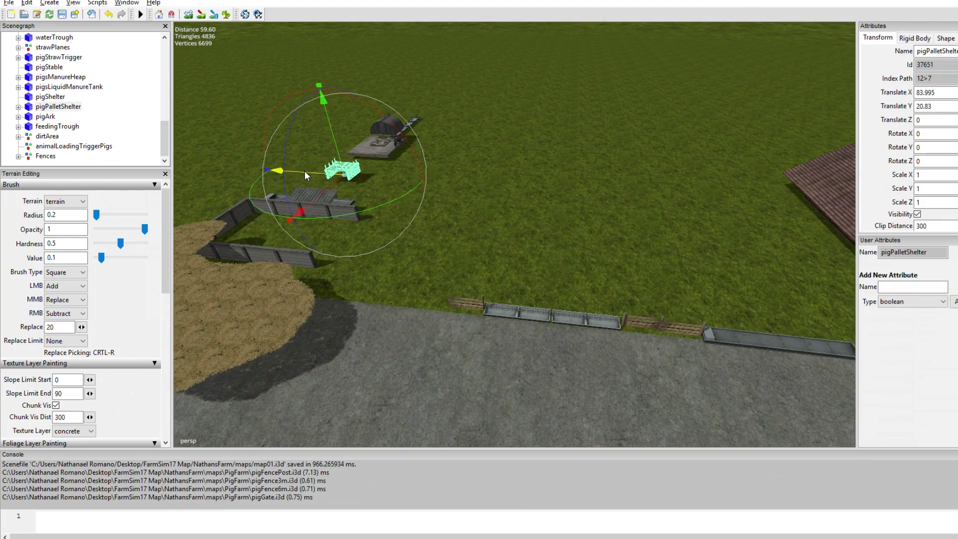
left_click_drag(304, 171, 711, 236)
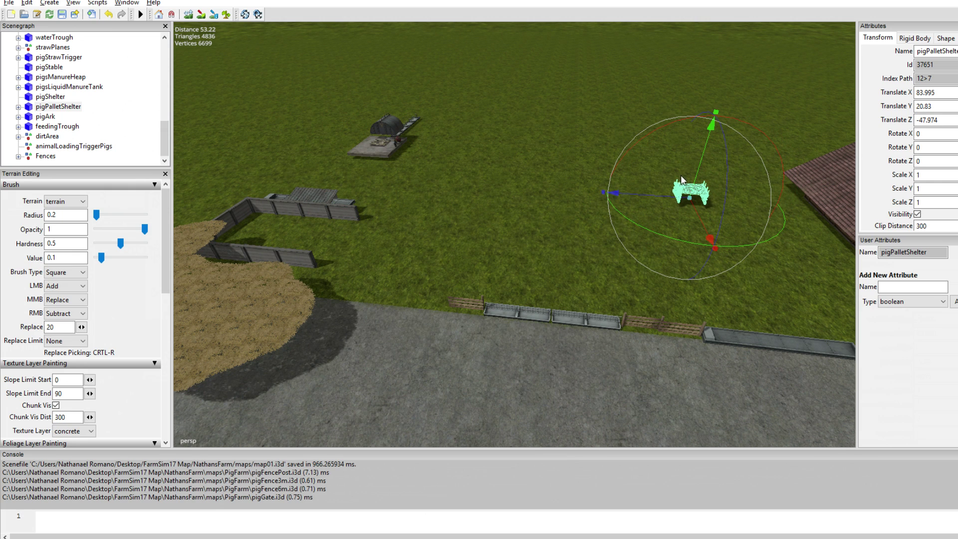
left_click_drag(681, 172, 734, 232)
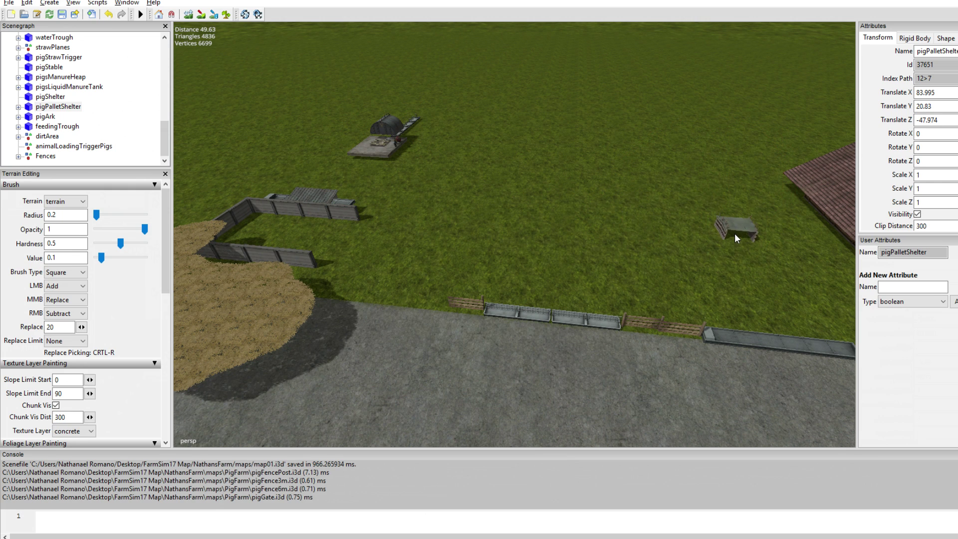
Move pigArk into the pig yard at about X 87.3, Y 20, Z -35.4, rotated about 42.4 degrees in Y.
left_click(390, 130)
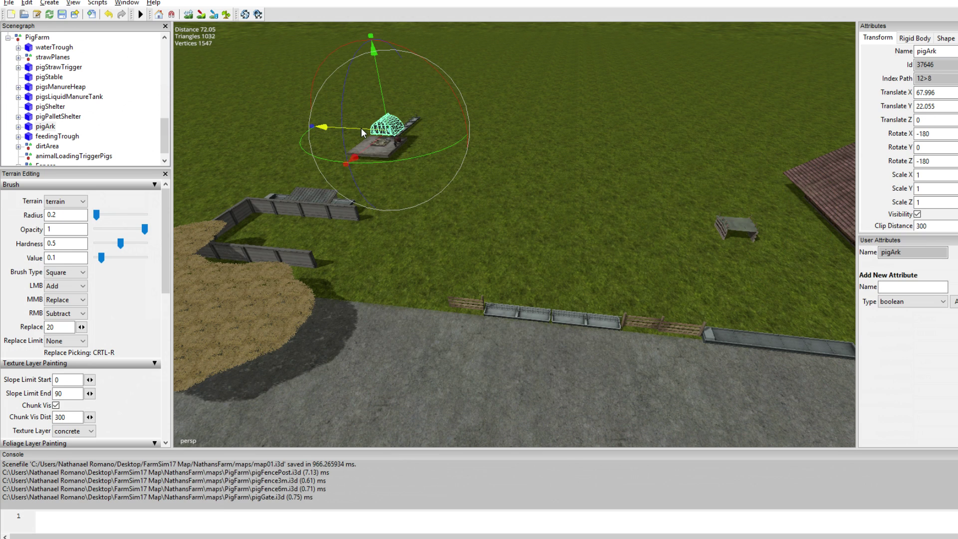
left_click_drag(397, 132, 592, 209)
left_click_drag(588, 247, 537, 165)
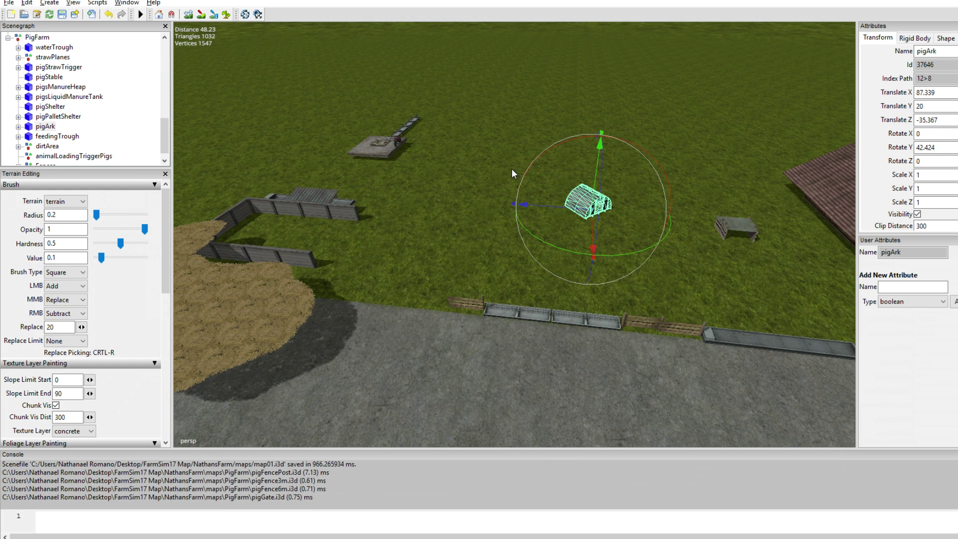
left_click(450, 165)
Place pigsLiquidManureTank on the concrete corner outside the fence at about X 114.9, Y 20, Z -66.9, rotated about -89.9 degrees in Y.
left_click_drag(507, 168, 665, 183, "alt")
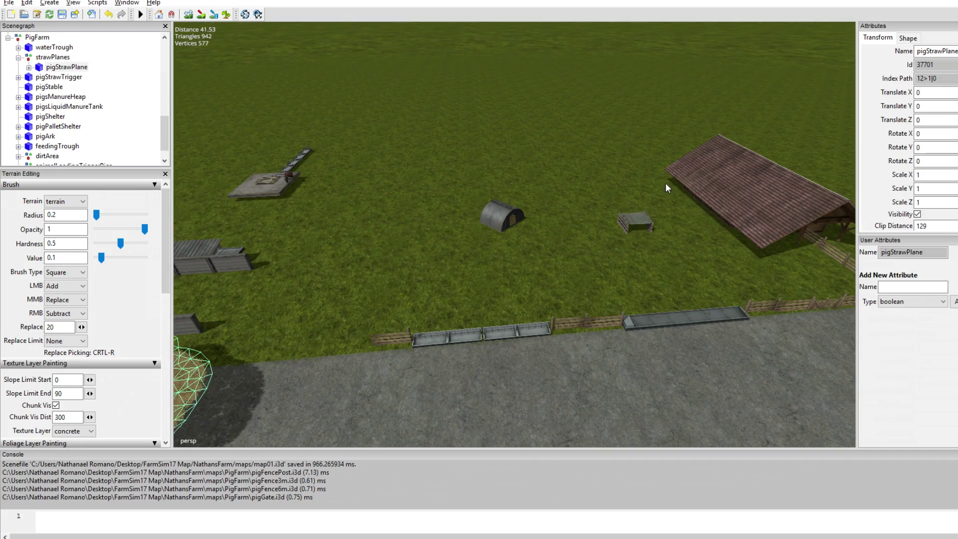
left_click_drag(361, 178, 369, 184, "alt")
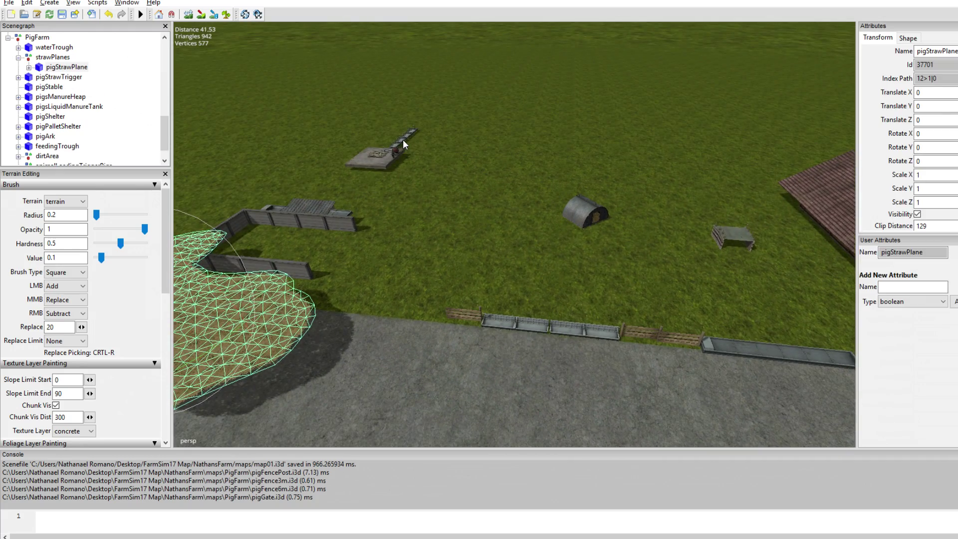
left_click_drag(403, 139, 863, 245, "alt")
left_click_drag(563, 221, 565, 329, "alt")
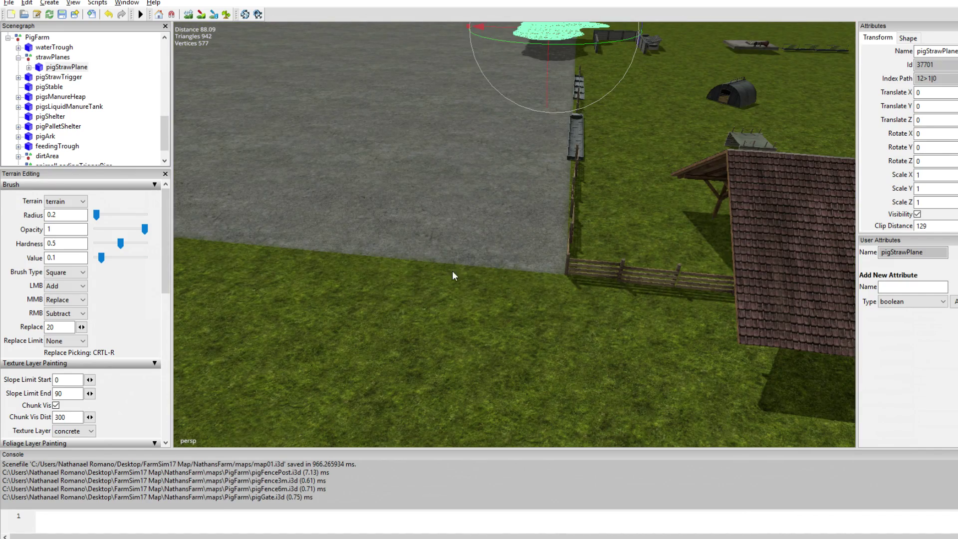
left_click_drag(234, 242, 516, 86, "alt")
left_click(517, 85)
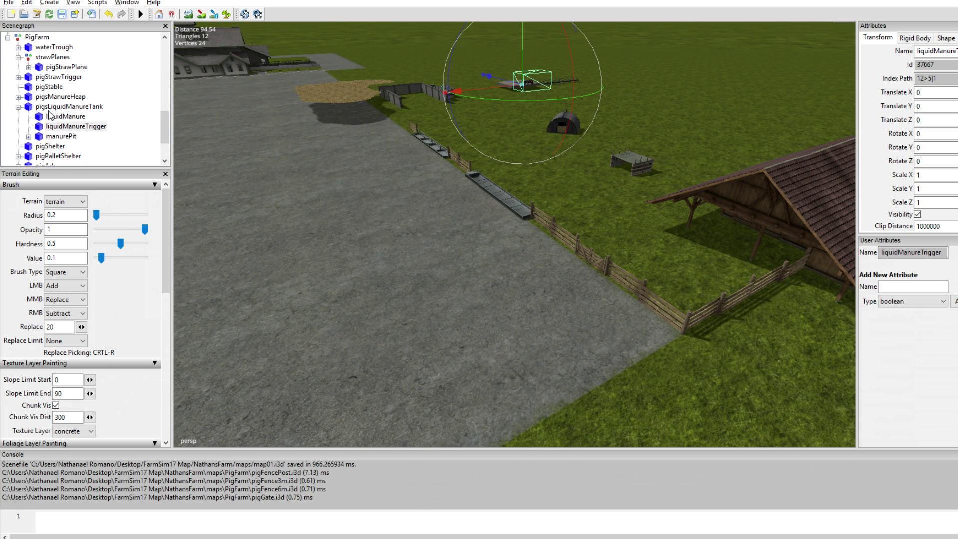
left_click(50, 107)
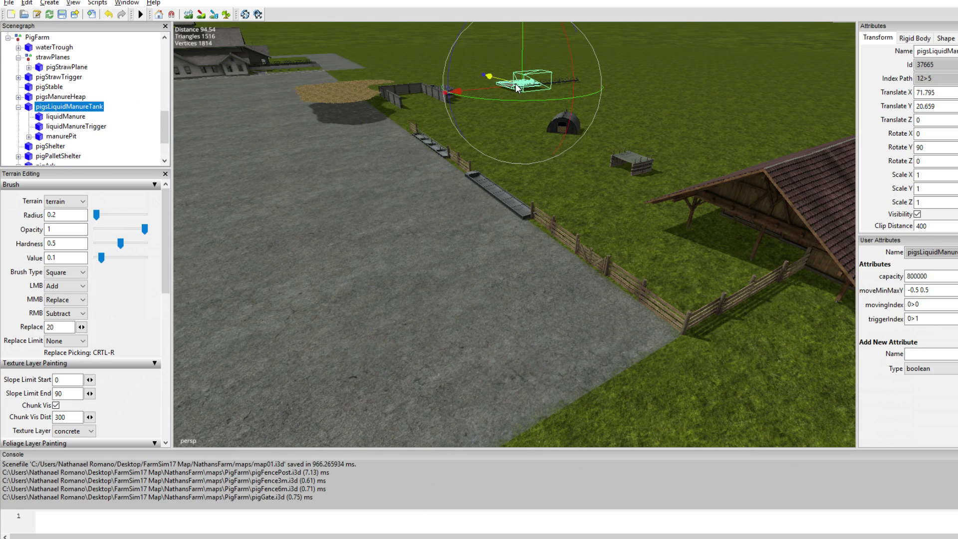
left_click_drag(517, 87, 464, 362)
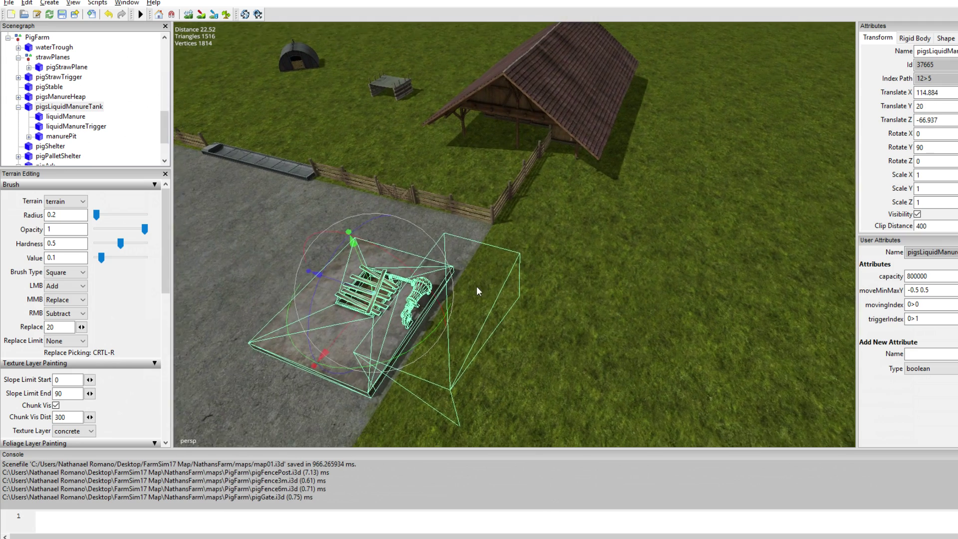
left_click_drag(477, 287, 351, 197, "alt")
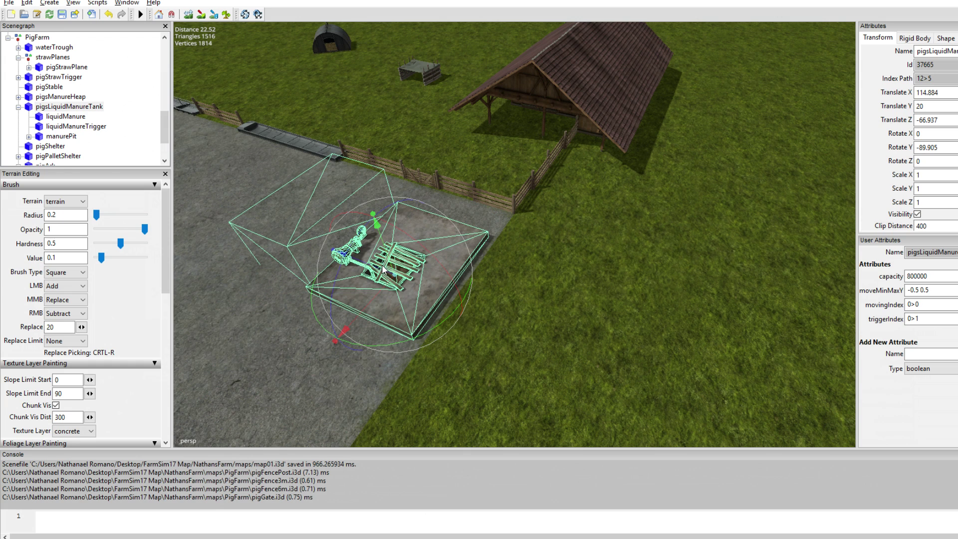
Reposition pigsLiquidManureTank on the grass just past the fence corner at about X 113.2, Y 20, Z -75.4.
key("ctrl+b")
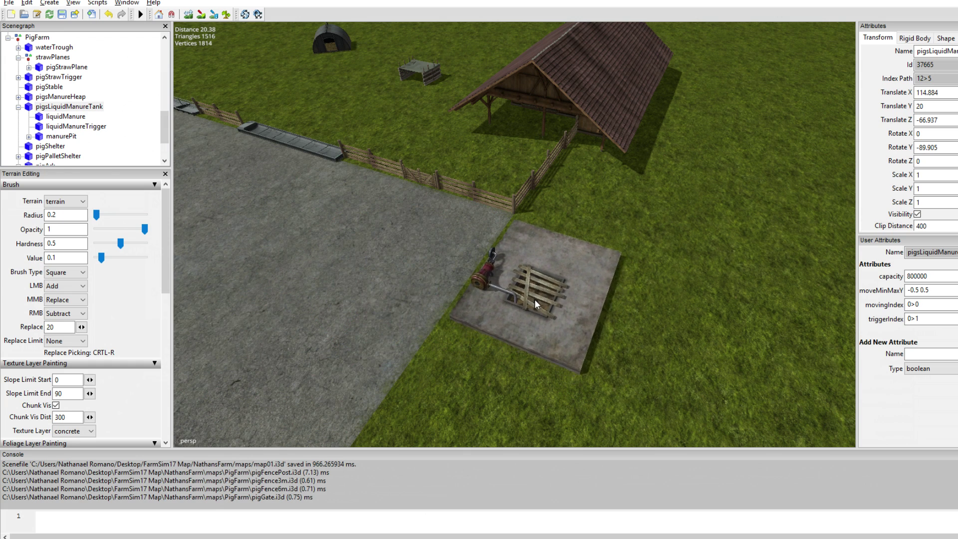
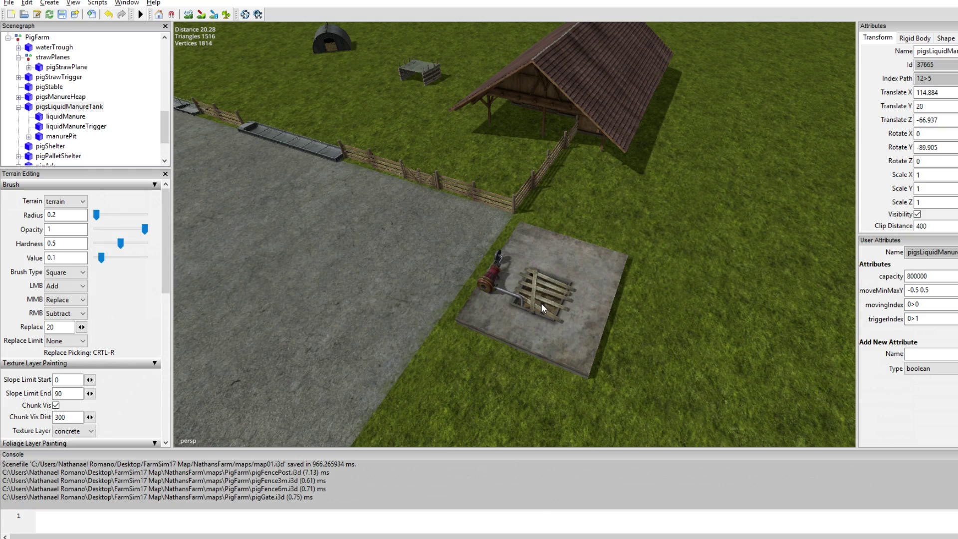
left_click(541, 304)
left_click_drag(375, 291, 420, 304, "alt")
middle_click_drag(420, 303, 525, 306, "alt")
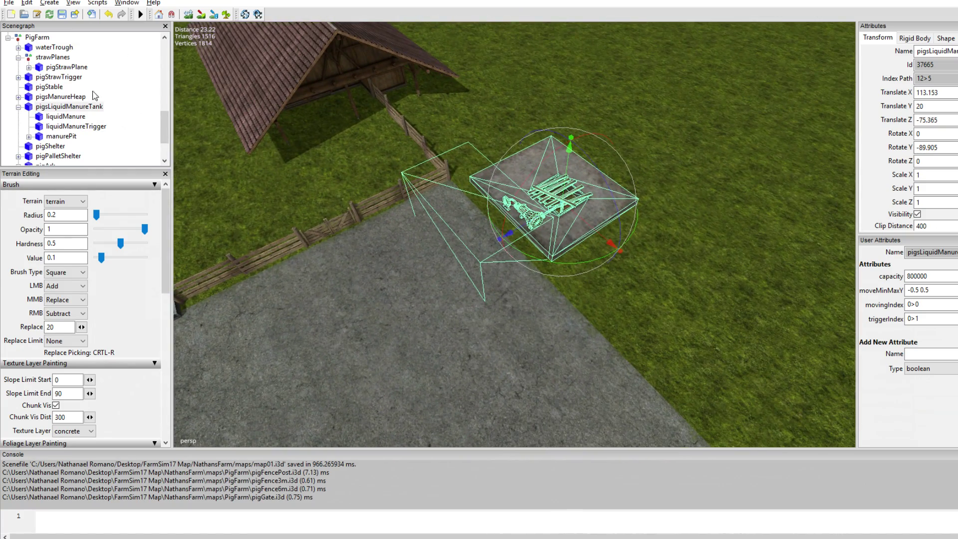
Bring pigsManureHeap beside the concrete near the manure tank, at about X 116, Y 20, Z -63.4, rotated -180, -0.1, 180 degrees.
left_click(18, 106)
left_click(18, 96)
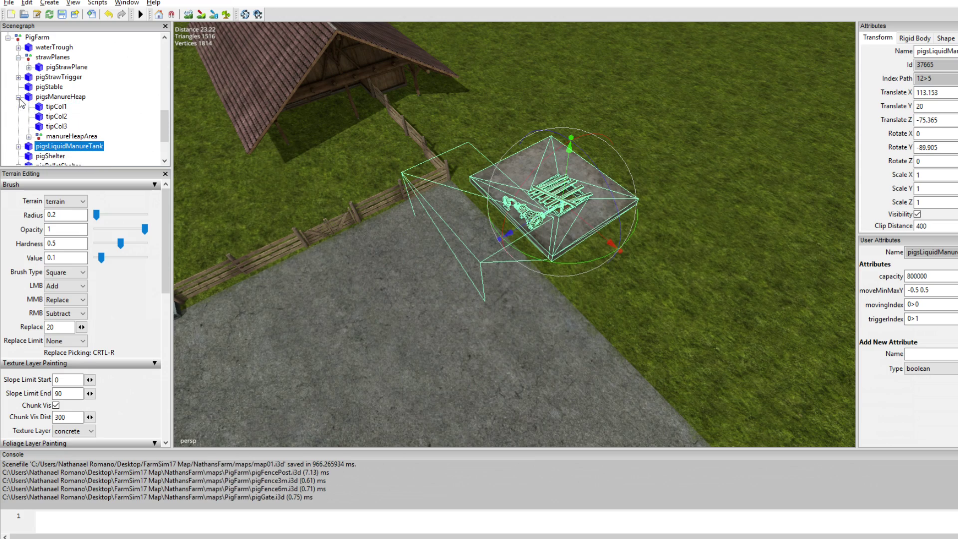
left_click(49, 97)
key("f")
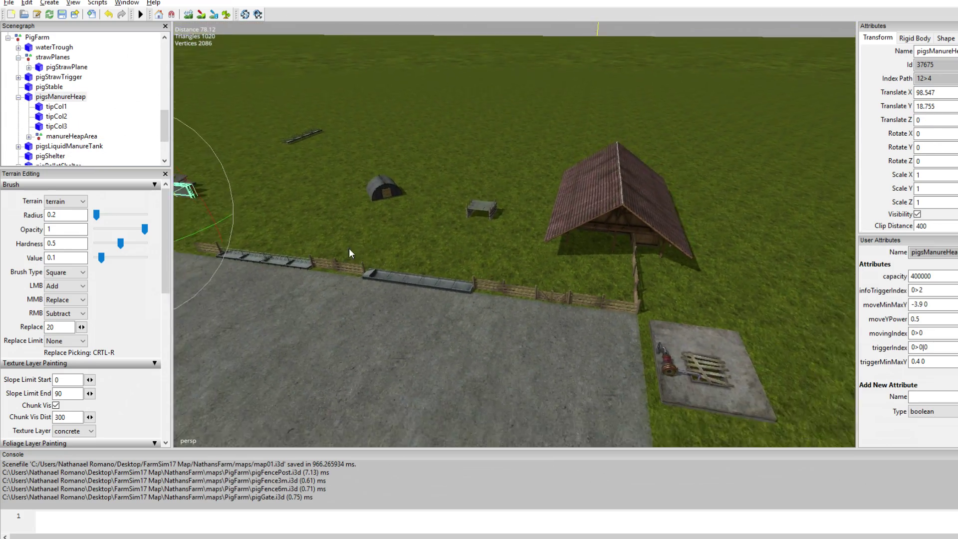
left_click_drag(349, 248, 290, 242, "alt")
key("ctrl+b")
left_click(657, 443)
left_click_drag(447, 324, 585, 370, "alt")
left_click_drag(405, 370, 349, 275)
key("ctrl+b")
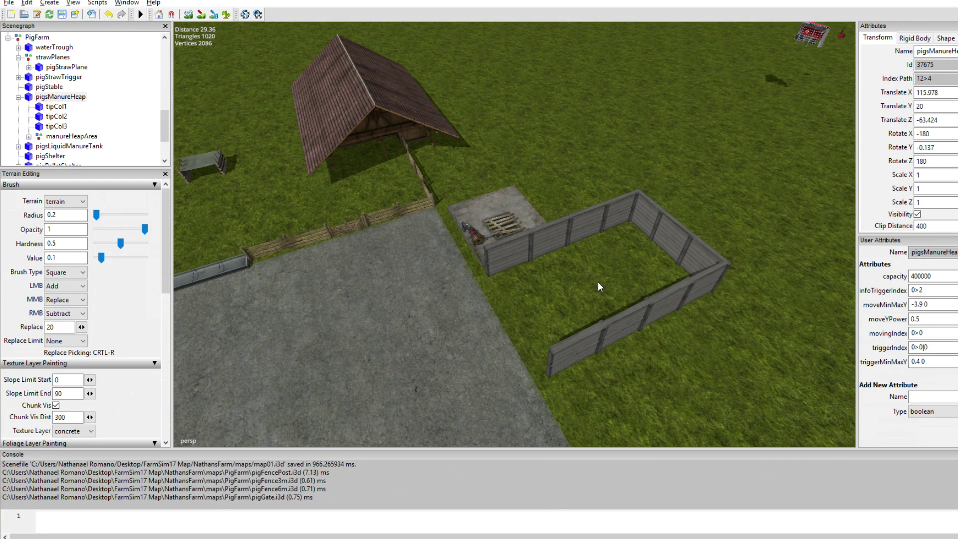
Set pigsManureHeap on the grass against the concrete edge next to the manure tank, at about X 121.8, Y 20, Z -79.2.
left_click(597, 282)
left_click_drag(598, 281, 462, 327, "alt")
scroll(462, 327, "down", 1)
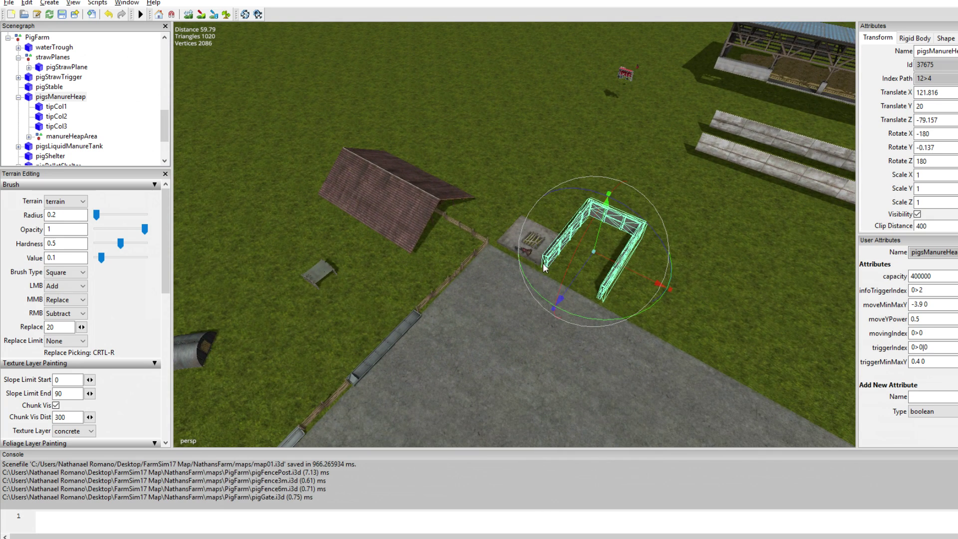
scroll(591, 348, "up", 1)
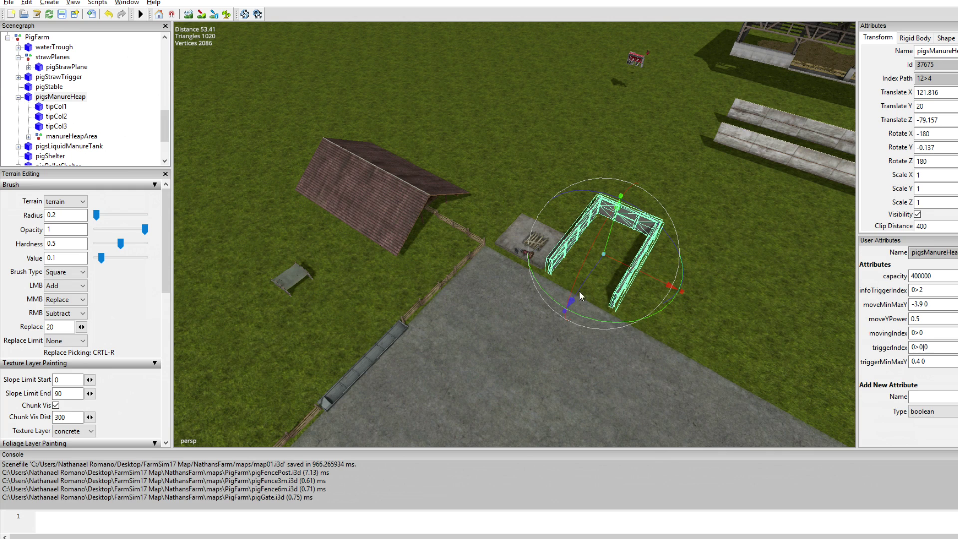
right_click_drag(571, 339, 501, 353, "alt")
left_click_drag(501, 353, 197, 316, "alt")
left_click_drag(324, 218, 655, 302, "alt")
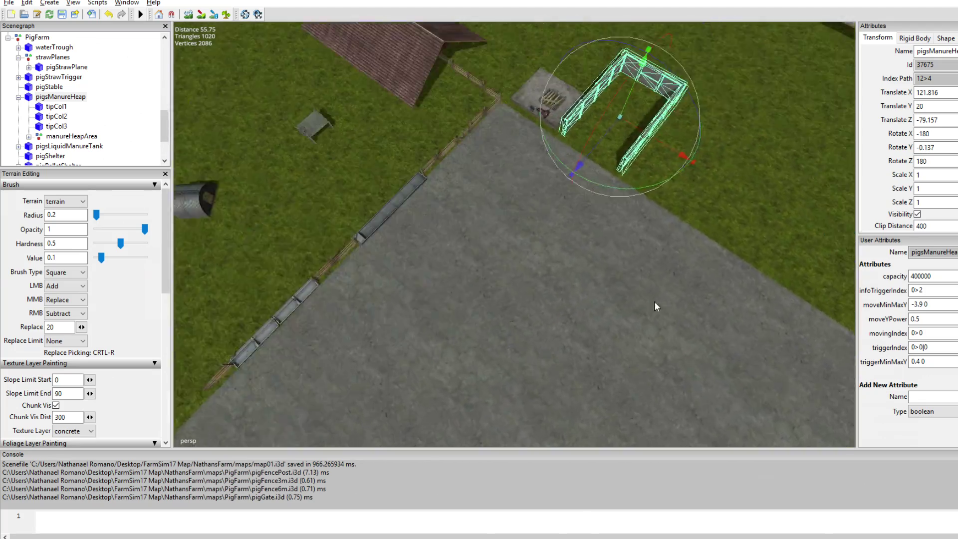
Collapse pigsManureHeap and move pigShelter along Z to about -26, into the pig yard beside pigArk.
left_click(19, 96)
left_click(50, 116)
right_click_drag(480, 276, 593, 264, "alt")
key("f")
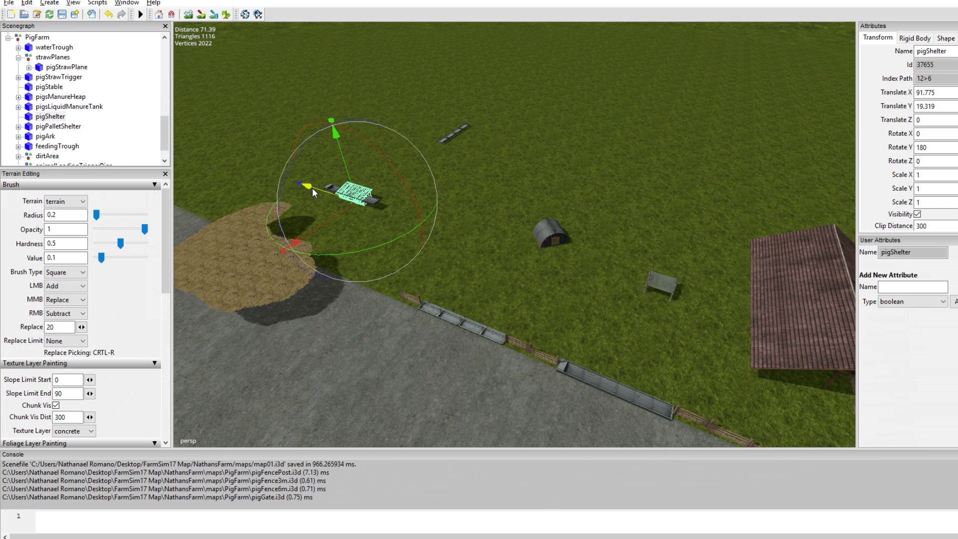
left_click_drag(312, 188, 468, 286)
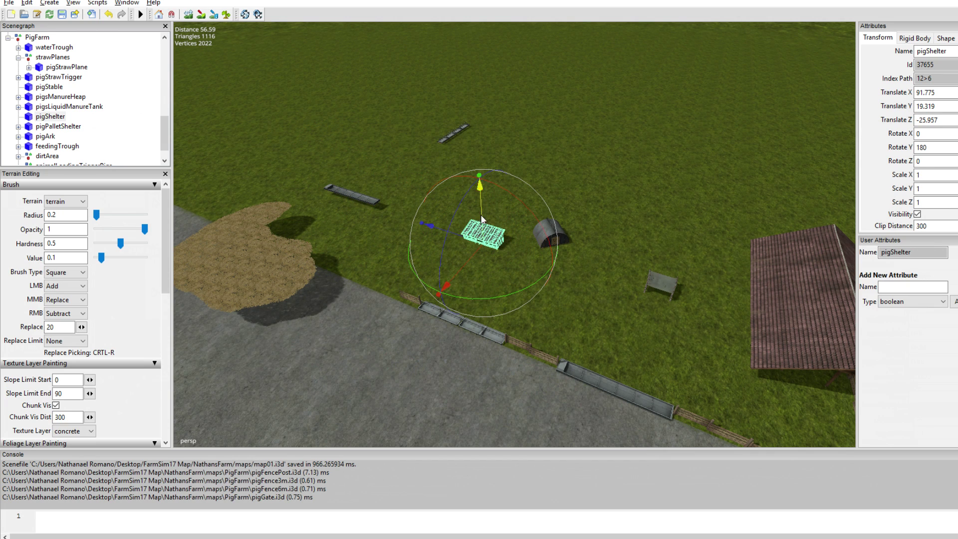
Duplicate the pigFence6m by pigStable and move the copy to the trough line's open end, at about X 27.7, Z 23.9.
scroll(394, 309, "up", 3)
left_click_drag(393, 309, 519, 305, "alt")
left_click(806, 252)
key("ctrl+d")
left_click_drag(751, 249, 303, 308)
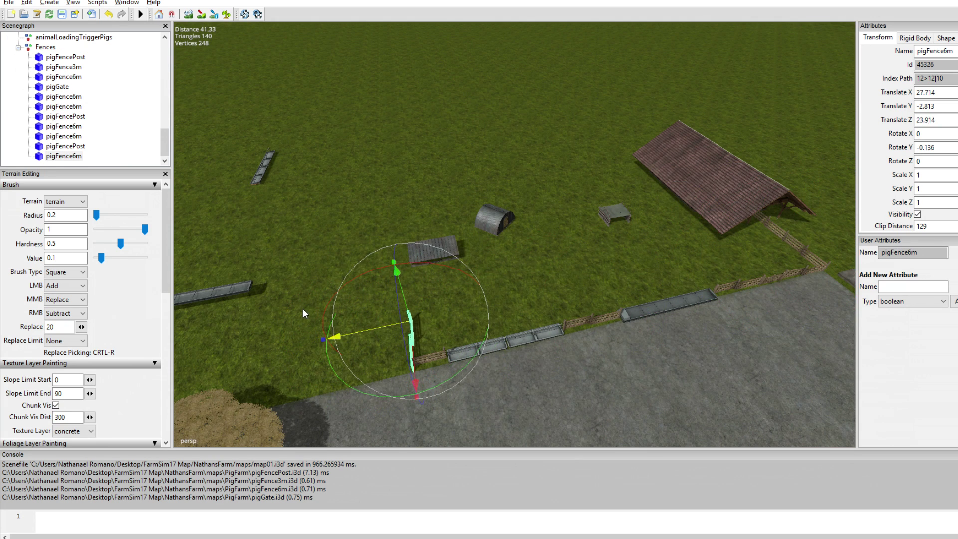
Duplicate the pigFencePost between the two troughs and move the copy along Z to about 24.3, at the new fence corner.
left_click(621, 308)
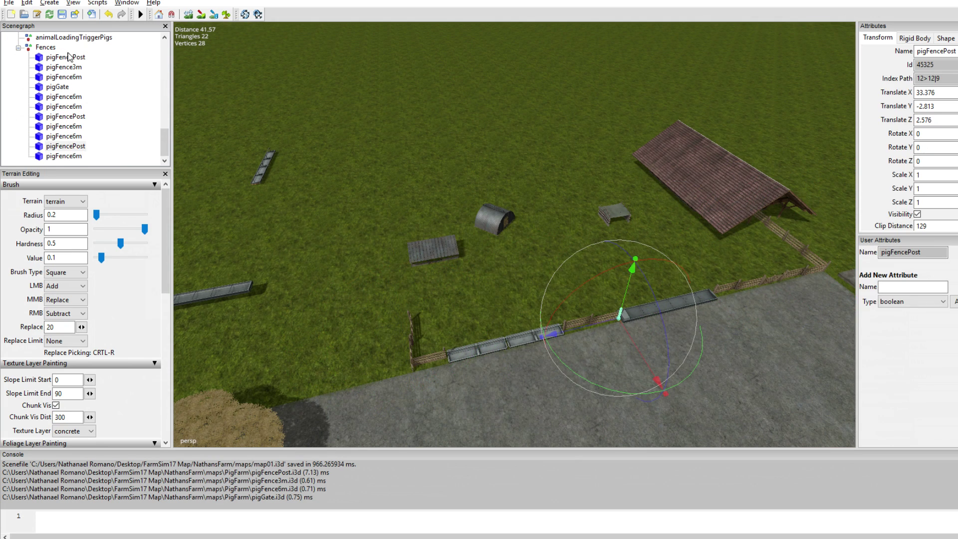
left_click(47, 46)
left_click(626, 320)
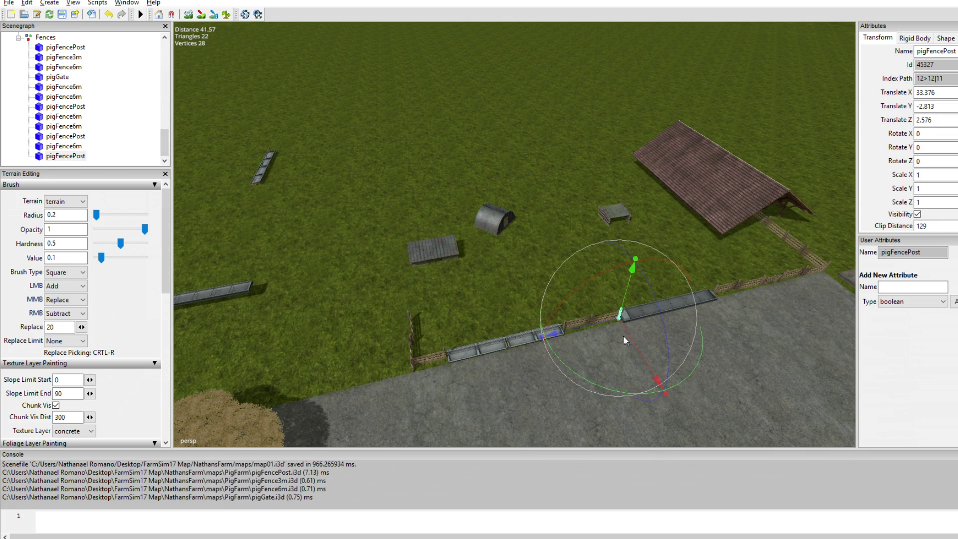
left_click_drag(585, 328, 340, 357)
scroll(502, 349, "up", 2)
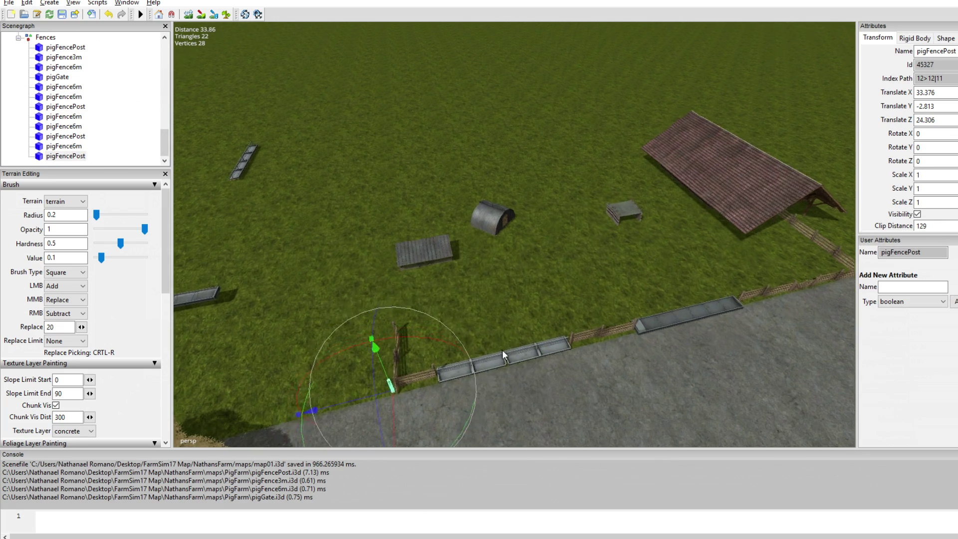
Place pigShelter against the free end of the new side fence, rotated about 88.8 degrees in Y, and deselect it.
middle_click_drag(501, 350, 589, 260)
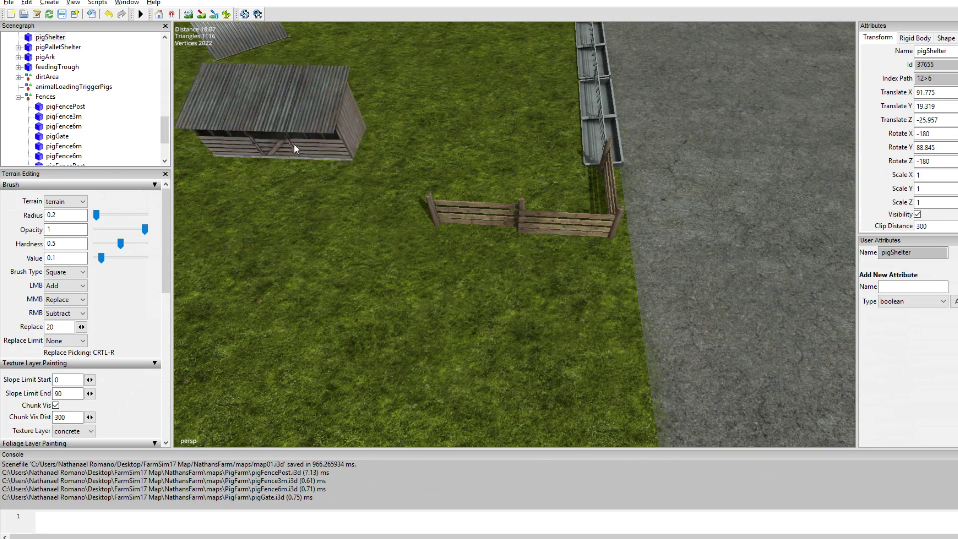
left_click_drag(295, 144, 356, 211)
left_click(356, 211)
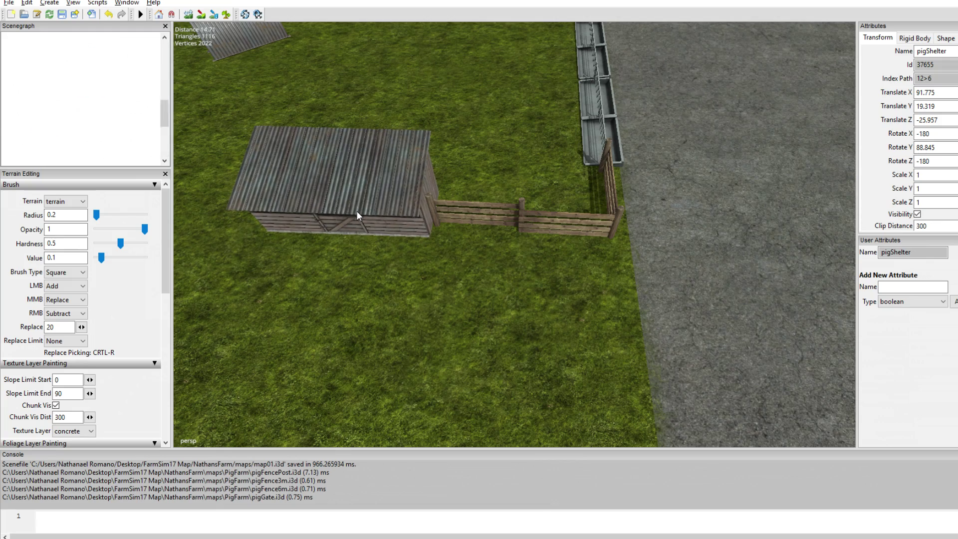
left_click(556, 303)
Examine the pig yard layout from several sides and compare it with the finished fenced yard by the red barn.
scroll(616, 276, "down", 5)
left_click_drag(577, 285, 509, 262, "alt")
scroll(479, 244, "down", 5)
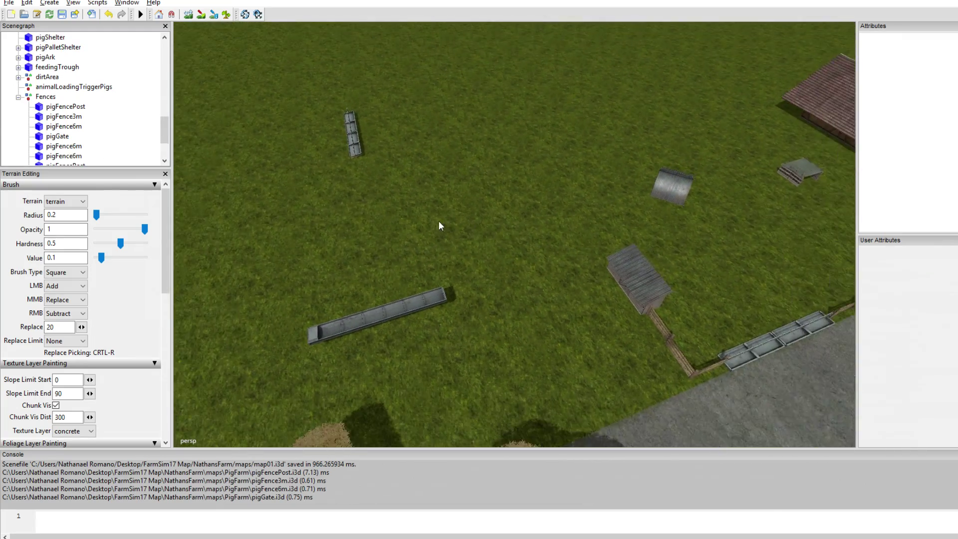
middle_click_drag(713, 259, 481, 219, "alt")
right_click_drag(481, 220, 380, 225, "alt")
left_click_drag(380, 225, 607, 256, "alt")
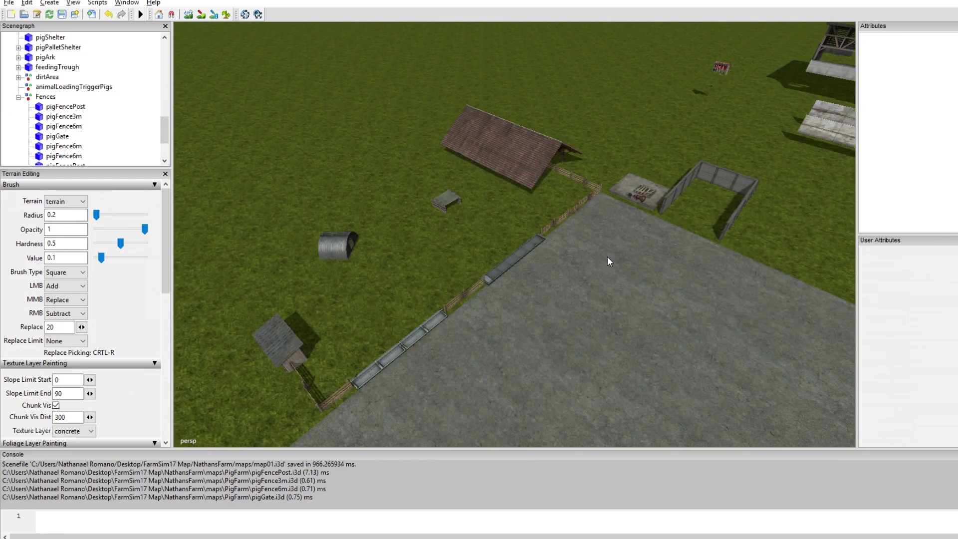
right_click_drag(607, 257, 368, 284, "alt")
scroll(546, 313, "down", 5)
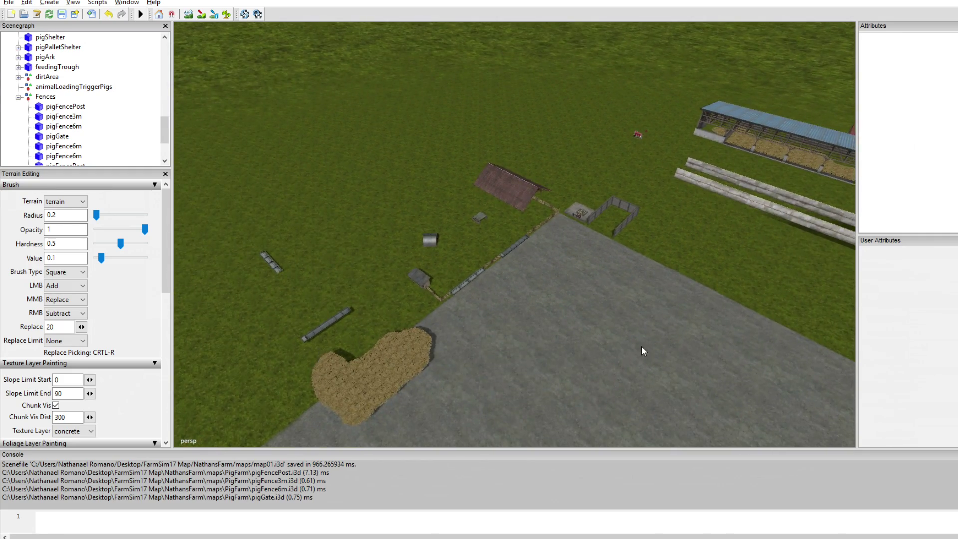
left_click_drag(641, 345, 223, 345, "alt")
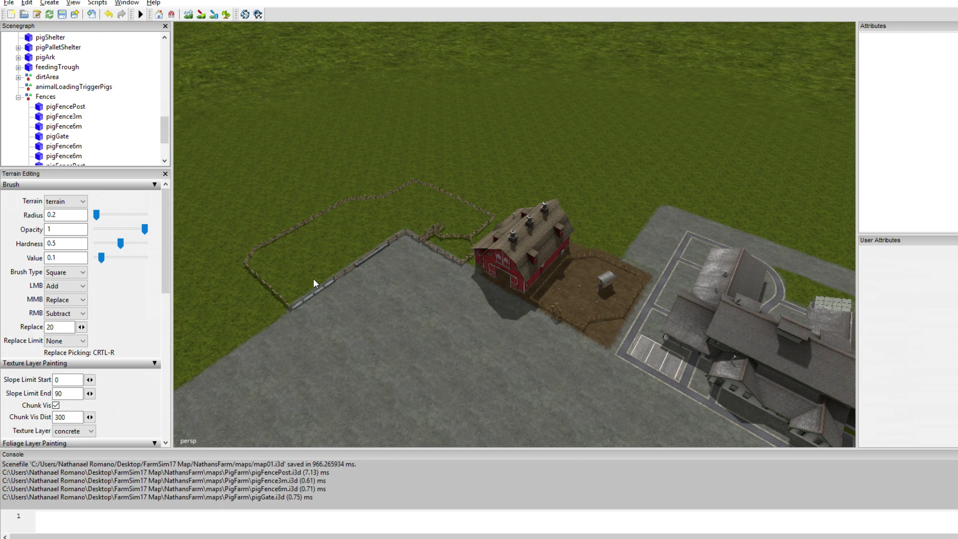
left_click_drag(419, 324, 803, 337, "alt")
left_click_drag(650, 323, 575, 304, "alt")
left_click_drag(585, 308, 720, 305, "alt")
right_click_drag(721, 309, 614, 307)
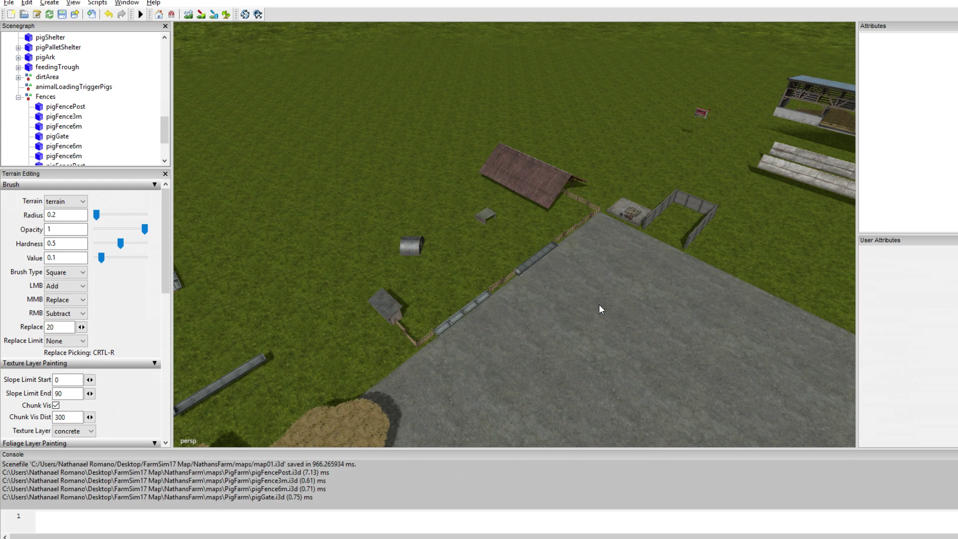
right_click_drag(598, 304, 635, 289)
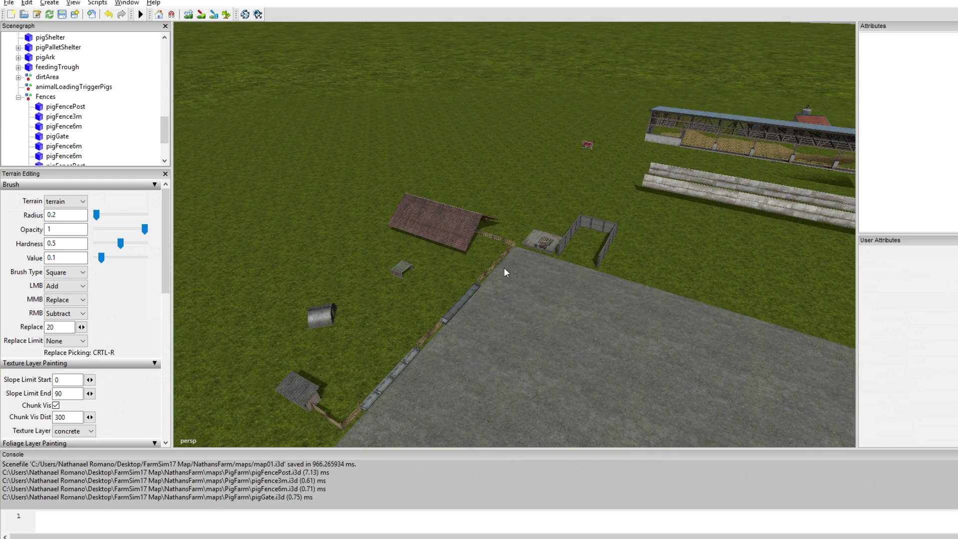
right_click_drag(553, 307, 726, 329)
left_click_drag(726, 325, 663, 353, "alt")
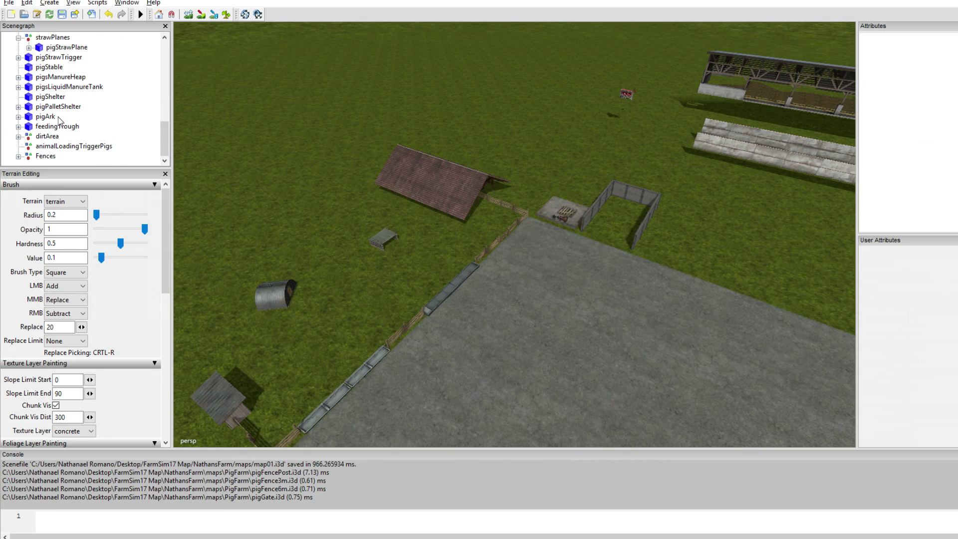
Move dirtArea into the pig yard behind the troughs, at about X 91.2, Y 14.5, Z -42.4.
left_click(48, 136)
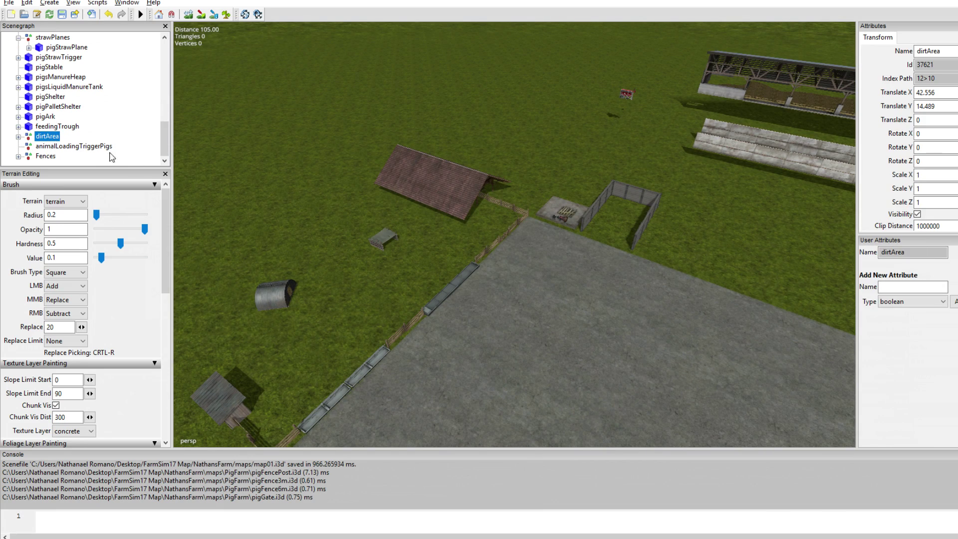
key("f")
right_click_drag(350, 243, 435, 209)
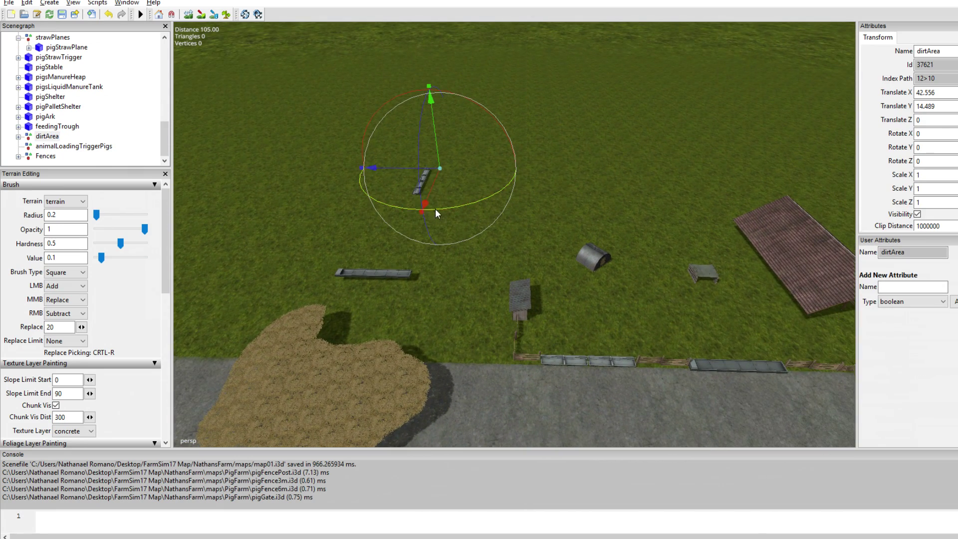
left_click_drag(430, 195, 319, 436)
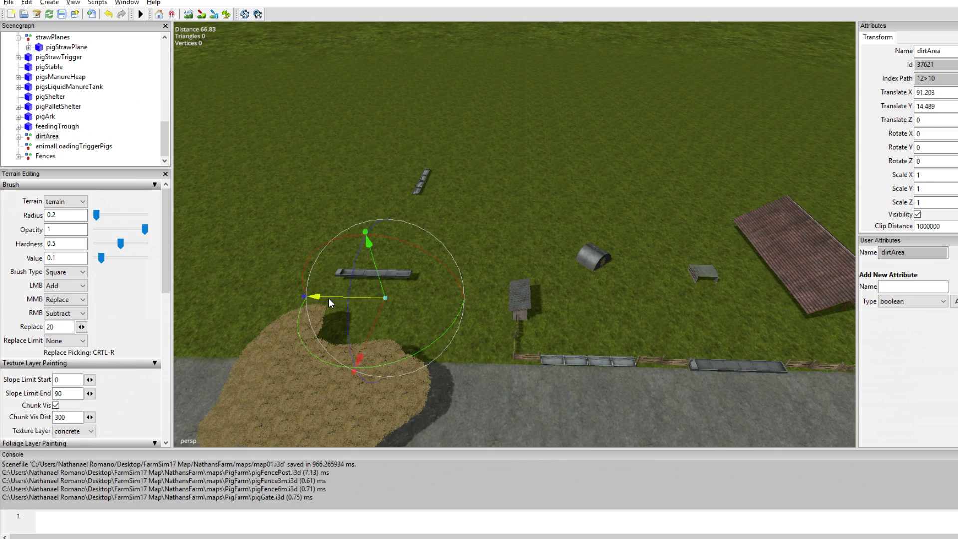
left_click_drag(329, 298, 619, 342)
scroll(531, 363, "up", 1)
right_click_drag(532, 363, 662, 367, "alt")
left_click_drag(662, 367, 642, 385, "alt")
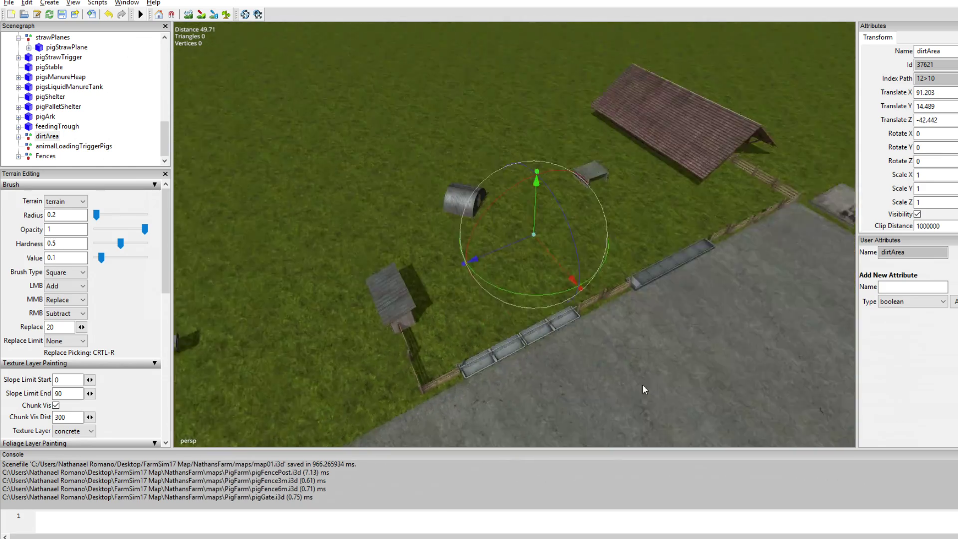
middle_click_drag(642, 385, 560, 359, "alt")
right_click_drag(560, 359, 679, 304, "alt")
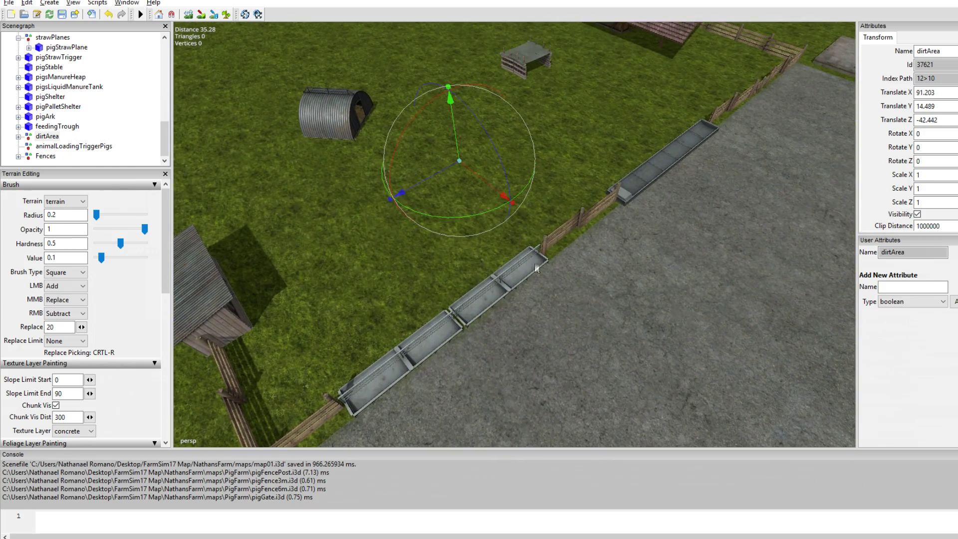
Expand dirtArea and check where its start, width and height markers lie in the pig yard.
left_click(20, 137)
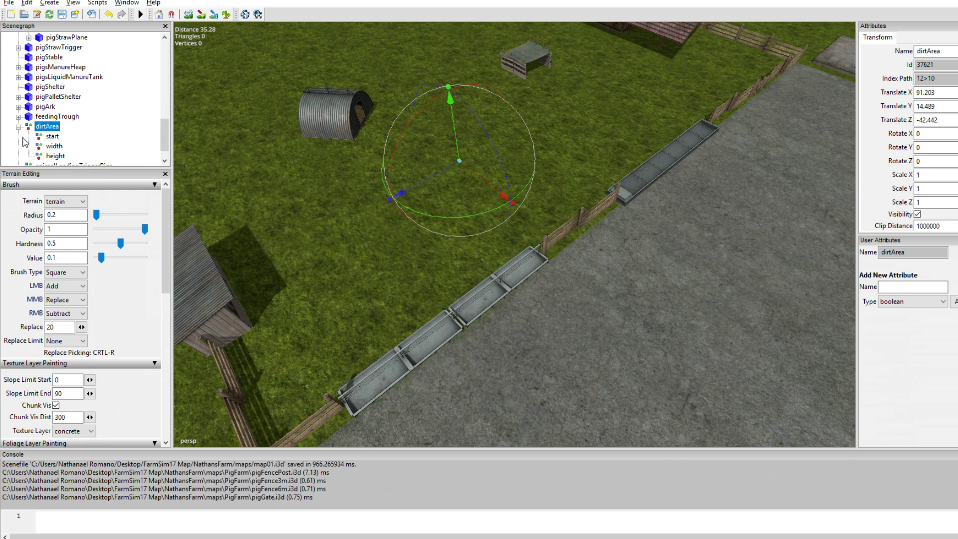
left_click(52, 136)
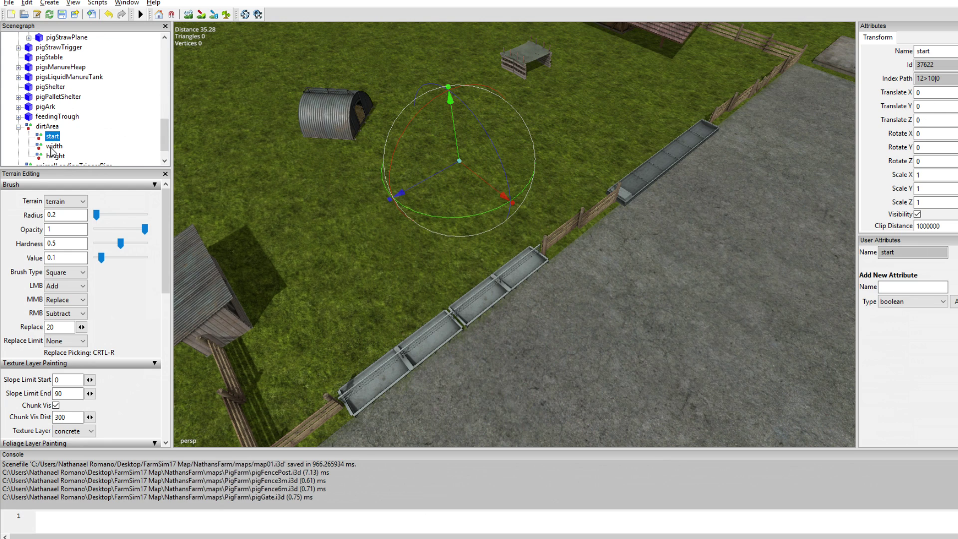
left_click(53, 146)
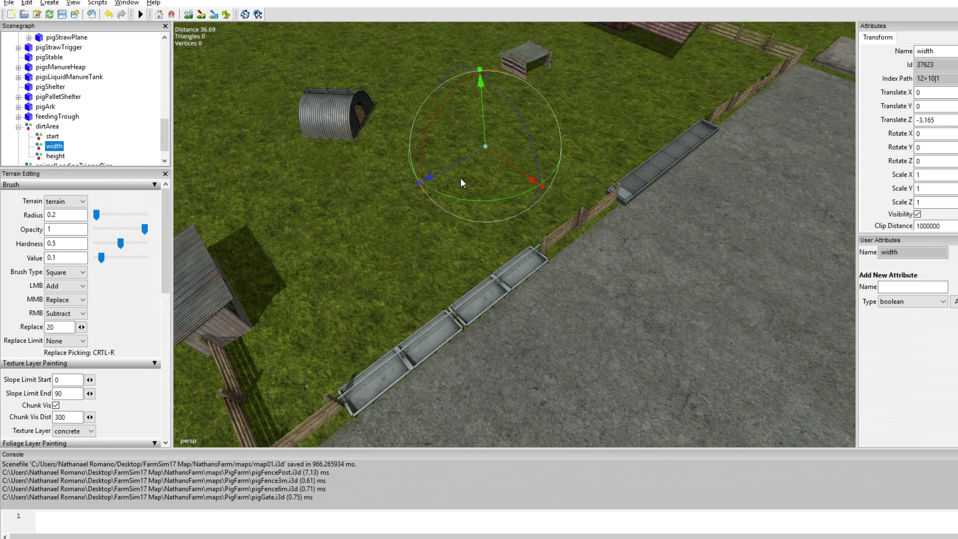
left_click(55, 157)
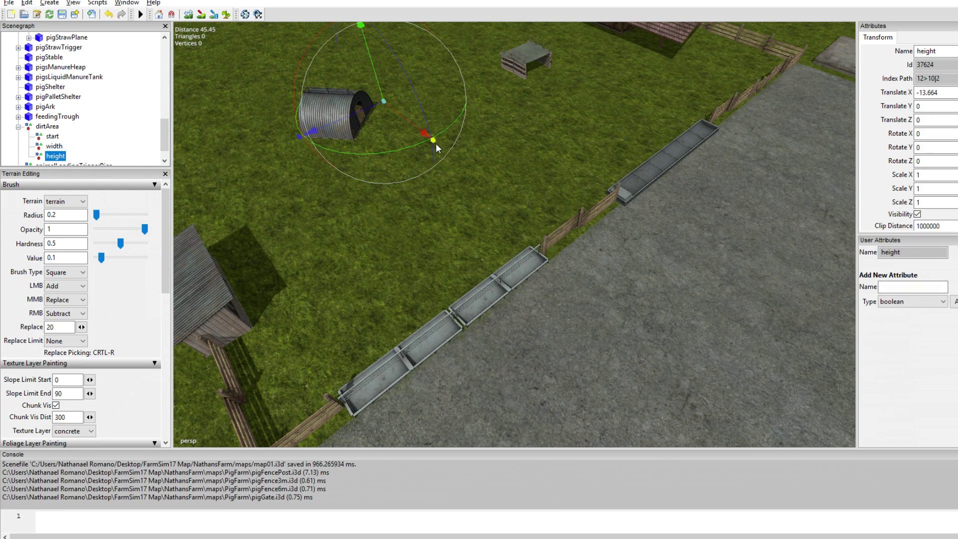
left_click(54, 147)
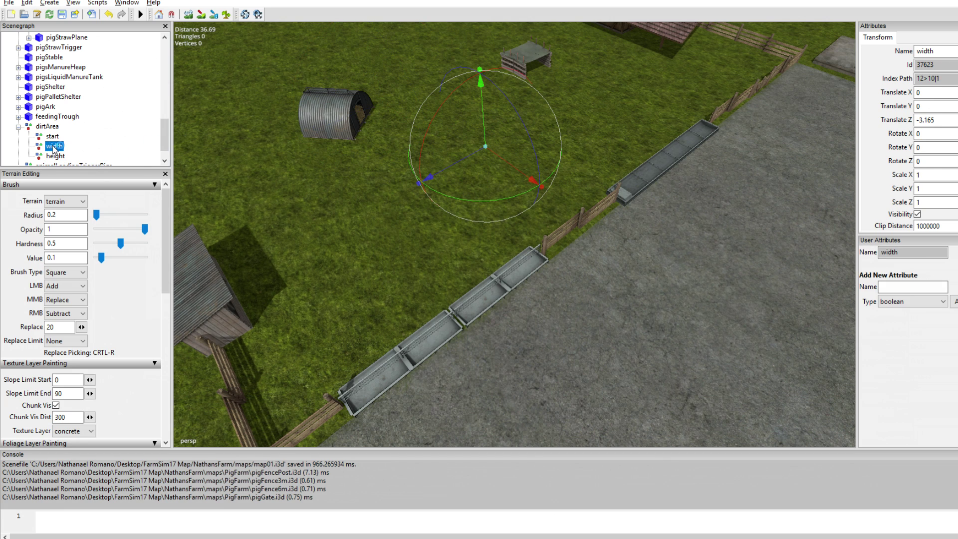
left_click(55, 157)
left_click(47, 126)
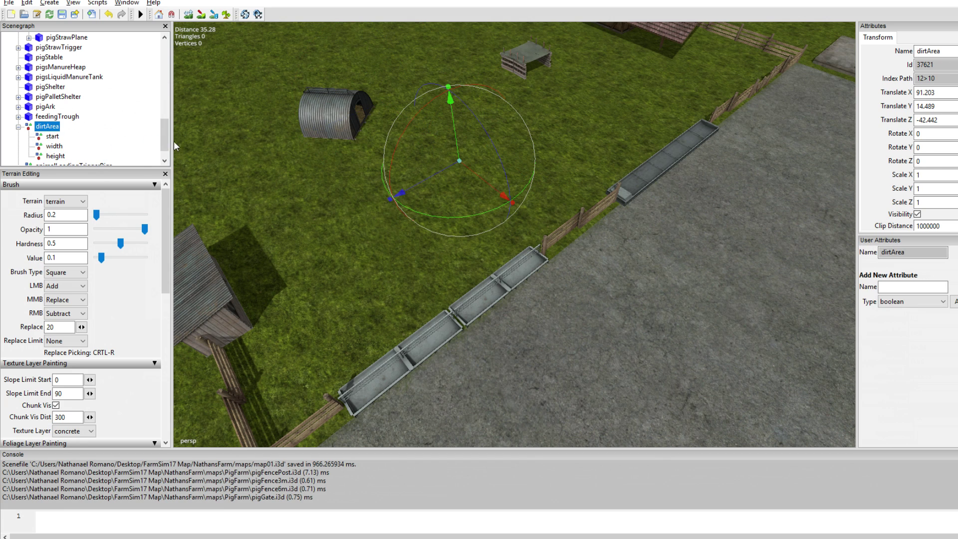
Rotate dirtArea to about -89.9 degrees in Y and check where its start, width and height markers fall.
left_click_drag(480, 214, 339, 185)
left_click(53, 136)
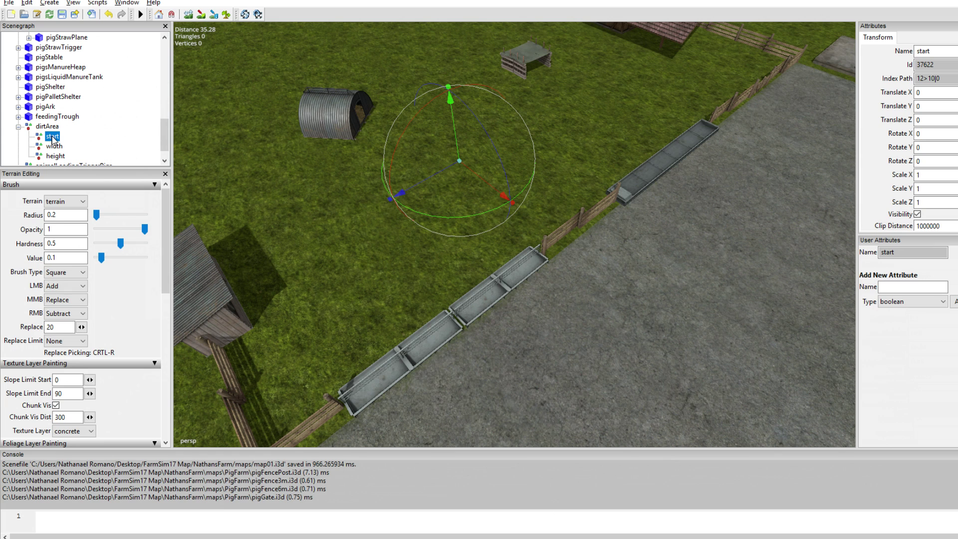
left_click(52, 146)
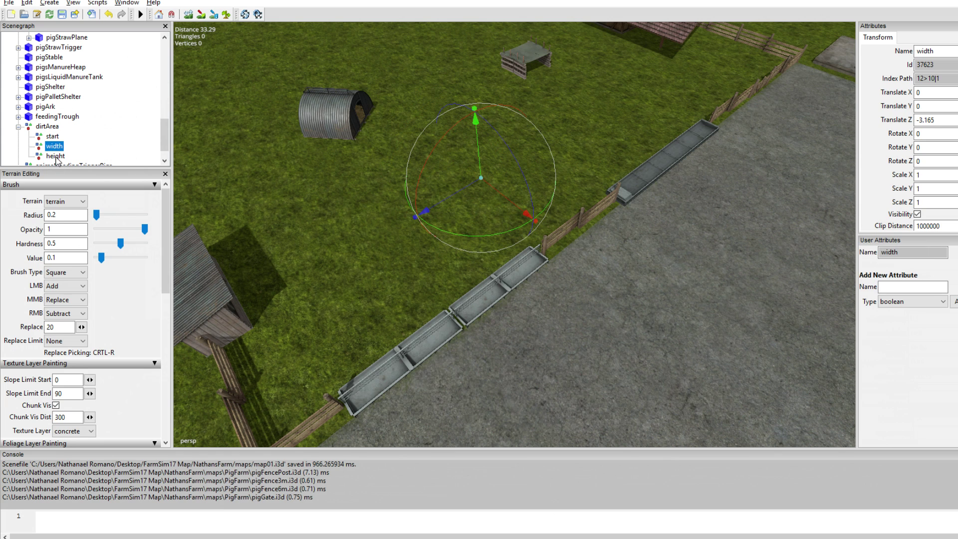
left_click(56, 157)
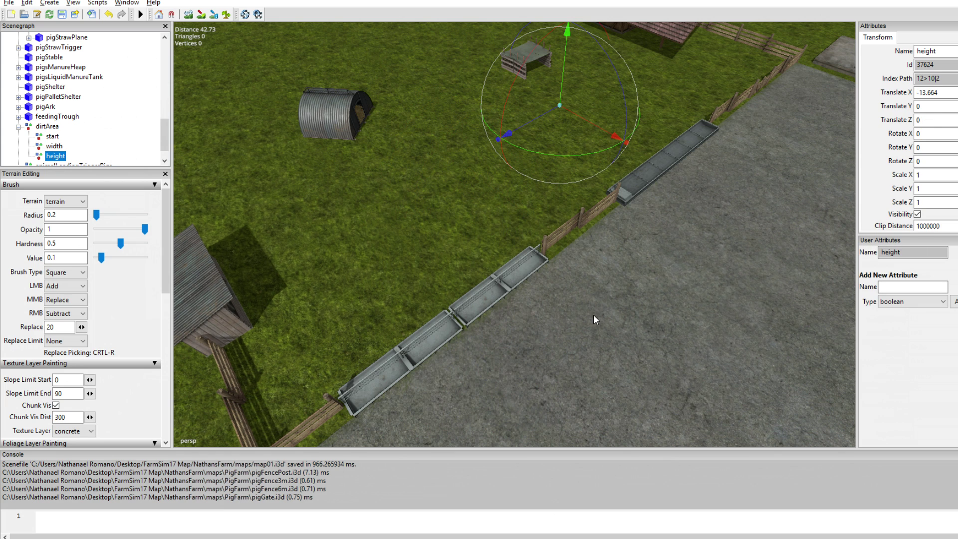
Move dirtArea onto the concrete beside the front fence and trough end, at about X 107.7, Y 20.2, Z -25.6.
mouse_move(594, 315)
left_mouse_down("alt")
mouse_move(604, 308)
mouse_move(607, 318)
left_mouse_up("alt")
middle_click_drag(607, 318, 614, 249, "alt")
left_click(48, 127)
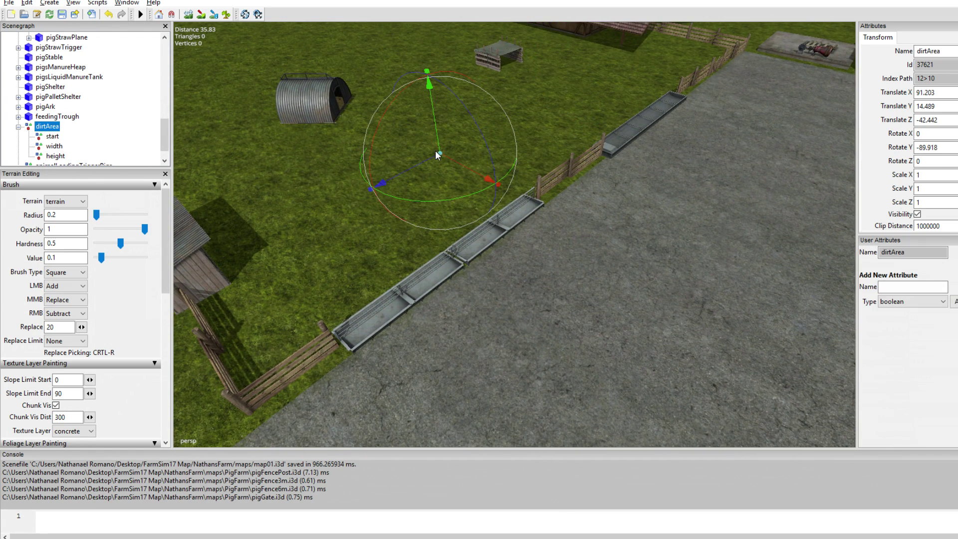
left_click(451, 298)
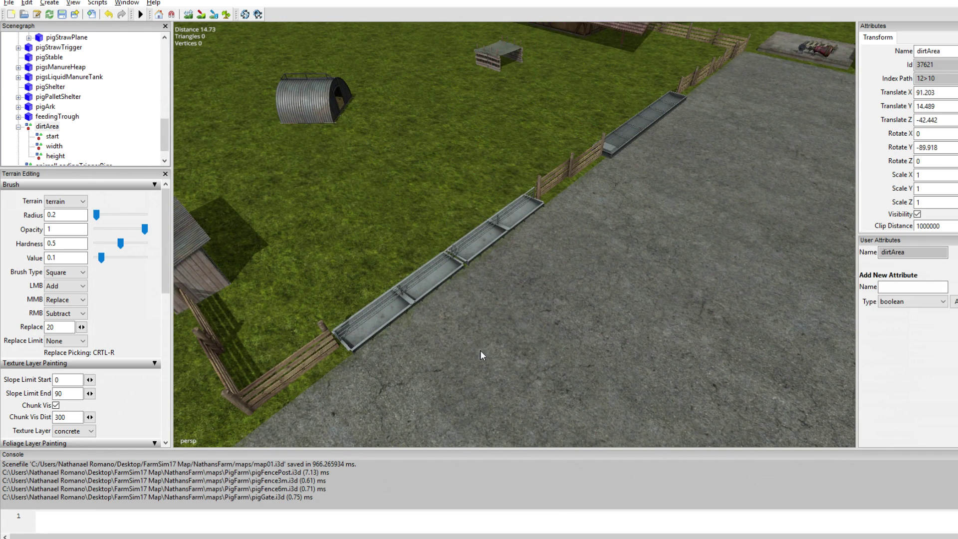
key("ctrl+b")
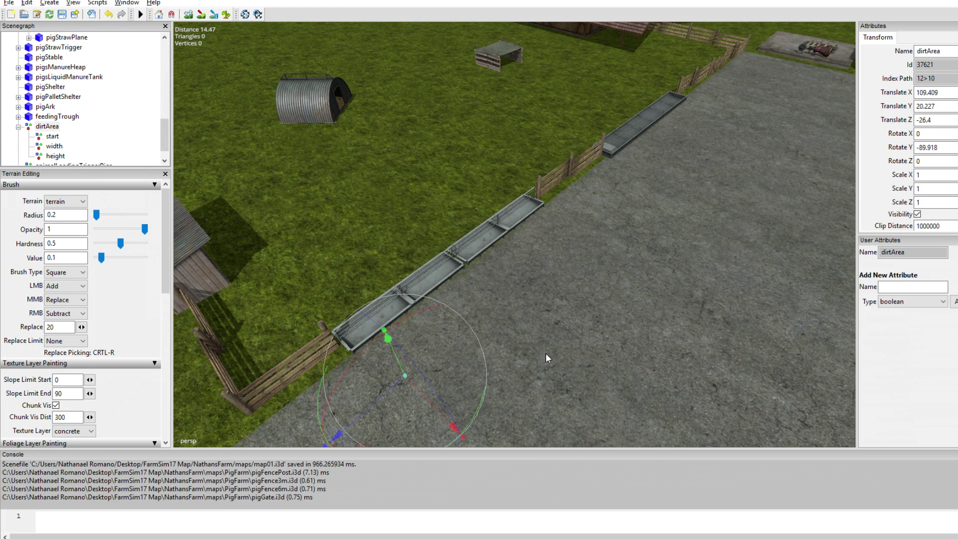
middle_click_drag(555, 339, 589, 304, "alt")
key("ctrl+b")
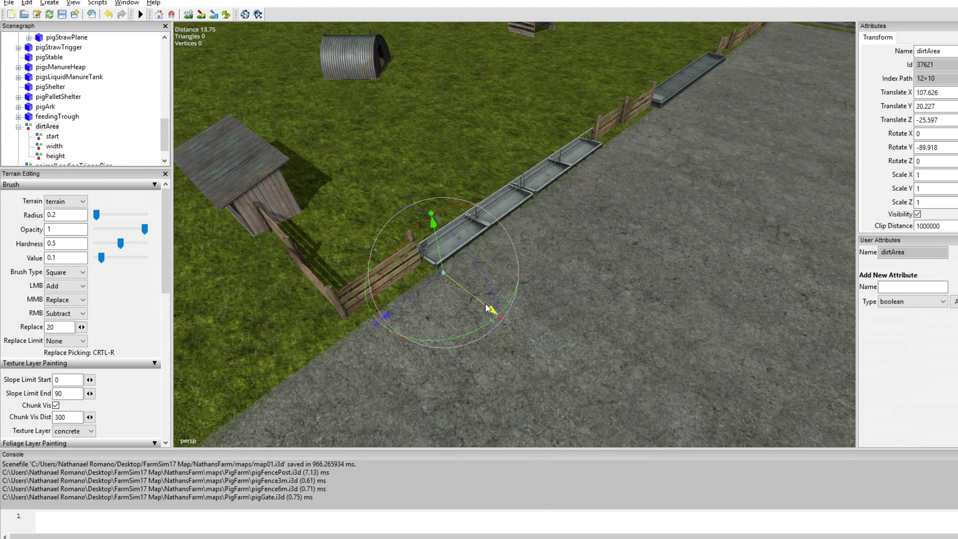
left_click_drag(486, 308, 488, 309)
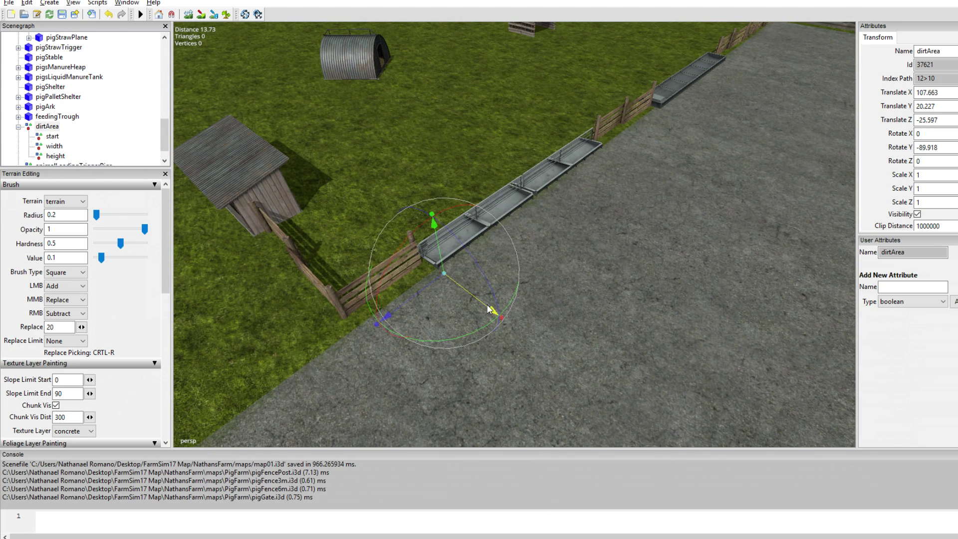
Check dirtArea's width and height markers along the troughs, shift it along Z to about -24.8, and deselect it.
left_click(54, 138)
left_click(56, 146)
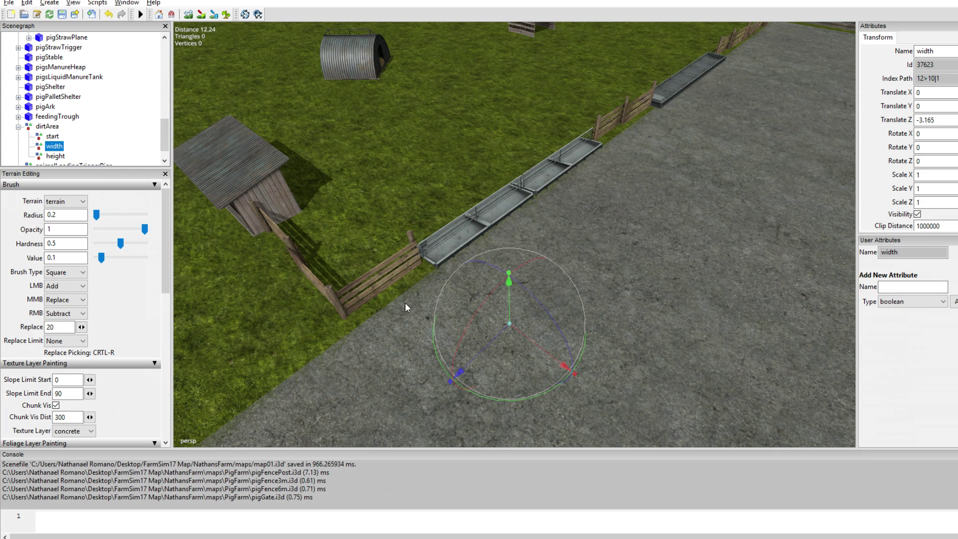
left_click(53, 157)
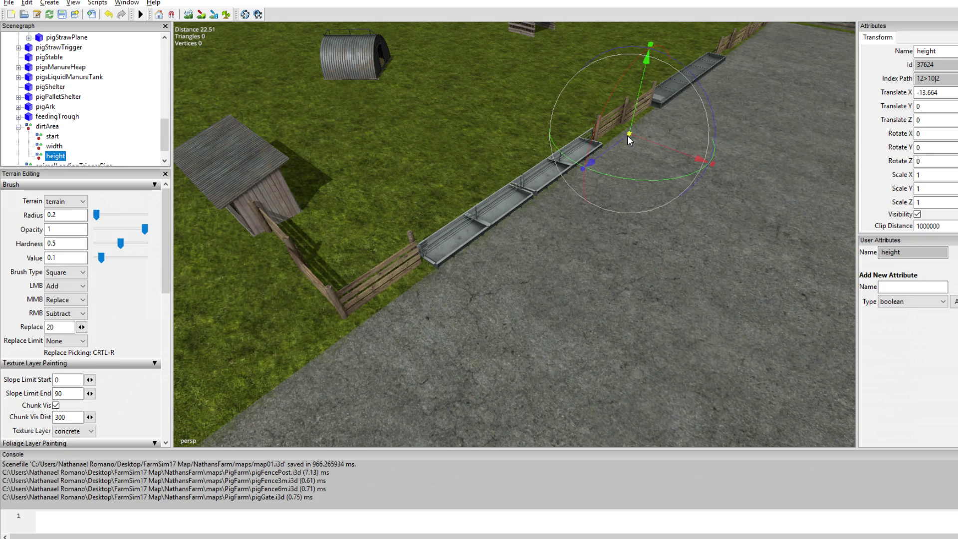
scroll(673, 210, "down", 3)
middle_click_drag(672, 223, 559, 292, "alt")
right_click_drag(559, 293, 593, 263, "alt")
left_click_drag(592, 263, 632, 226, "alt")
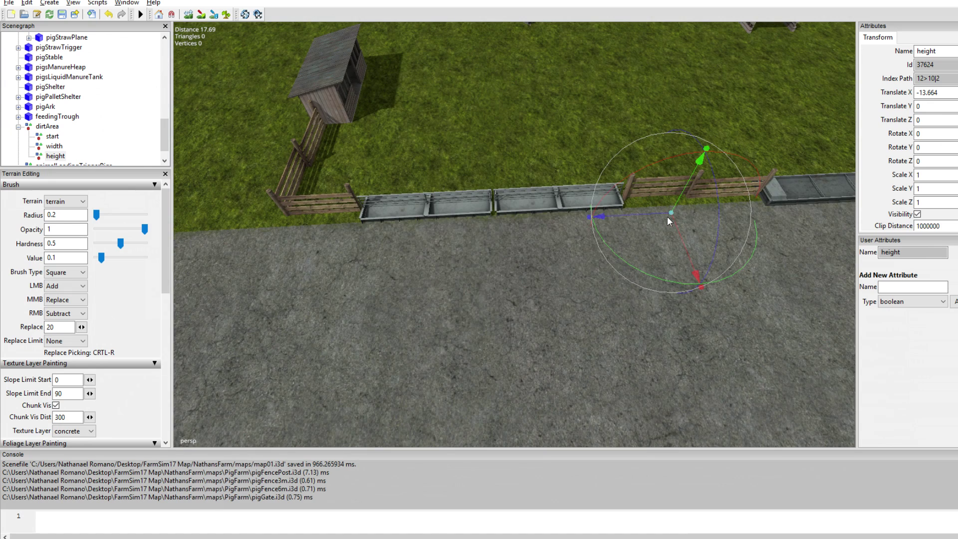
left_click(52, 128)
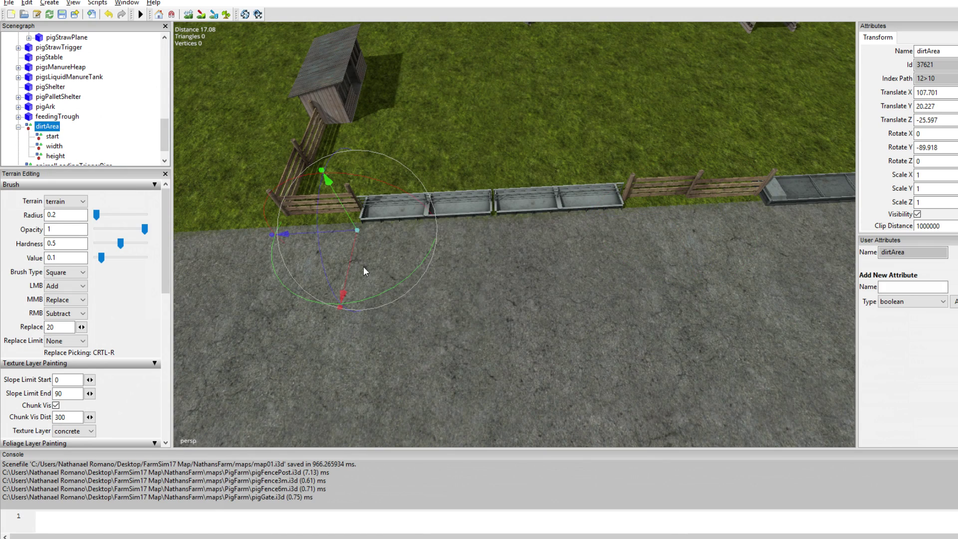
left_click_drag(300, 236, 282, 234)
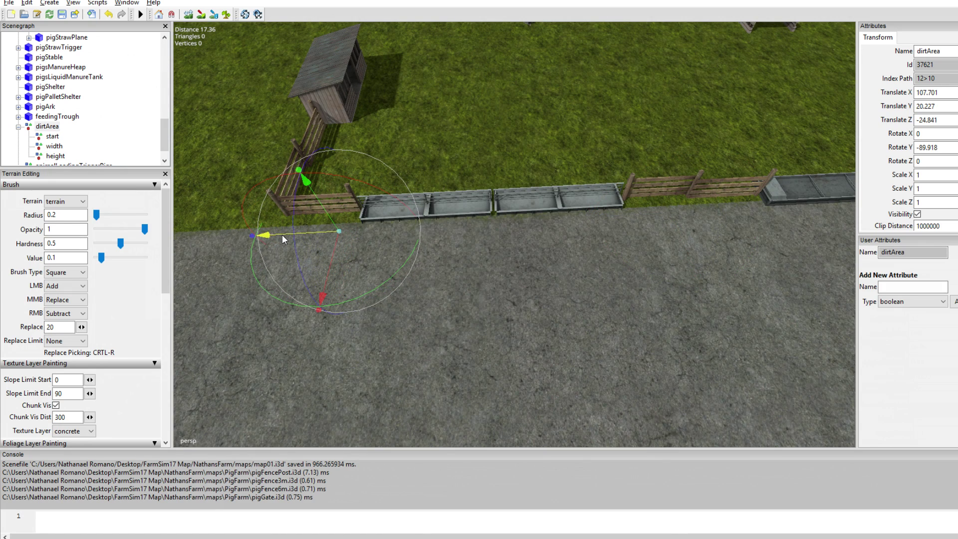
left_click(581, 332)
Collapse dirtArea and move animalLoadingTriggerPigs onto the concrete in front of the gate, at about X 110.5, Y 20, Z -62.5.
right_click_drag(581, 332, 344, 322, "alt")
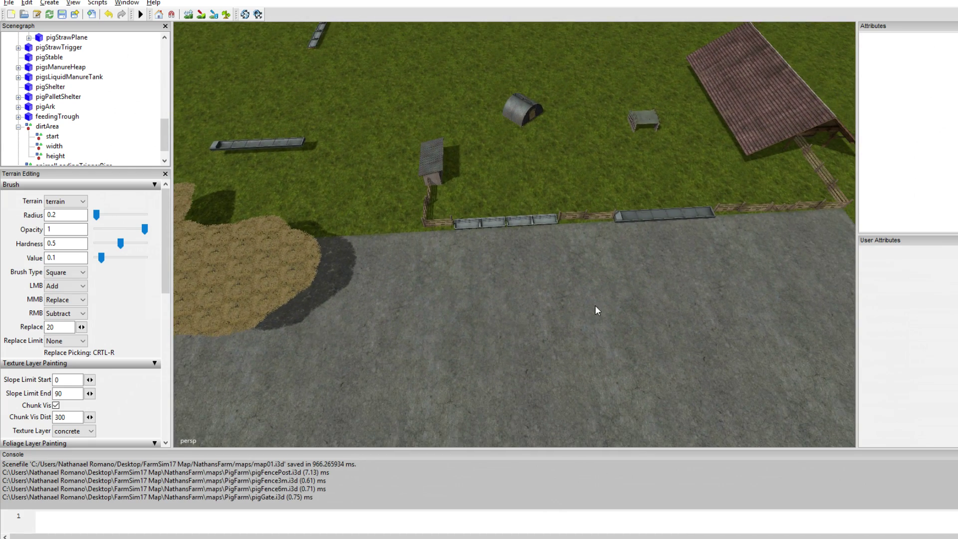
left_click_drag(595, 304, 638, 319, "alt")
left_click(18, 129)
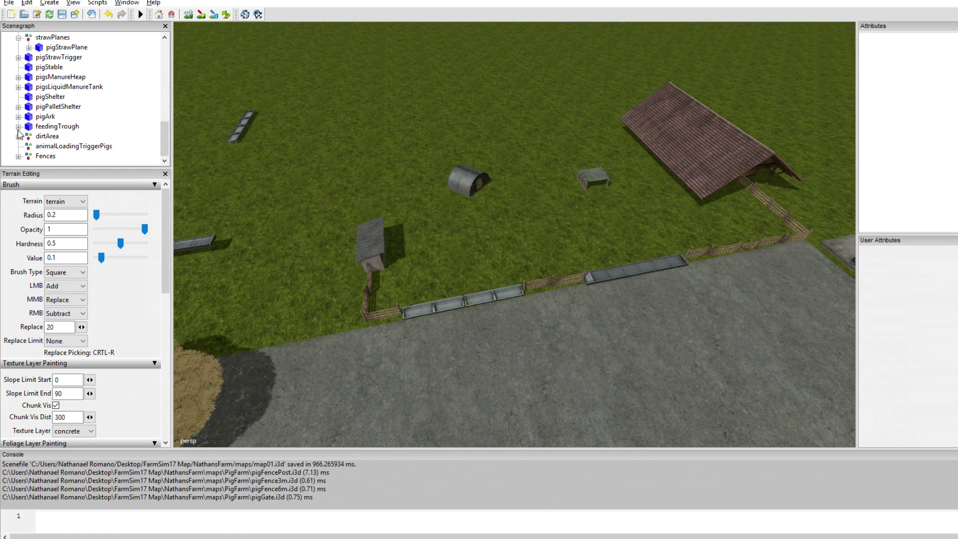
left_click(62, 146)
left_click_drag(556, 335, 636, 313, "alt")
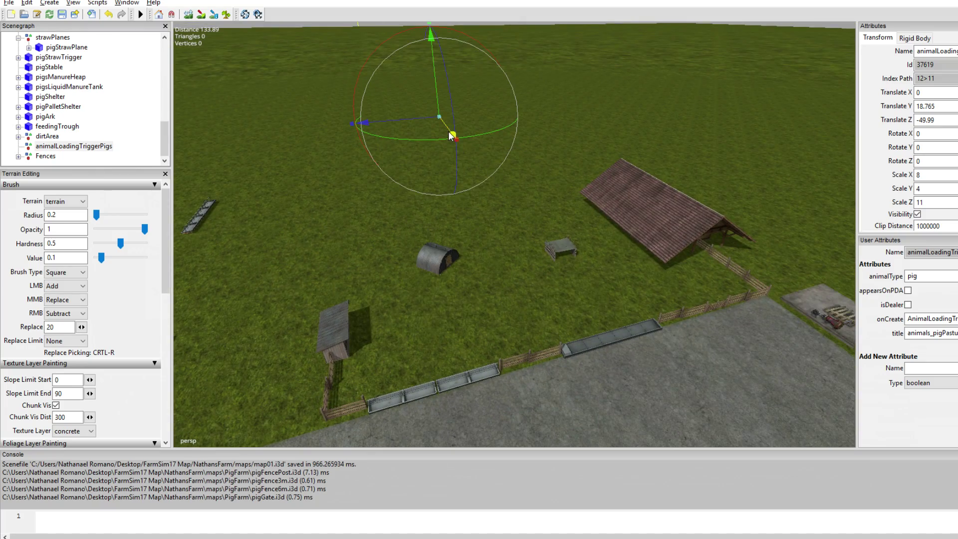
left_click_drag(450, 136, 602, 311)
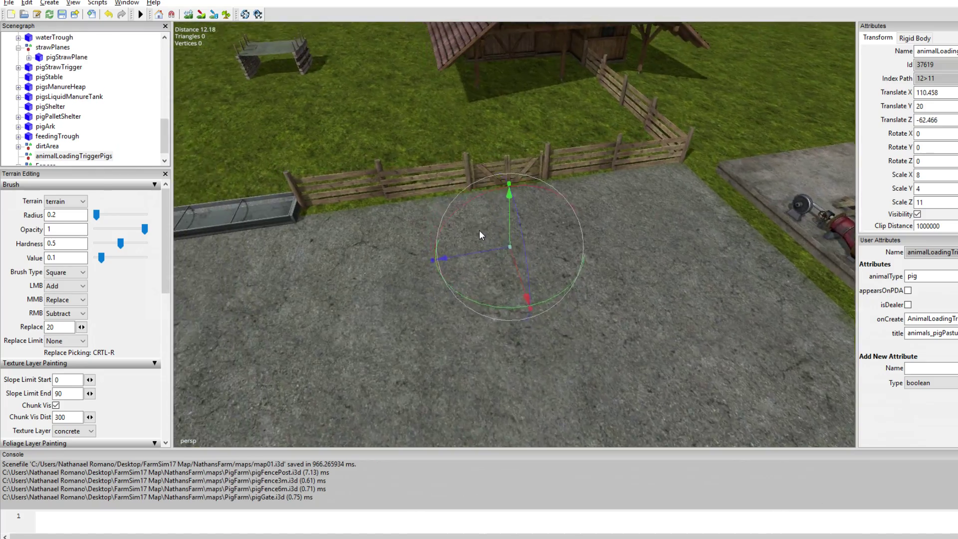
Fine-tune animalLoadingTriggerPigs in front of the gate to about X 110.7, Z -63.2, and deselect it.
right_click_drag(478, 229, 466, 299, "alt")
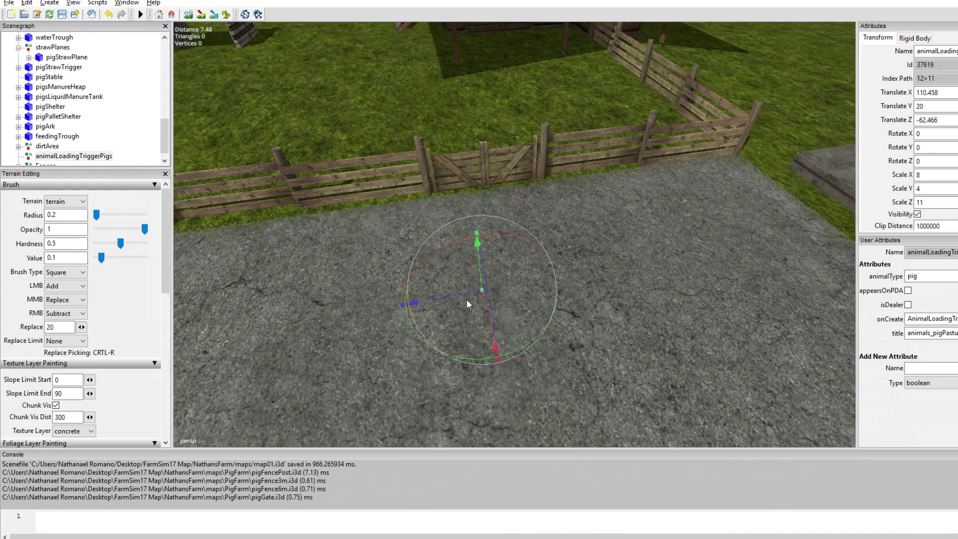
left_click_drag(439, 299, 481, 294)
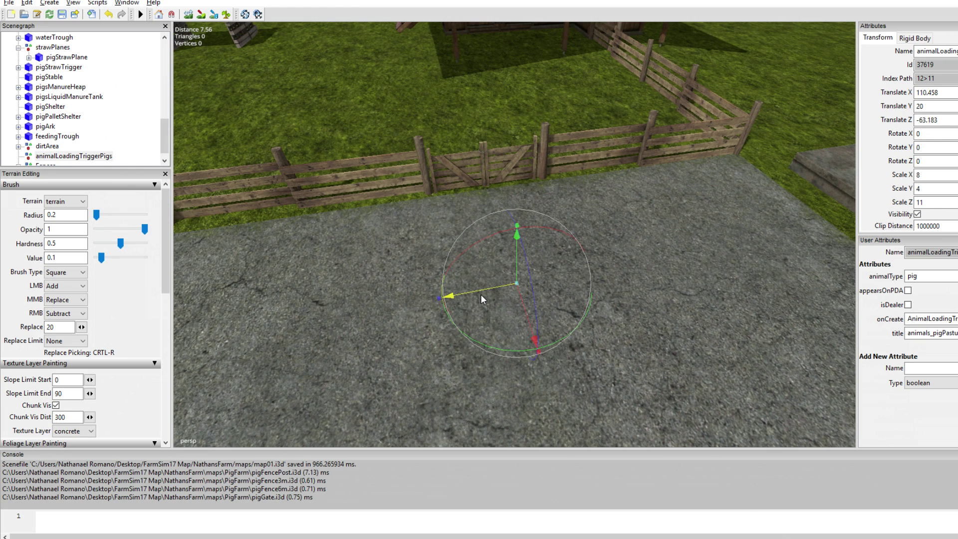
mouse_move(532, 338)
left_mouse_down()
mouse_move(513, 242)
mouse_move(539, 328)
left_mouse_up()
scroll(627, 288, "down", 5)
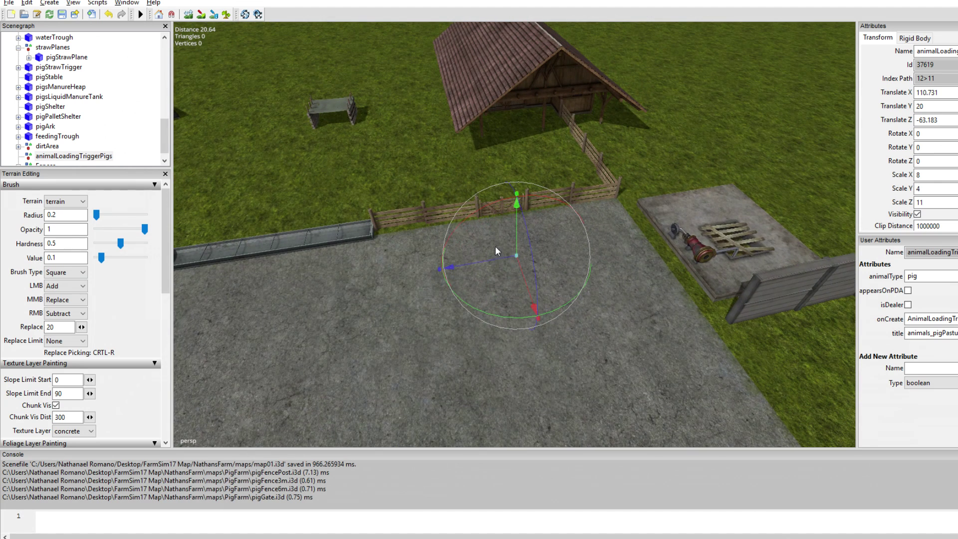
left_click_drag(525, 268, 524, 269)
left_click(594, 277)
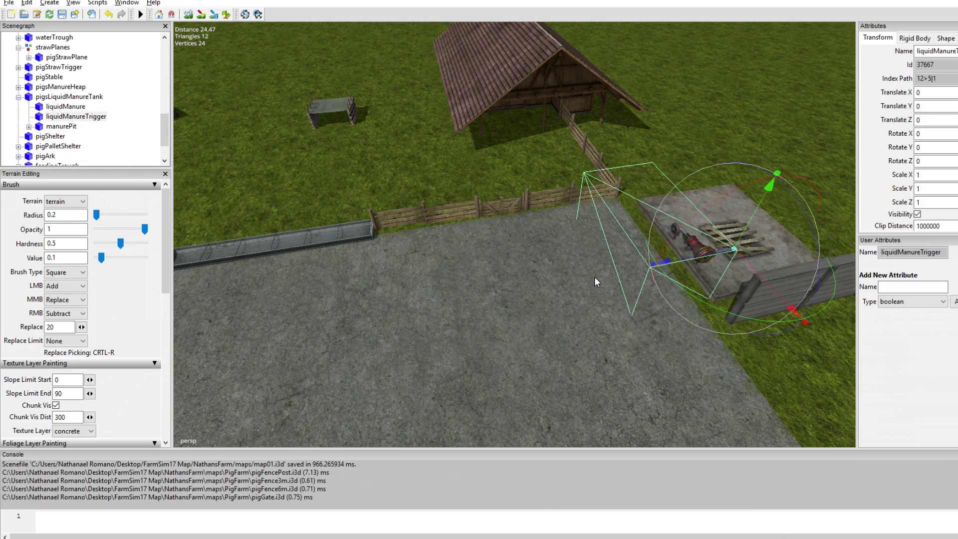
left_click(468, 274)
Move CowFarm's feedingTrough out of the pig fence line to the grass beyond the straw heap, about X -8.3, Y 20, Z -59.2.
scroll(531, 275, "down", 5)
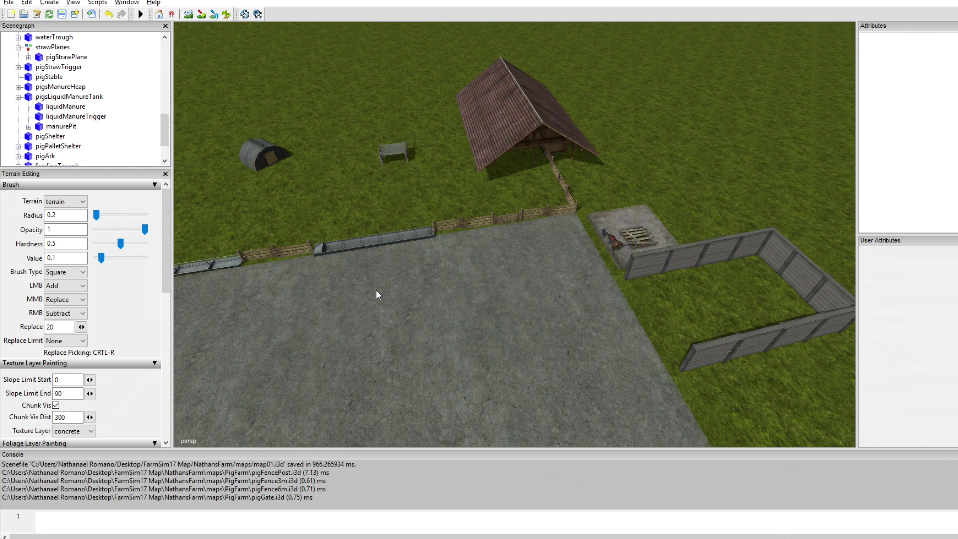
scroll(454, 290, "down", 4)
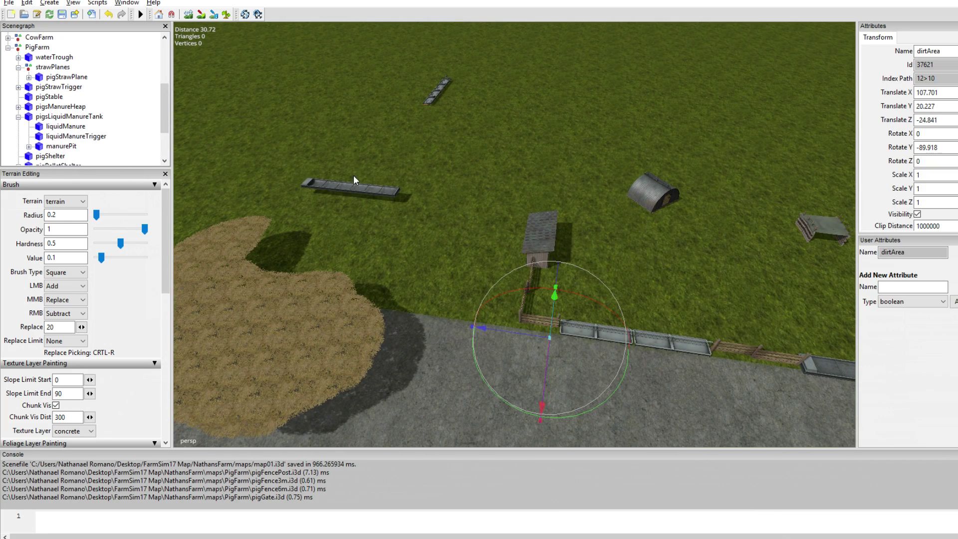
left_click(429, 102)
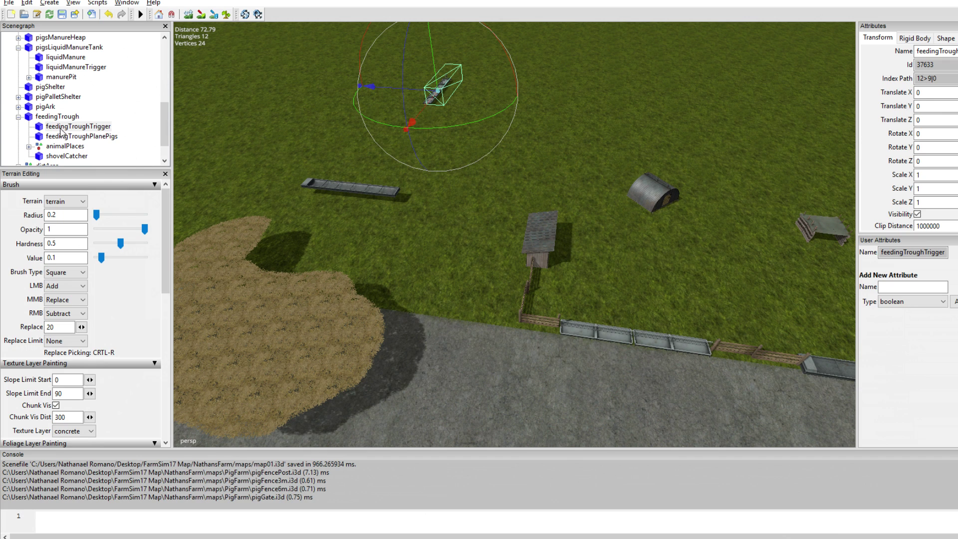
scroll(60, 124, "up", 4)
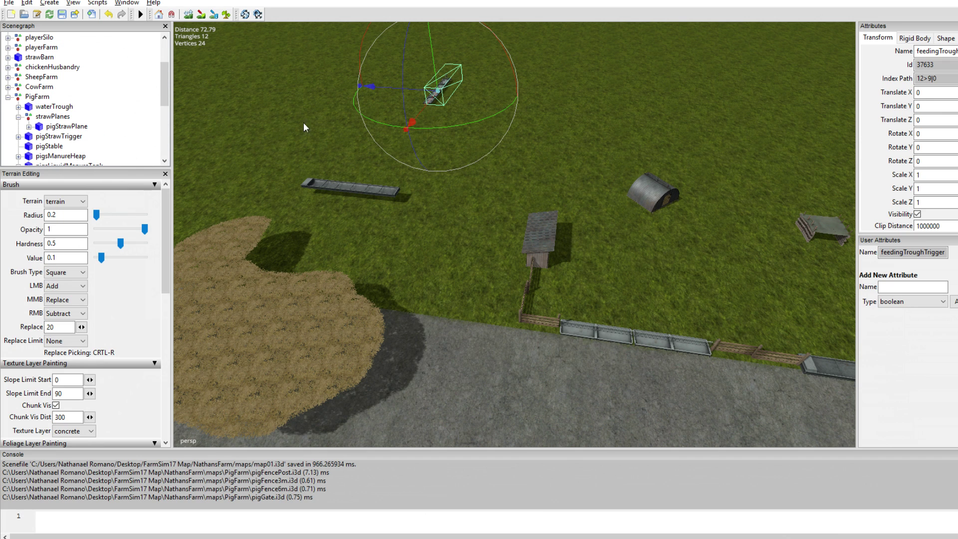
left_click_drag(375, 137, 240, 109, "alt")
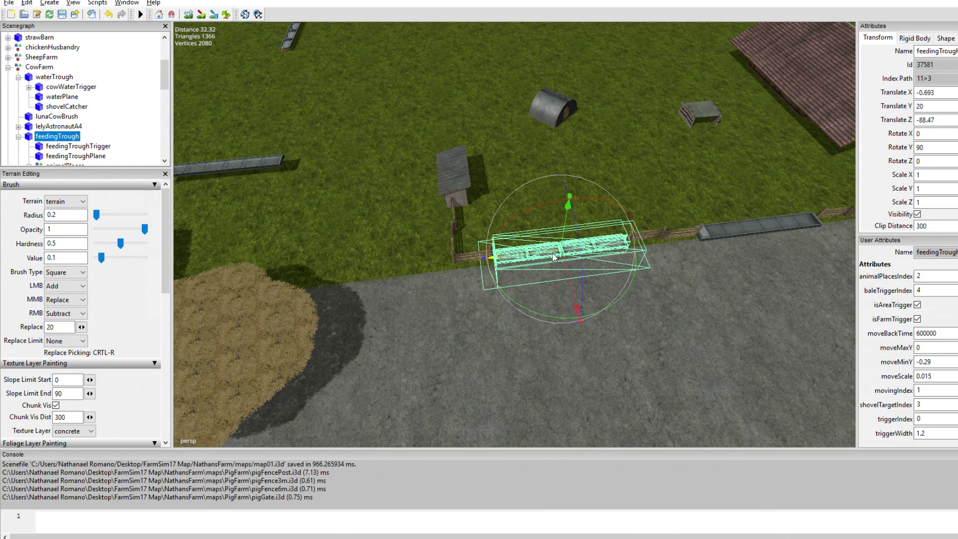
left_click_drag(552, 258, 233, 218)
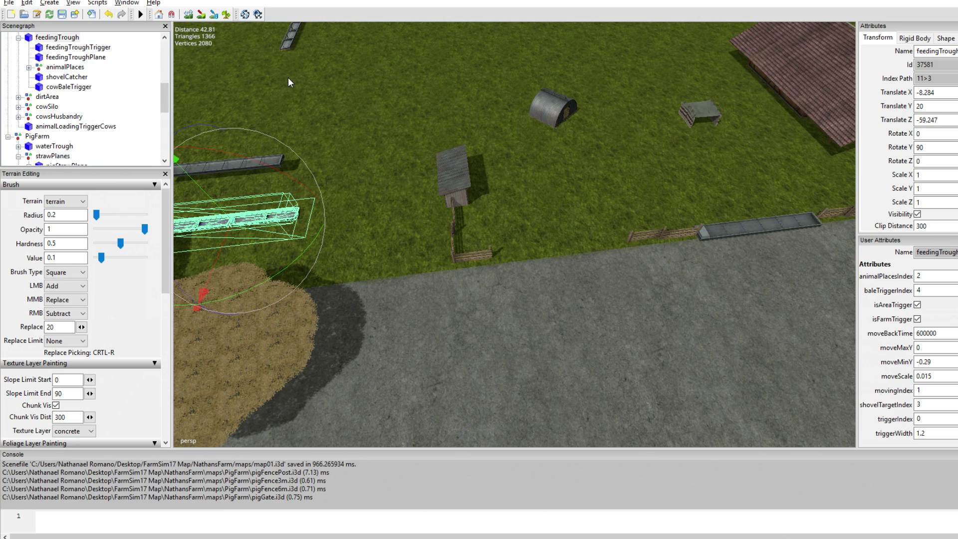
Place PigFarm's feedingTrough in the emptied fence gap at about X 106.5, Y 20, Z -31.4, rotated about 89.5 degrees in Y, and deselect it.
left_click(292, 41)
left_click(57, 147)
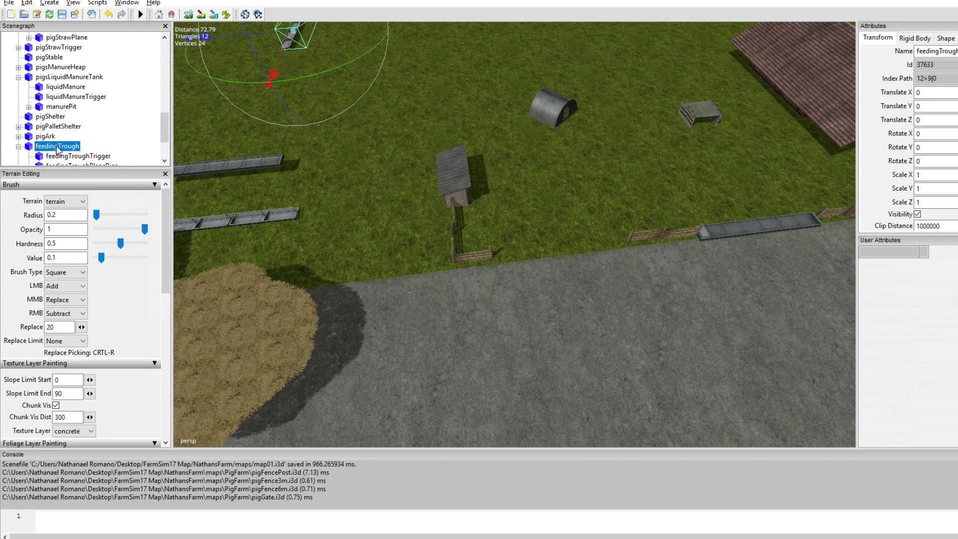
scroll(56, 103, "up", 2)
scroll(52, 108, "down", 2)
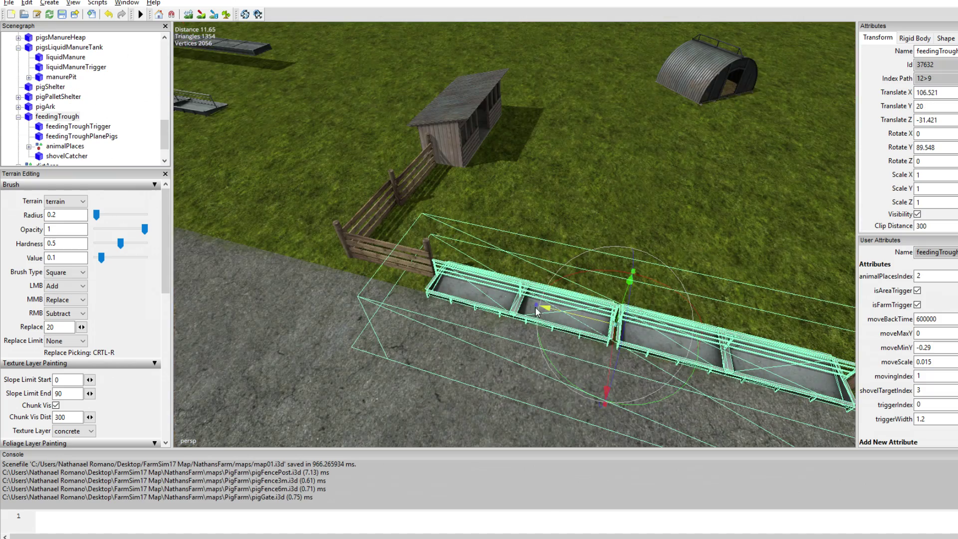
scroll(316, 304, "down", 5)
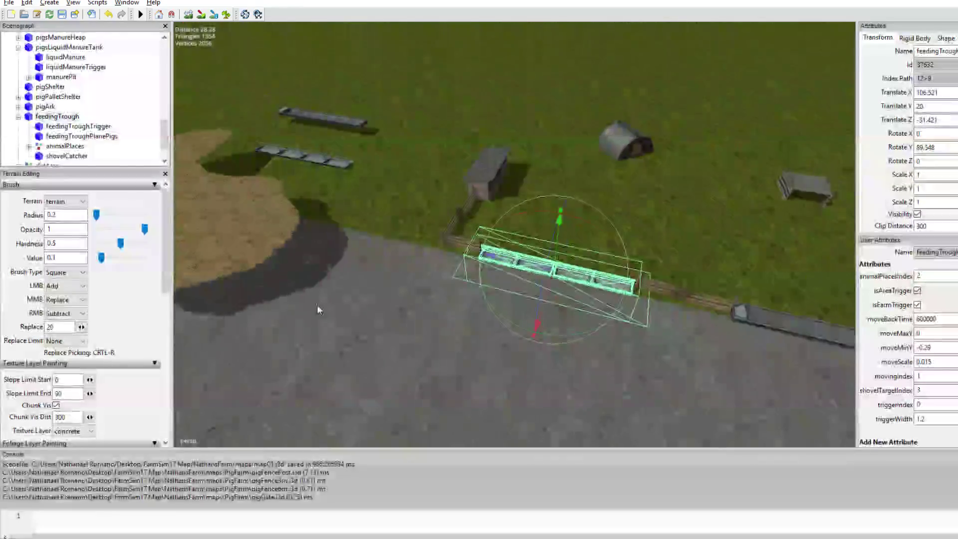
left_click(425, 334)
Move PigFarm's waterTrough from beyond the straw heap into the pig yard in front of pigArk.
scroll(474, 330, "up", 4)
scroll(399, 229, "down", 2)
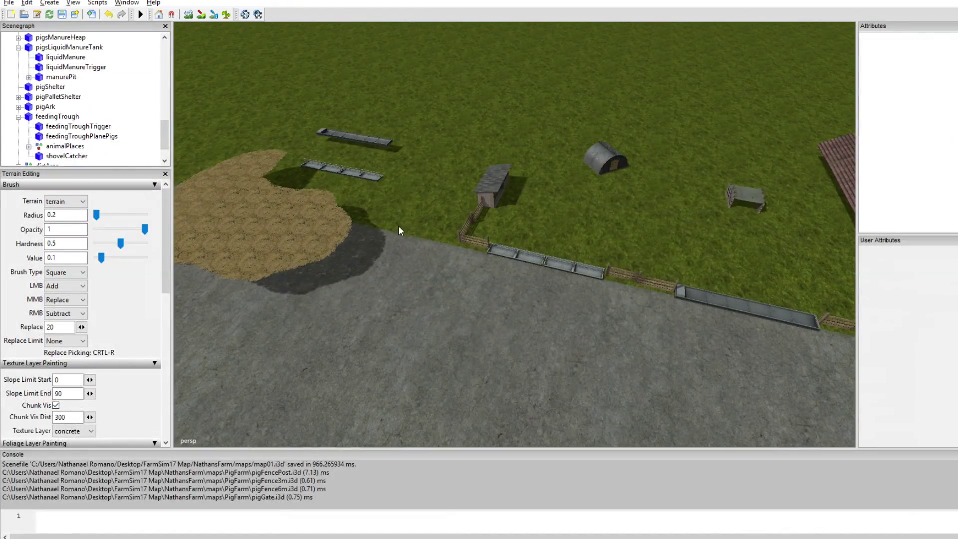
left_click(377, 147)
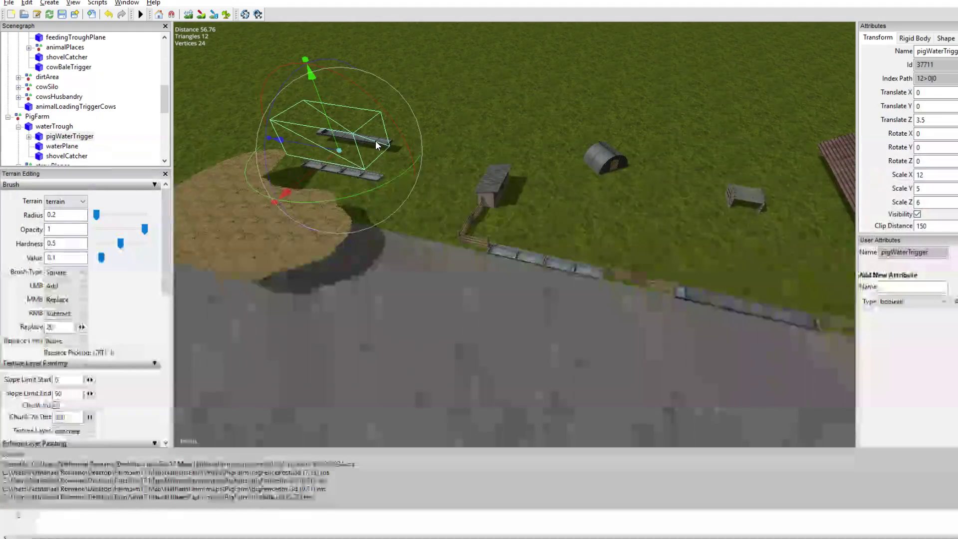
left_click(40, 127)
left_click_drag(297, 128, 631, 226)
Move CowFarm's waterTrough out of the pig fence line to about X -0.4, Y 20, Z -61, and select the PigFarm group.
left_click(719, 301)
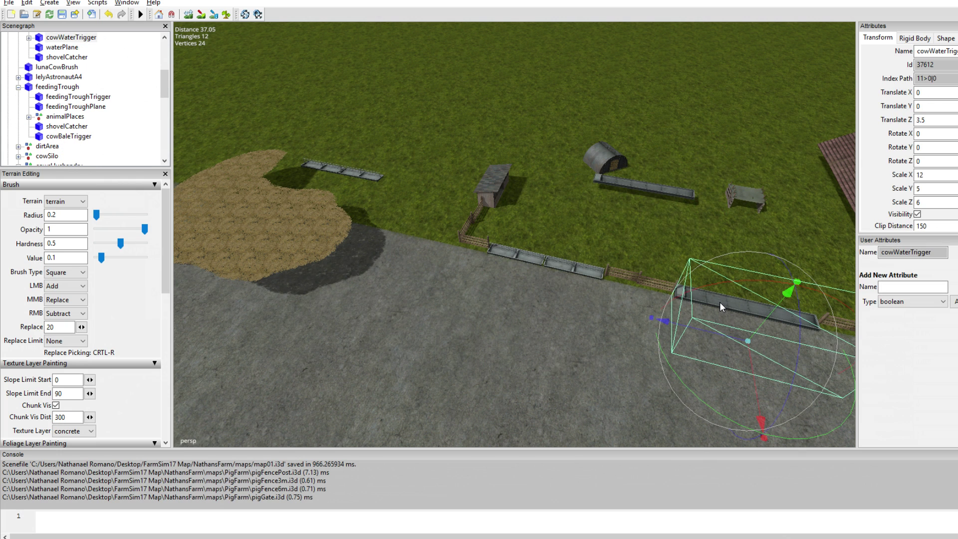
scroll(63, 90, "up", 1)
left_click(54, 57)
left_click_drag(665, 288, 171, 212)
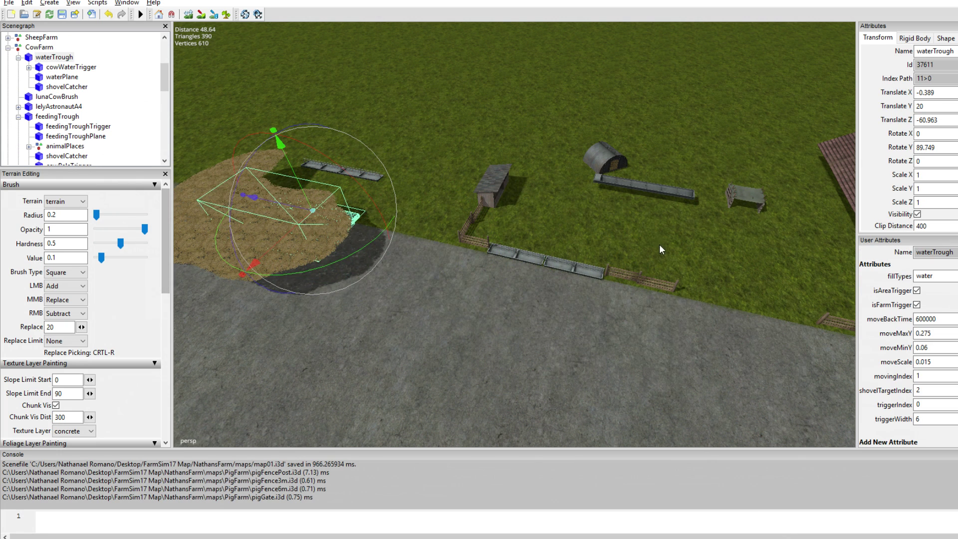
left_click(37, 107)
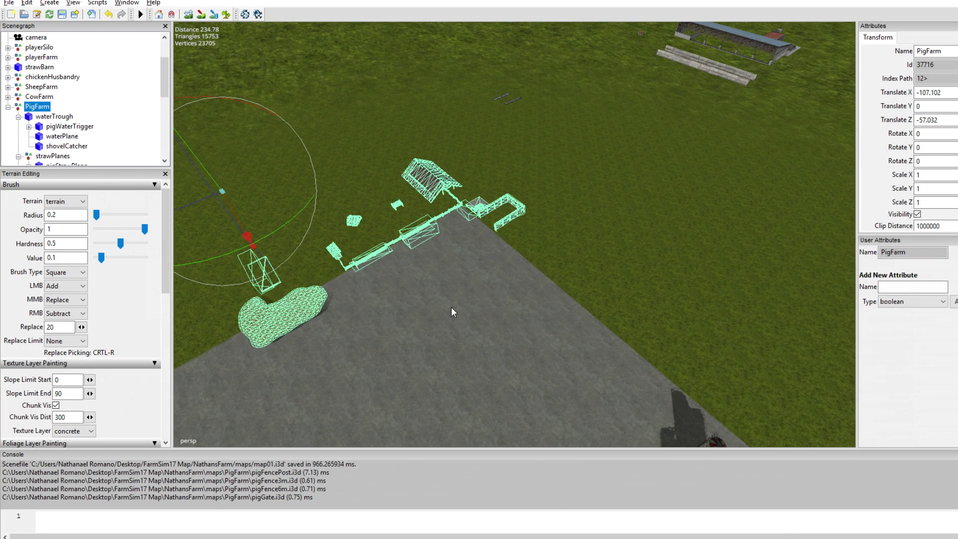
Move PigFarm's pigStrawTrigger from behind the straw heap into the pig yard near the stable, at about X 91.1, Y 21.5, Z -48.8.
right_click_drag(451, 307, 385, 307, "alt")
left_click_drag(384, 308, 367, 288, "alt")
right_click_drag(367, 288, 907, 339, "alt")
scroll(435, 303, "up", 4)
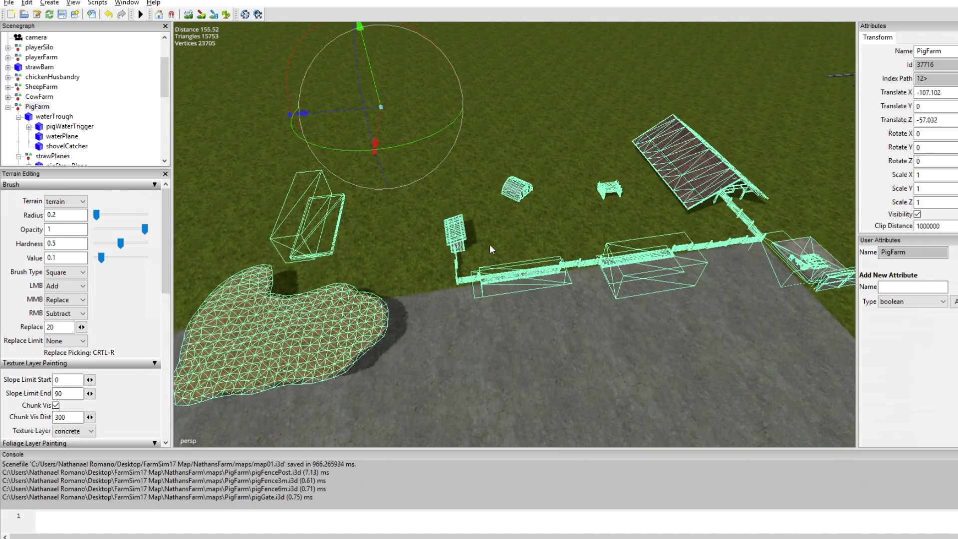
left_click(298, 219)
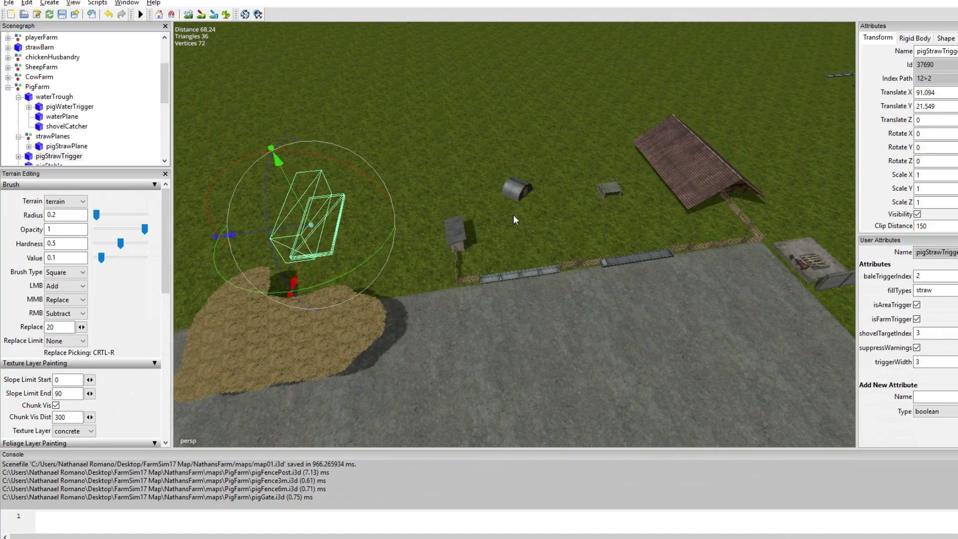
left_click(53, 159)
left_click_drag(300, 227, 587, 205)
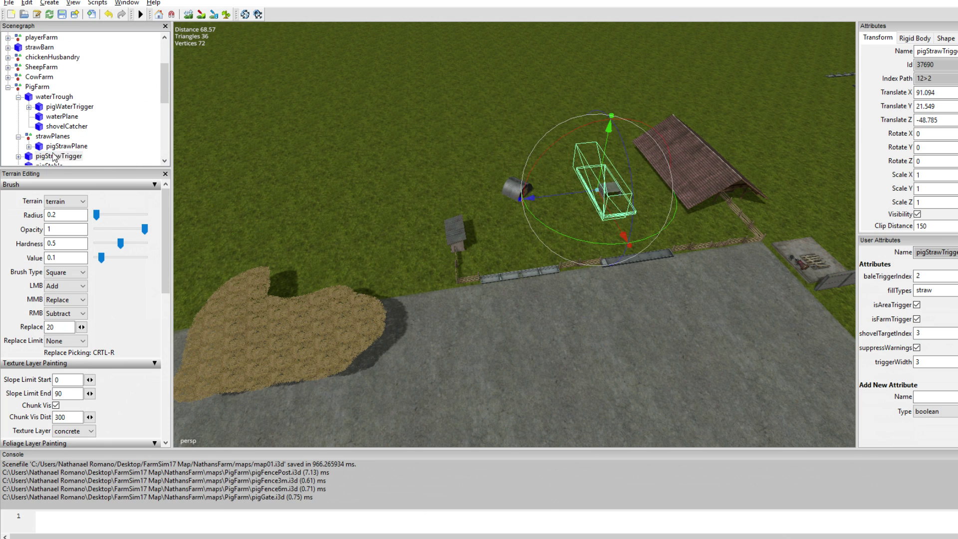
Place PigFarm's strawPlanes at the pig stable's end, about X 76.5, Y 20, Z -63.9, with rotation -180, 1.6, 180, and deselect it.
left_click(53, 136)
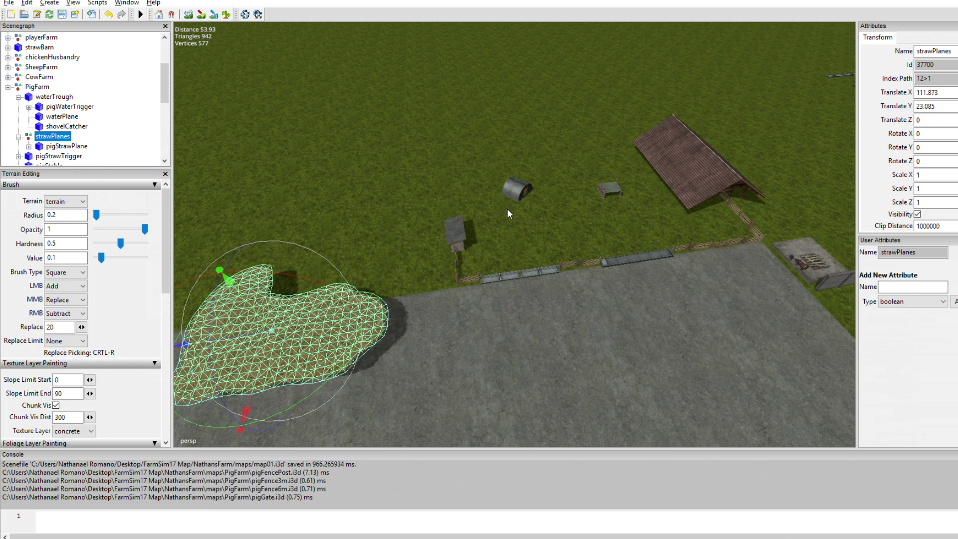
left_click_drag(228, 340, 681, 264)
left_click_drag(727, 330, 631, 185)
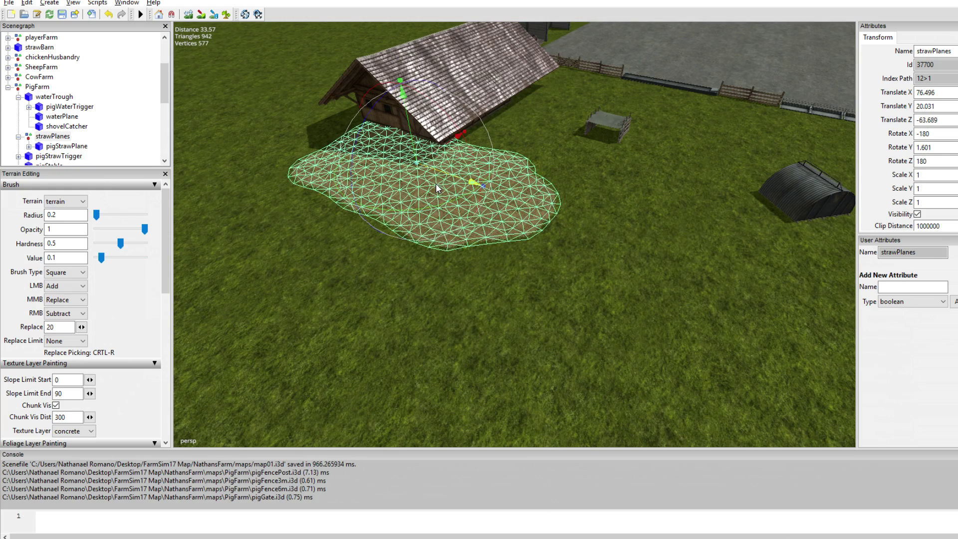
left_click_drag(435, 183, 434, 181)
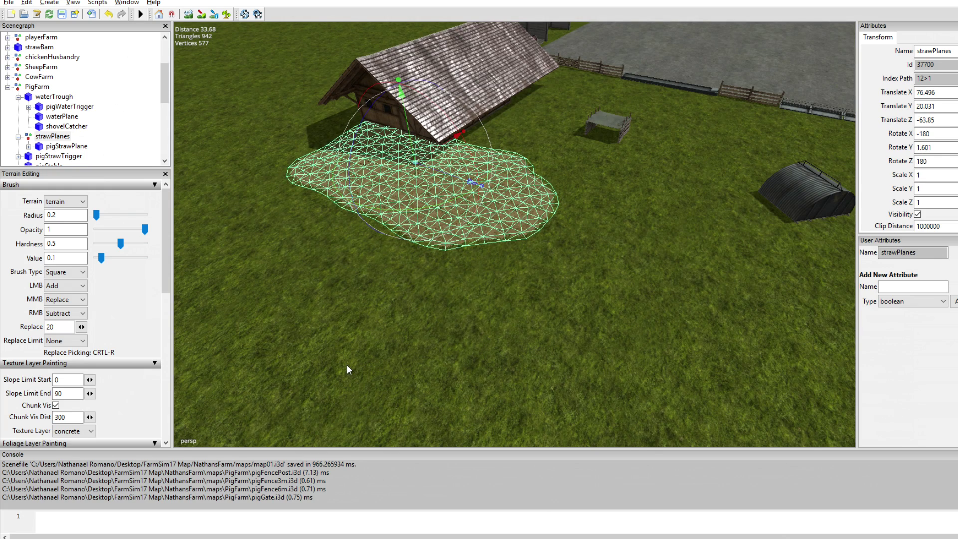
left_click(346, 364)
right_click_drag(342, 313, 408, 336, "alt")
left_click_drag(408, 336, 445, 296, "alt")
middle_click_drag(445, 296, 582, 309, "alt")
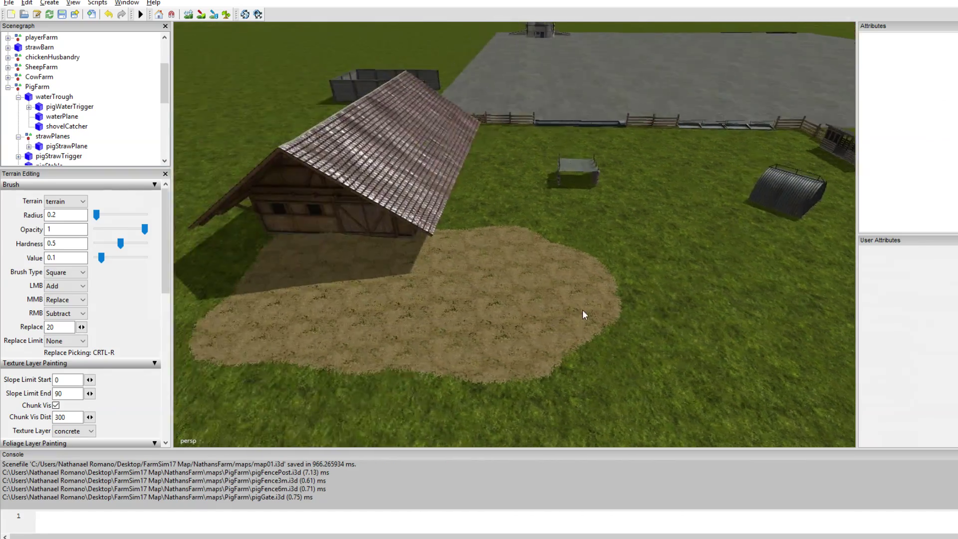
left_click_drag(582, 309, 510, 324, "alt")
right_click_drag(510, 324, 531, 329, "alt")
left_click(531, 328)
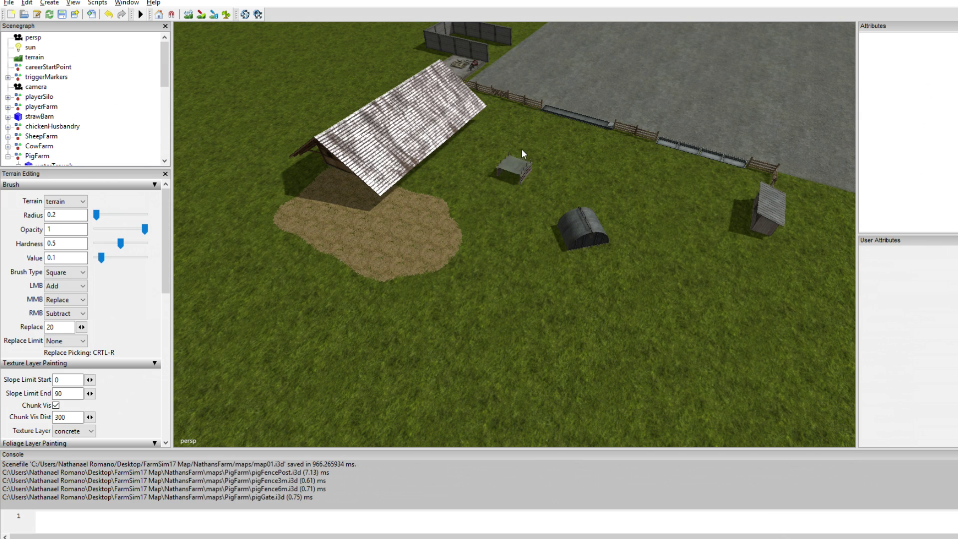
Collapse waterTrough under PigFarm in the scenegraph and select pigStrawTrigger.
scroll(107, 147, "down", 1)
scroll(56, 141, "down", 1)
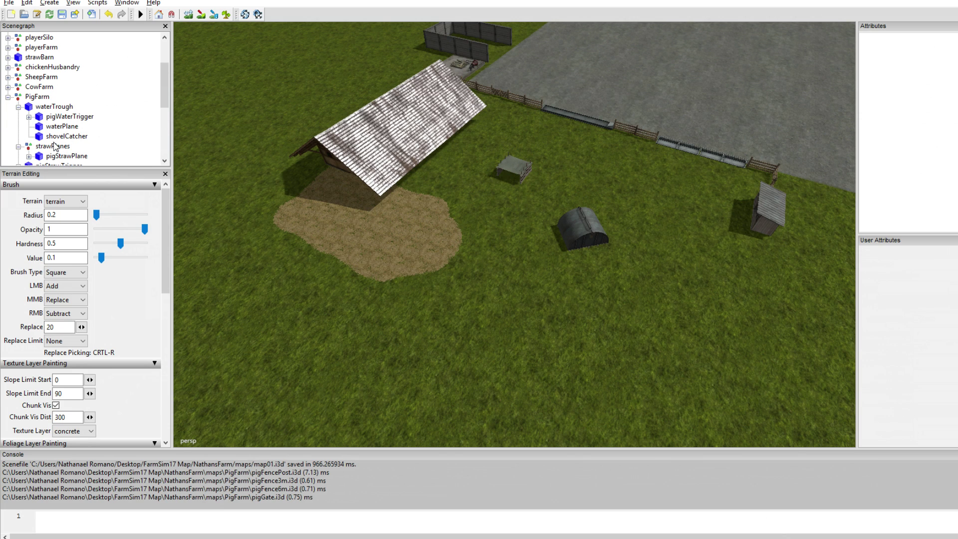
left_click(18, 107)
left_click(48, 117)
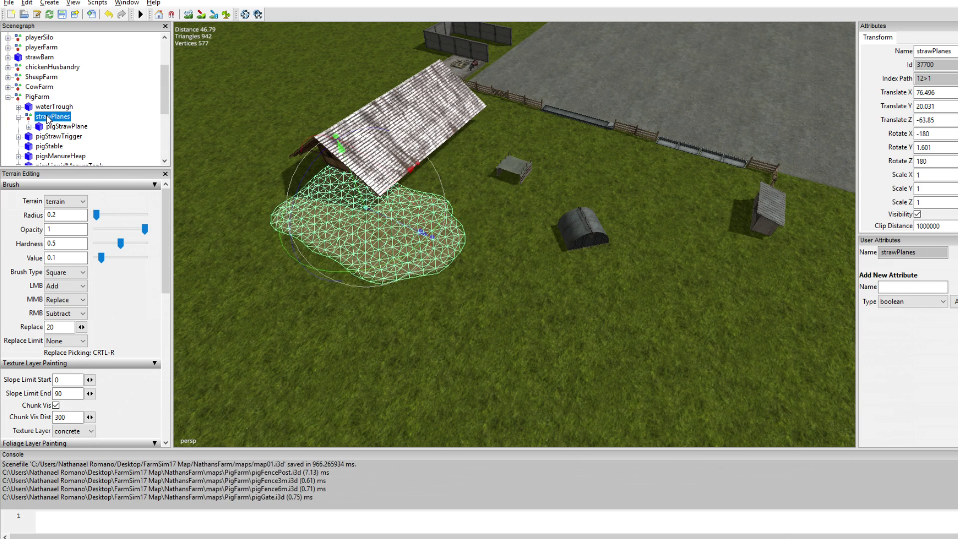
left_click(44, 138)
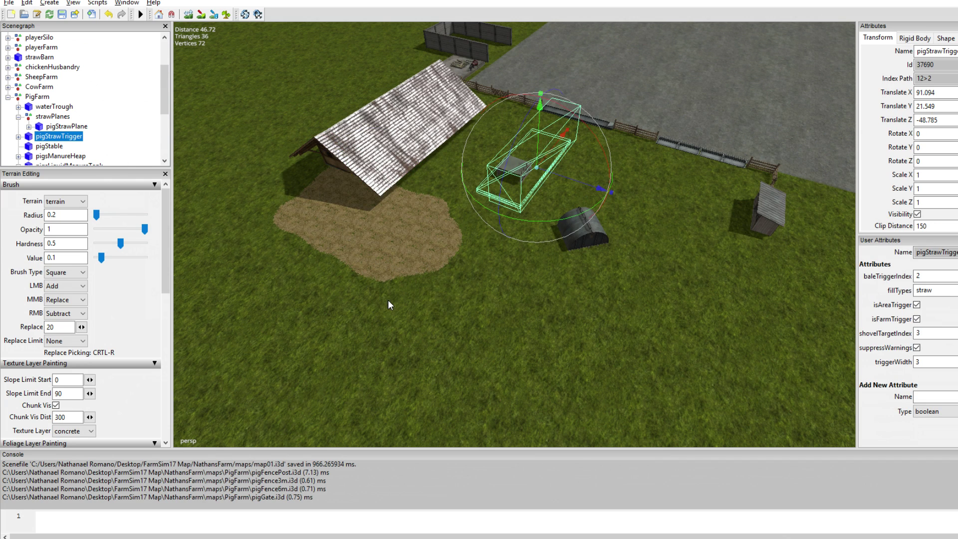
left_click_drag(388, 301, 544, 260, "alt")
right_click_drag(542, 260, 438, 299)
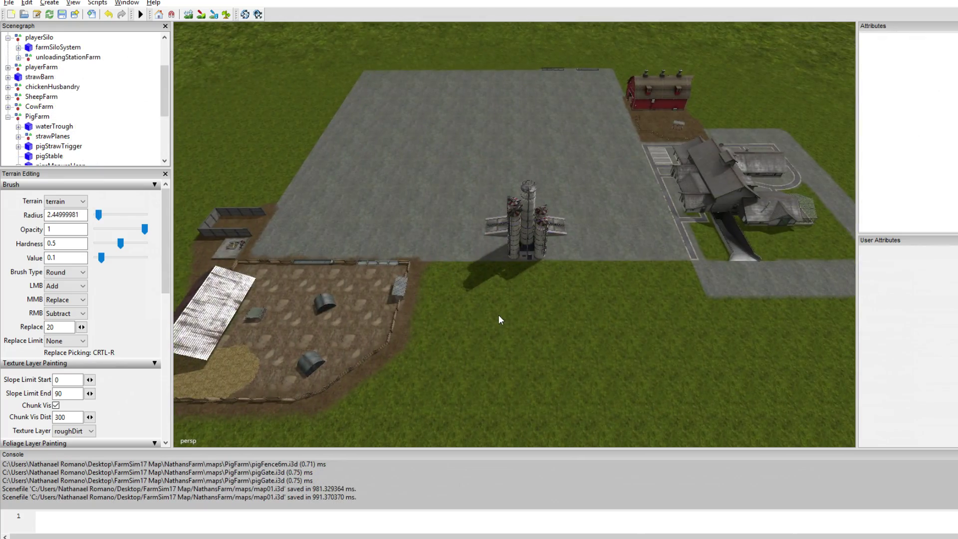
Look over the farmyard and the dirt-painted pig yard, and check pigStrawTrigger's placement at the straw heap.
right_click_drag(499, 314, 618, 327)
mouse_move(671, 300)
left_mouse_down("alt")
mouse_move(752, 304)
mouse_move(683, 286)
left_mouse_up("alt")
mouse_move(683, 286)
middle_mouse_down()
mouse_move(637, 269)
mouse_move(877, 298)
mouse_move(667, 276)
middle_mouse_up()
scroll(667, 275, "down", 5)
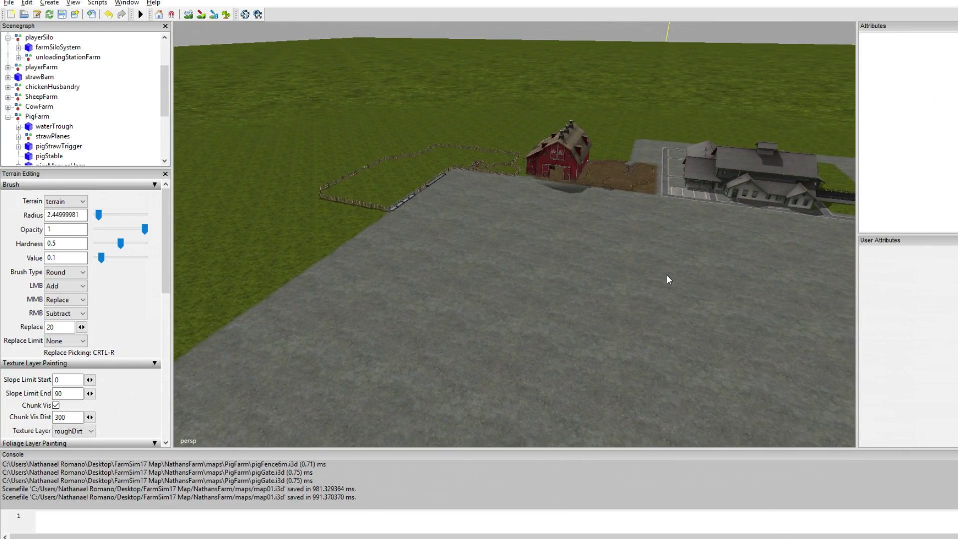
scroll(670, 277, "down", 5)
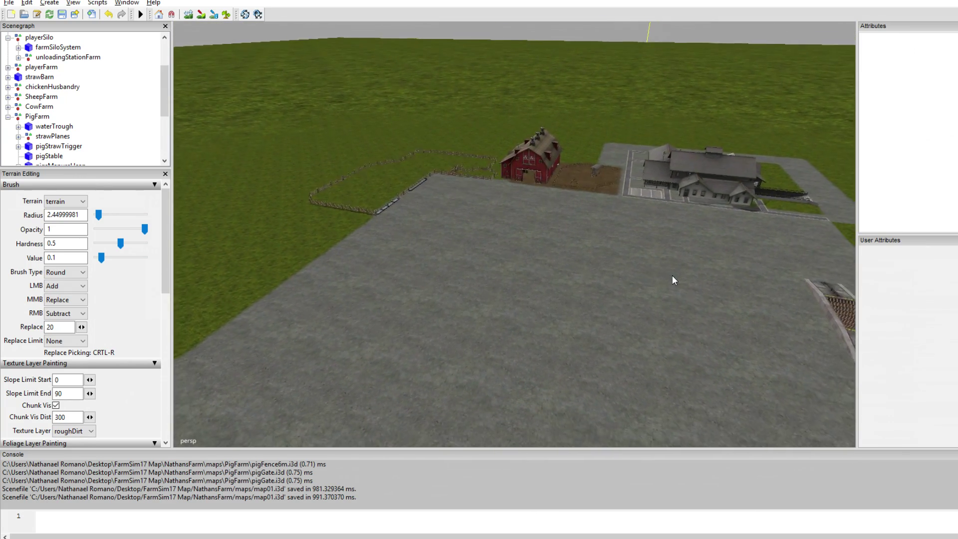
left_click_drag(669, 277, 827, 349, "alt")
scroll(677, 352, "up", 4)
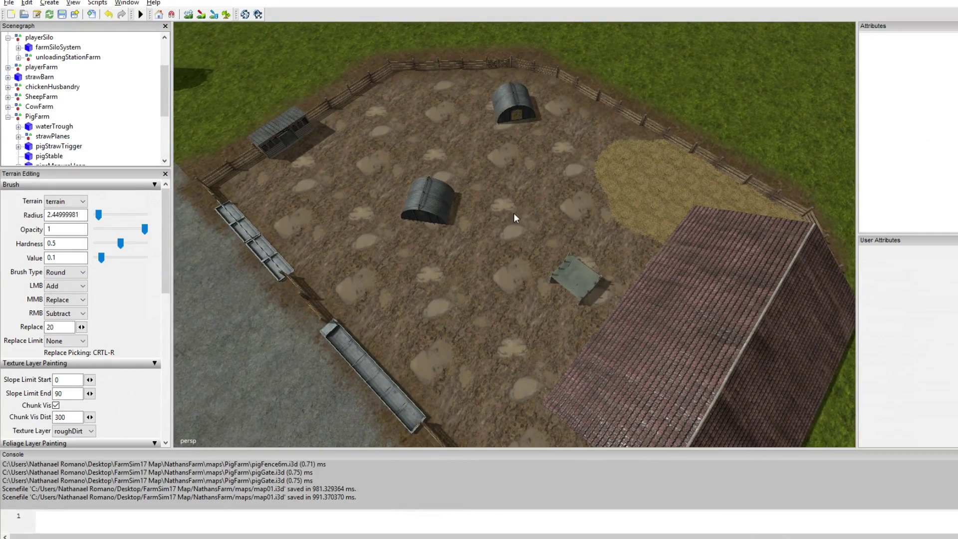
middle_click_drag(493, 248, 564, 248)
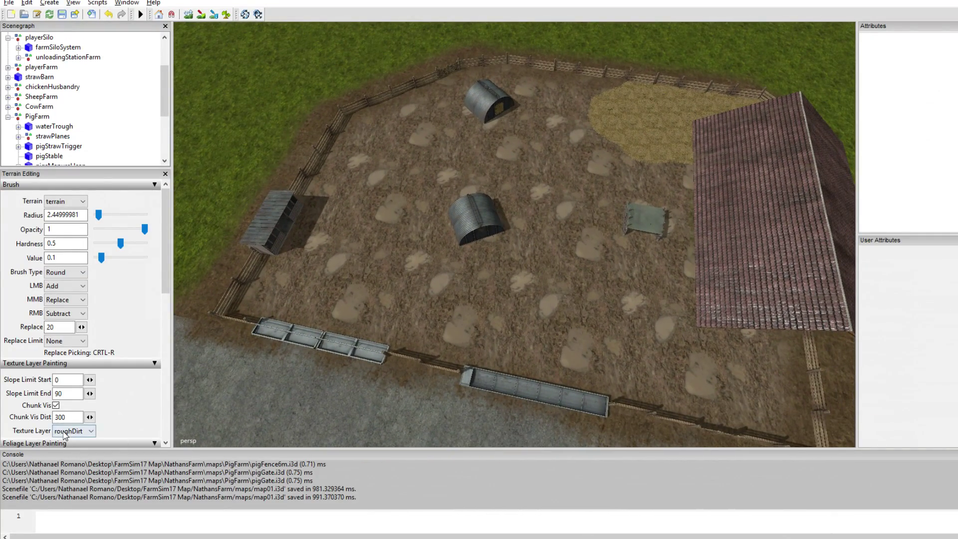
middle_click_drag(371, 297, 522, 200)
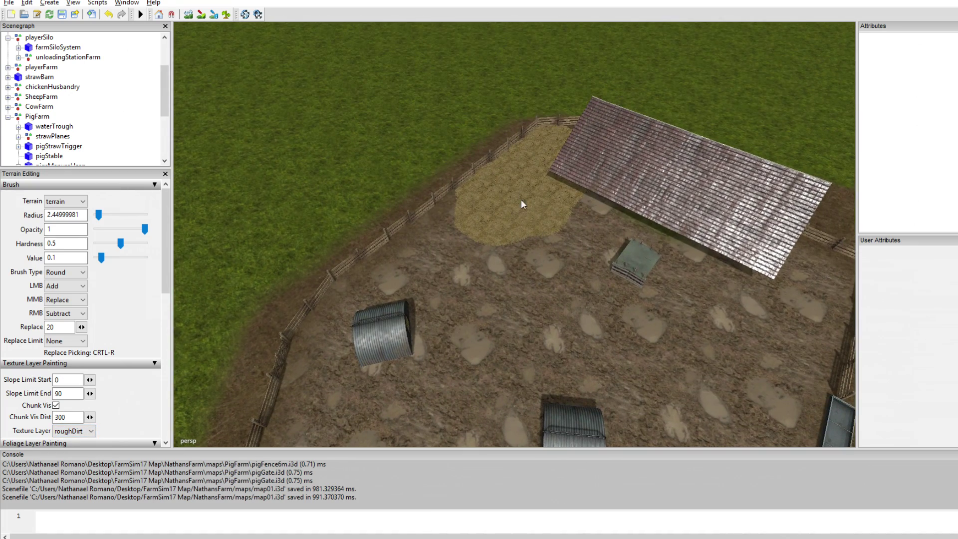
left_click(473, 146)
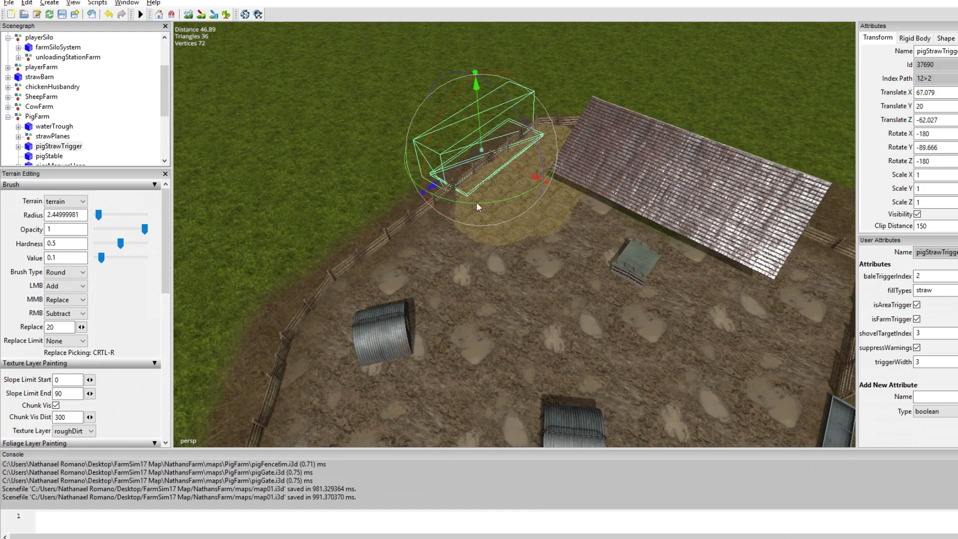
left_click(484, 268)
middle_click_drag(484, 268, 498, 282)
left_click_drag(496, 277, 495, 258, "alt")
Examine the manure area, pig stable and troughs along the concrete edge of the pig yard.
scroll(493, 270, "up", 3)
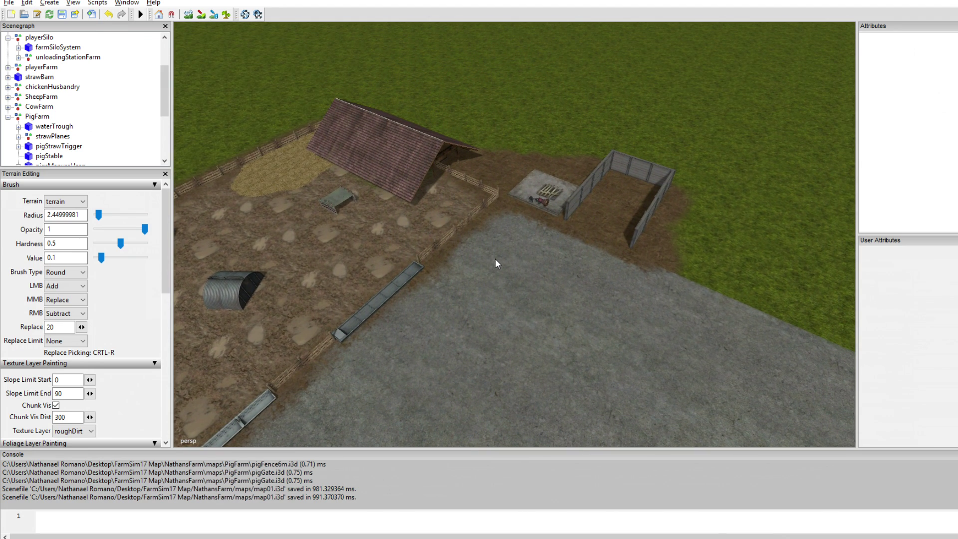
scroll(519, 242, "up", 2)
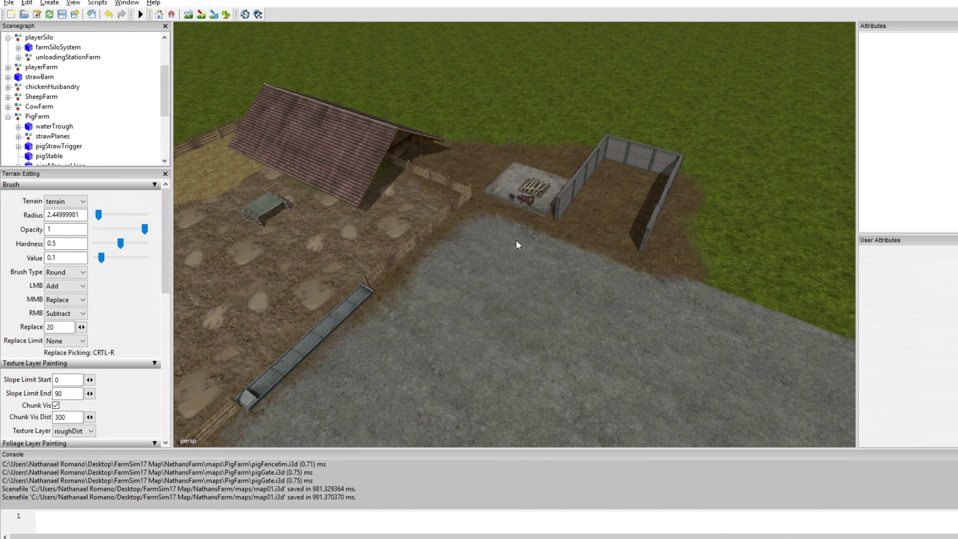
middle_click_drag(493, 283, 491, 244)
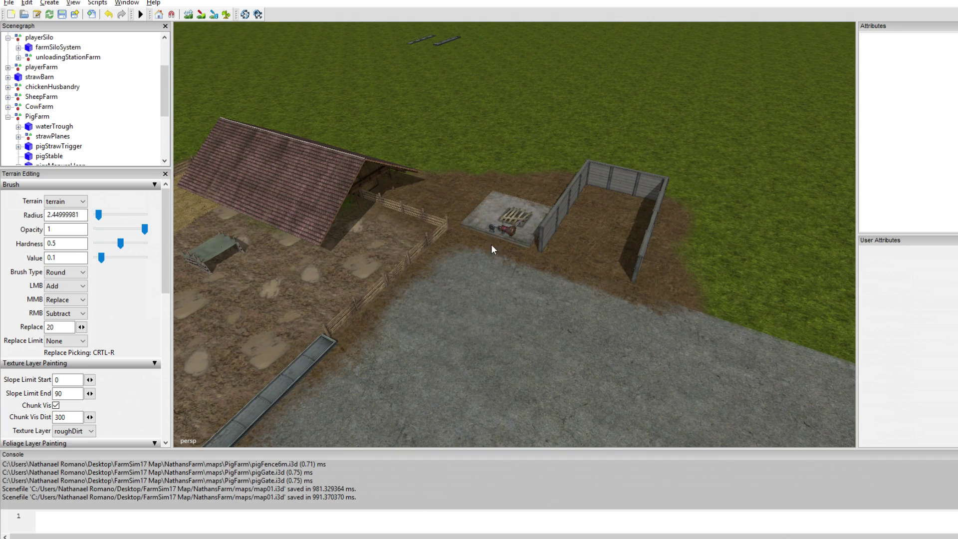
scroll(548, 289, "down", 5)
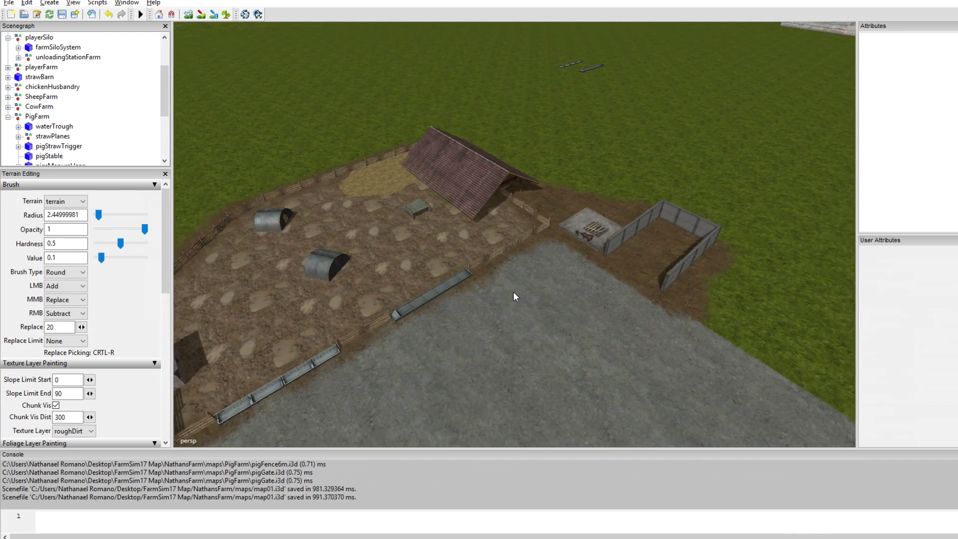
left_click_drag(594, 296, 549, 299, "alt")
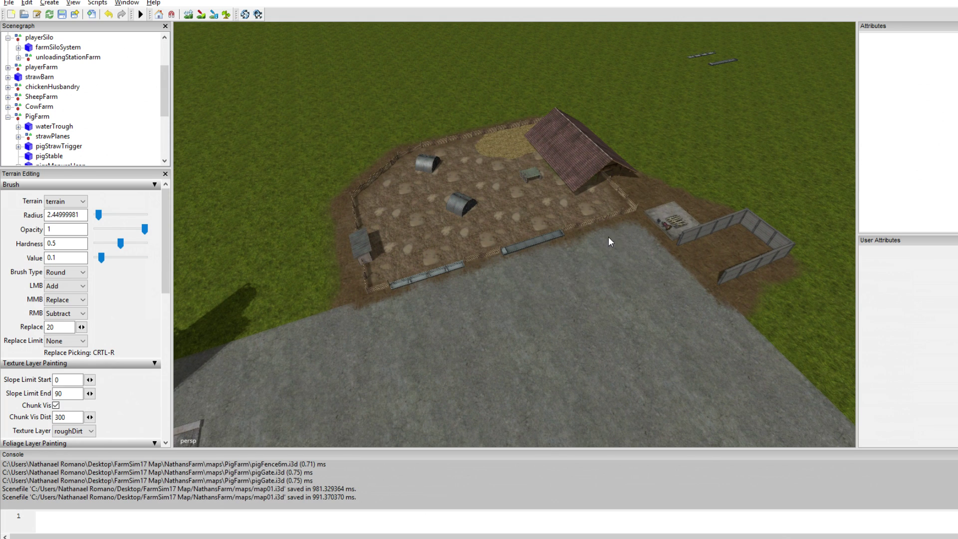
middle_click_drag(609, 237, 645, 272)
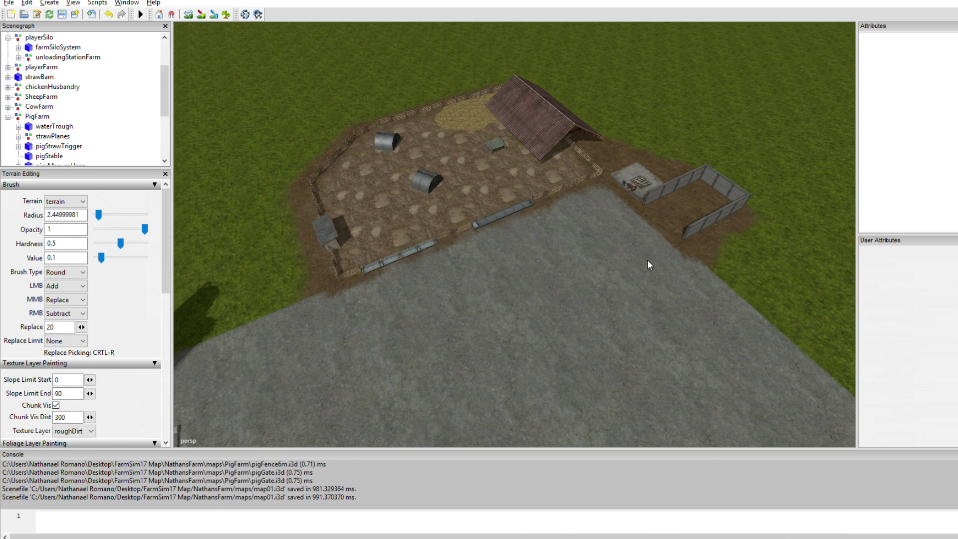
left_click_drag(647, 259, 747, 213, "alt")
scroll(547, 274, "up", 8)
scroll(615, 212, "up", 5)
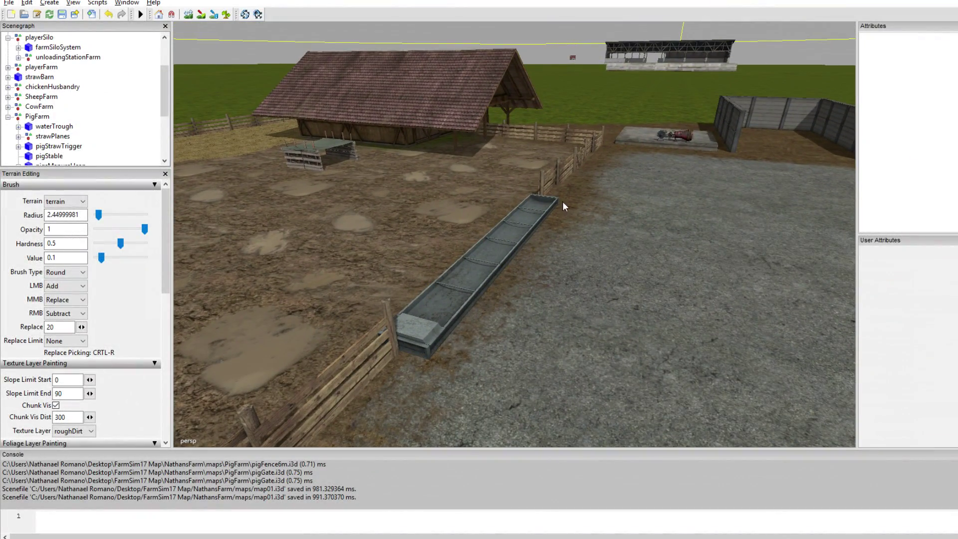
Look over the silos, the unloading station and the farmhouse around the concrete yard.
left_click_drag(738, 250, 558, 289, "alt")
scroll(640, 291, "down", 8)
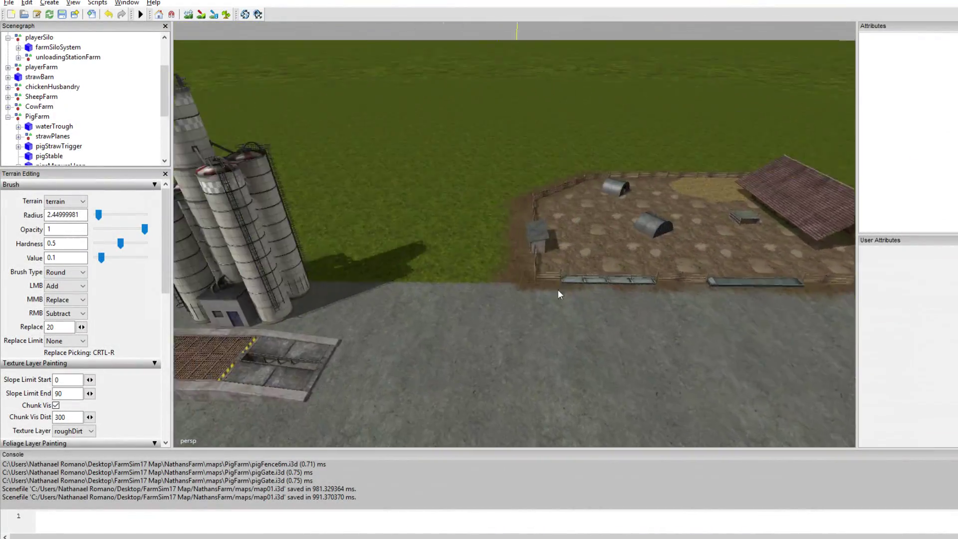
middle_click_drag(557, 289, 458, 292)
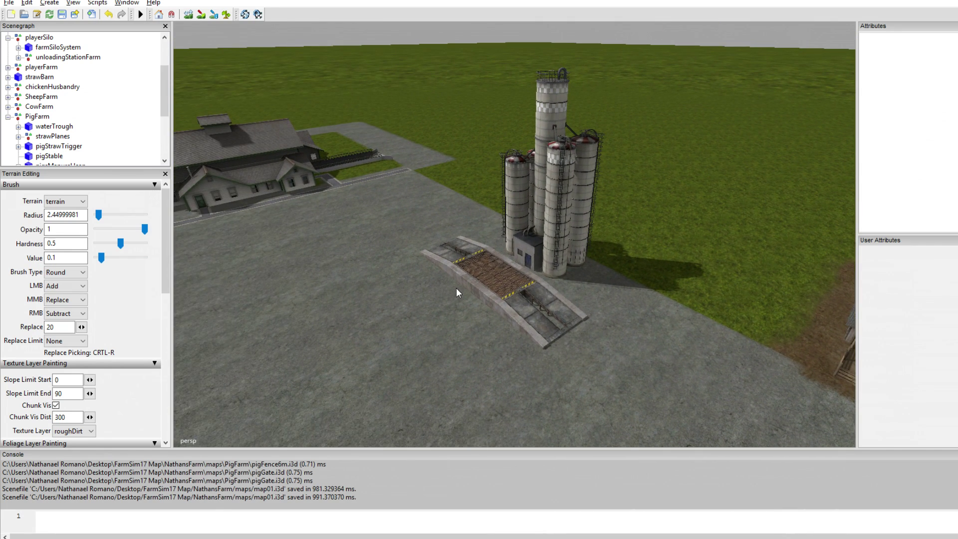
mouse_move(456, 288)
left_mouse_down("alt")
mouse_move(473, 298)
mouse_move(464, 301)
left_mouse_up("alt")
scroll(474, 298, "down", 5)
middle_click_drag(464, 306, 434, 296)
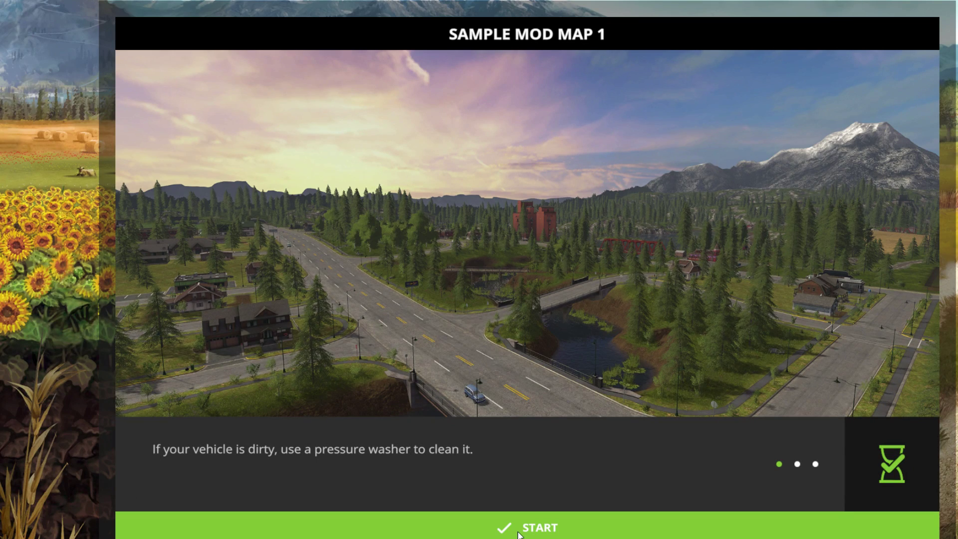
Start Sample Mod Map 1 in Farming Simulator 17 to check the spawn location, and leave the session.
left_click(519, 528)
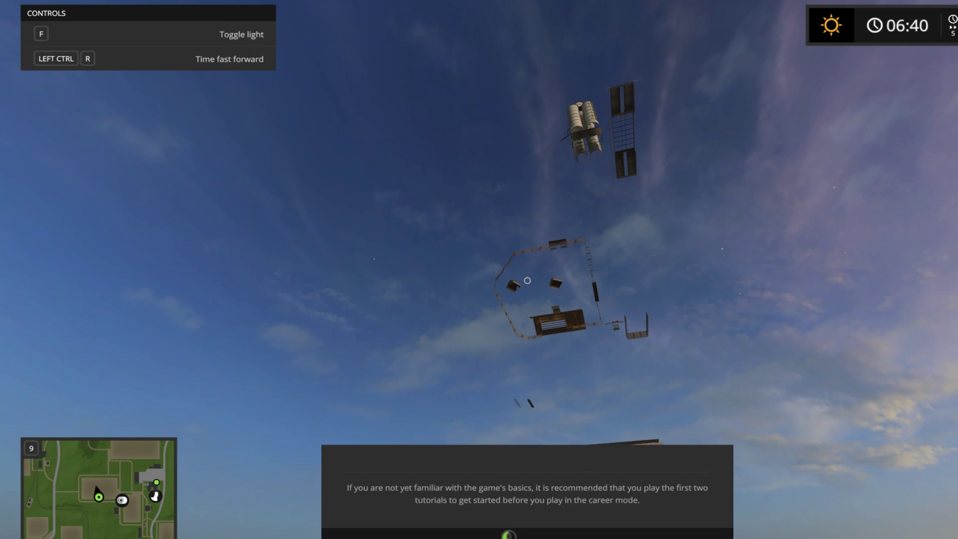
key("Escape")
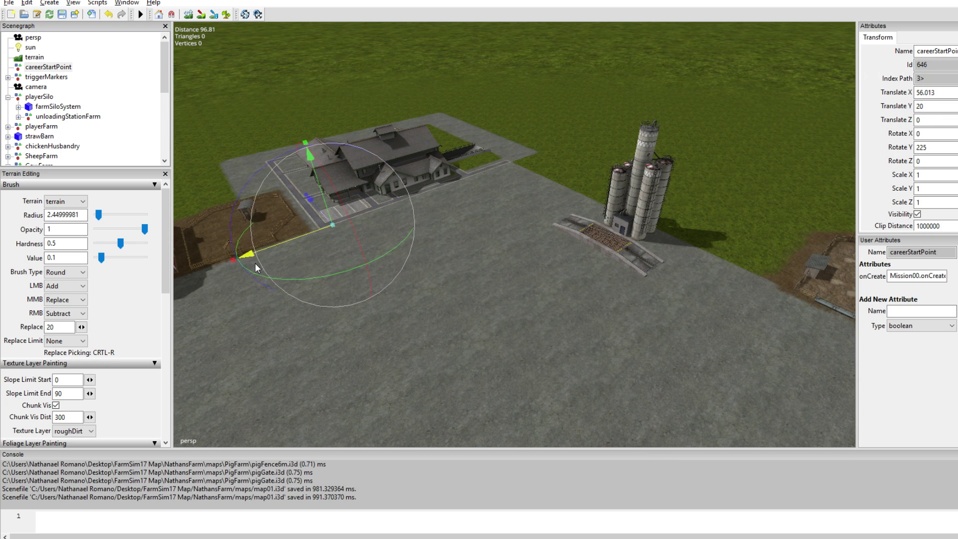
In GIANTS Editor, shift careerStartPoint slightly along X and Z on the concrete in front of the farmhouse.
left_click_drag(255, 263, 248, 266)
left_click_drag(305, 199, 299, 193)
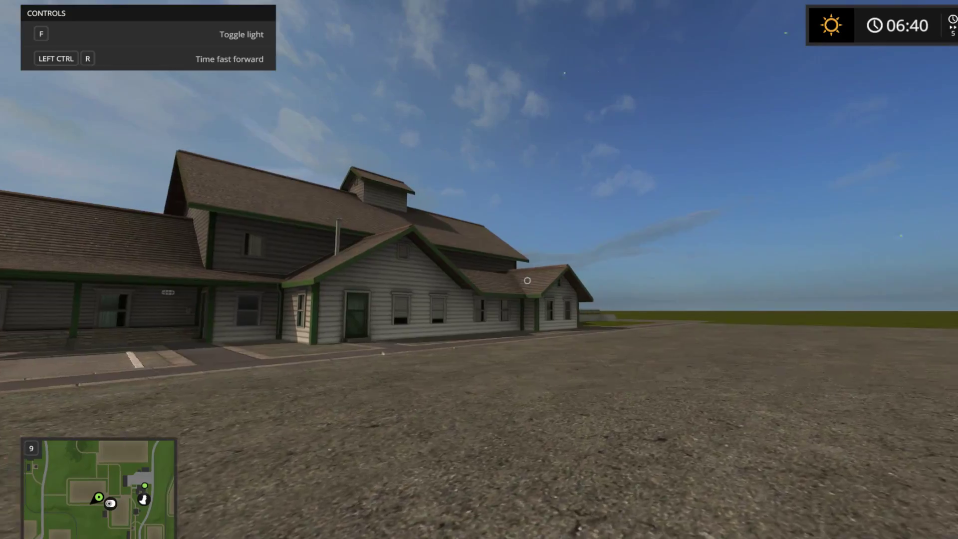
In Farming Simulator 17, walk from the farmhouse toward the red barn and into the chicken yard to inspect it.
key("w")
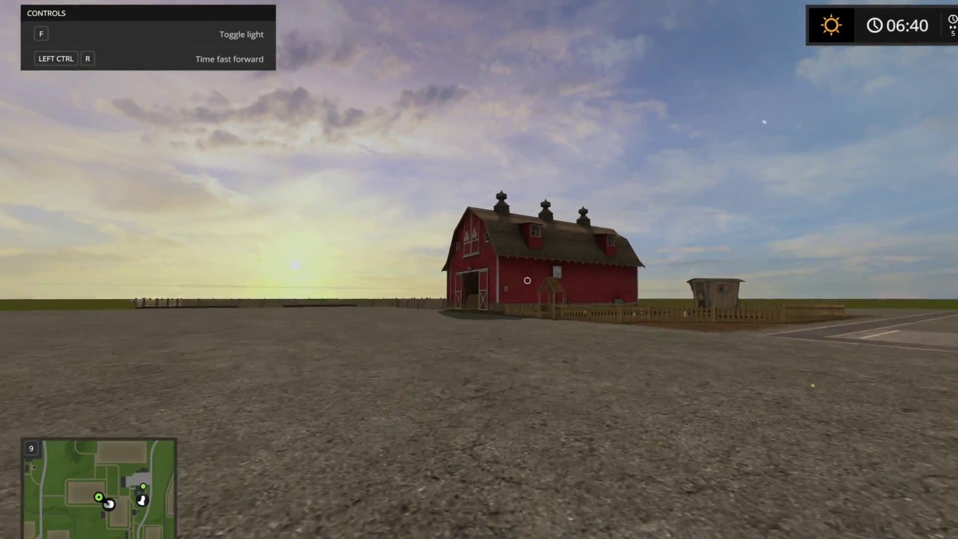
key("w")
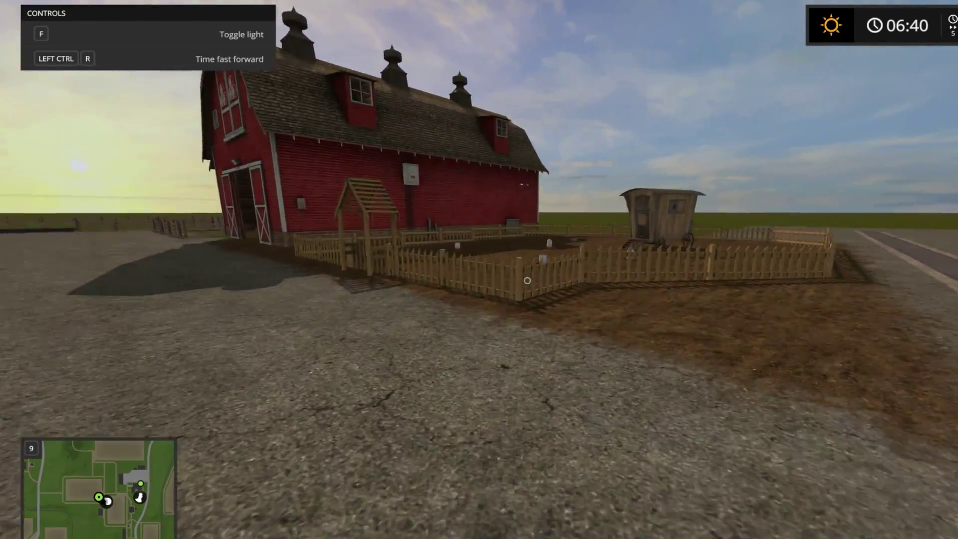
key("w")
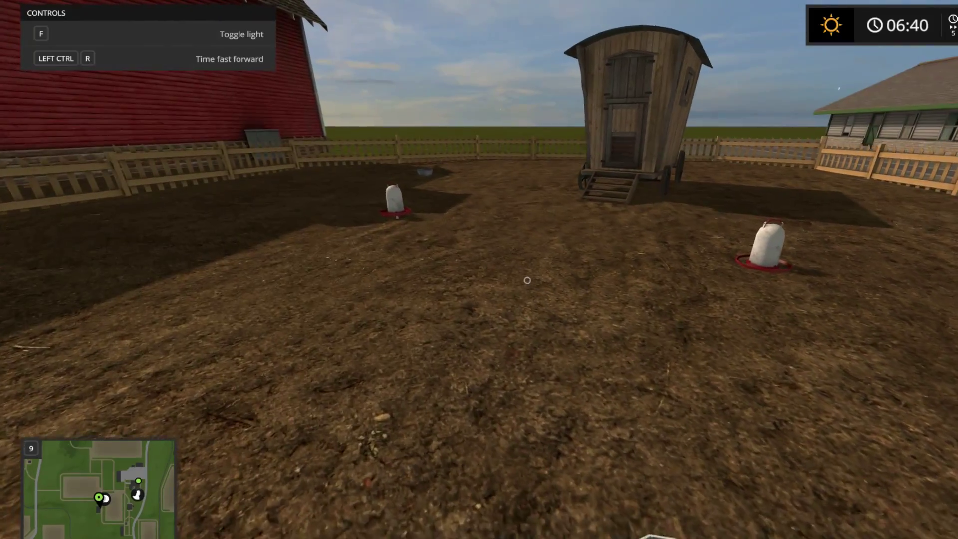
key("w")
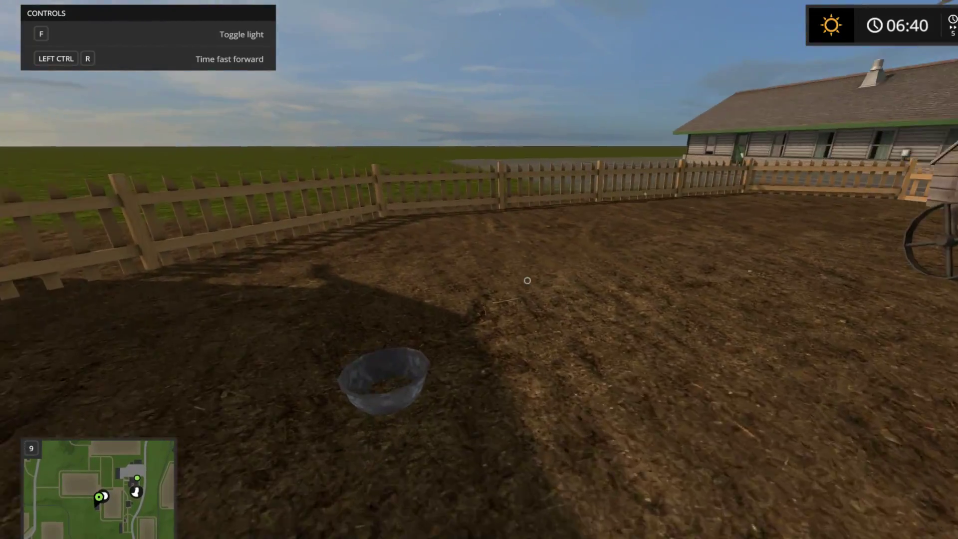
Examine the metal tub on the ground of the chicken yard from several sides, and leave the yard.
key("s")
key("a")
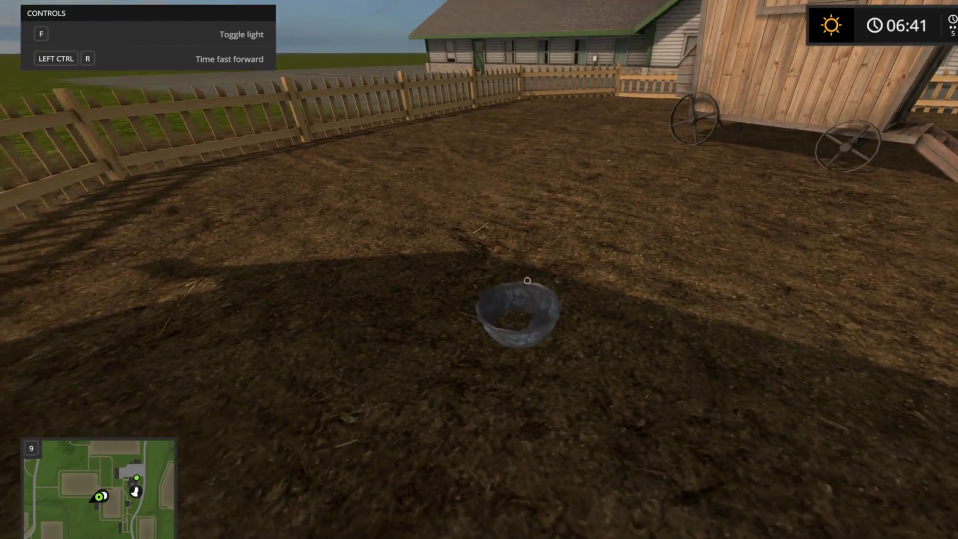
key("w")
key("s")
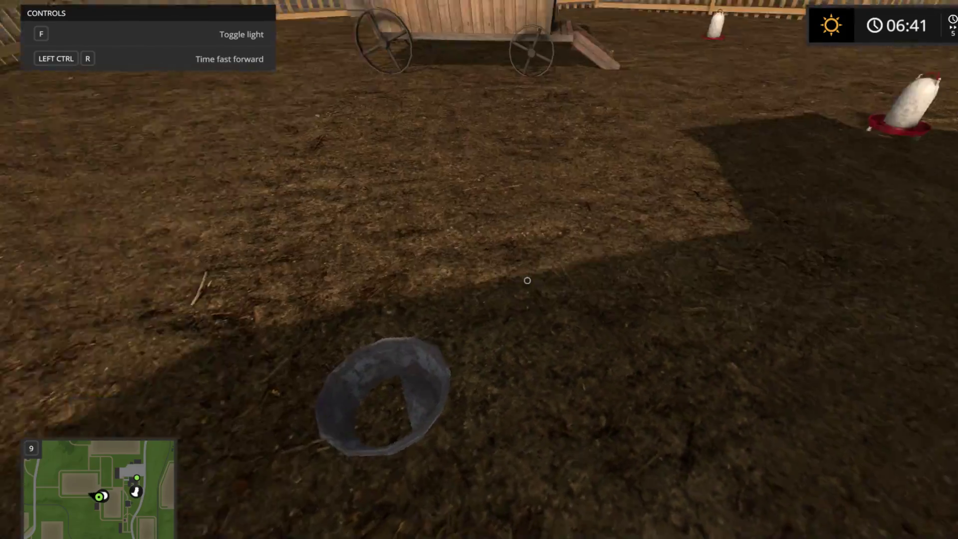
key("w")
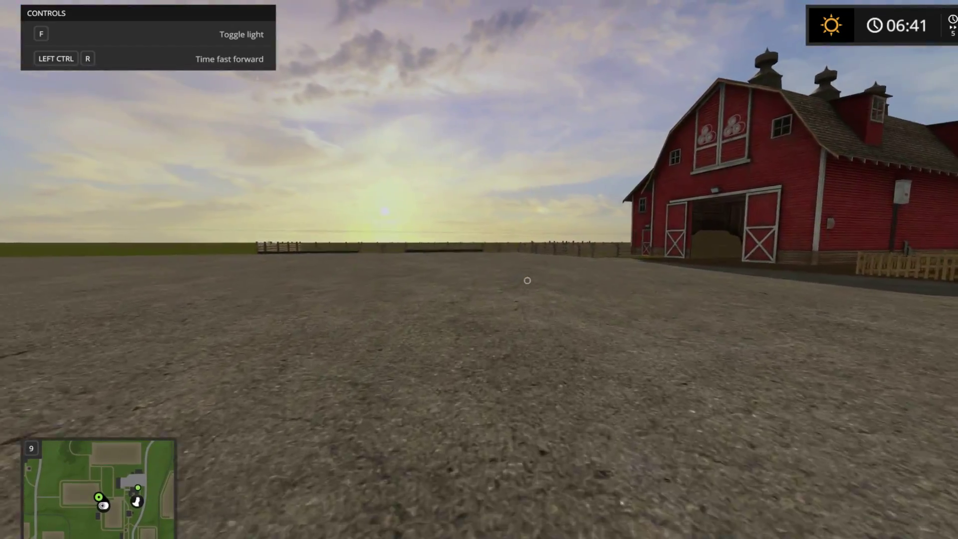
Walk to the red barn and inspect its open doorway, the small side door and the gap beside the wooden fence.
key("w")
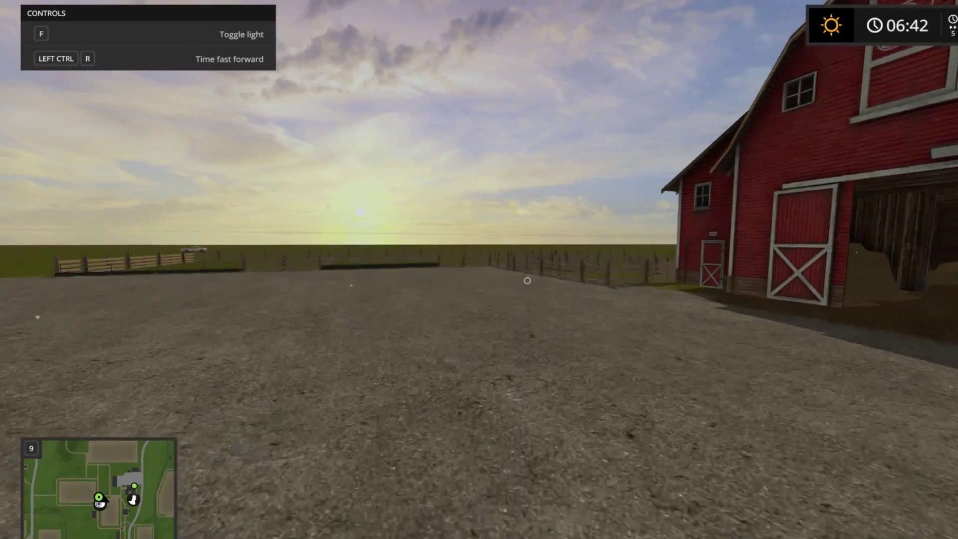
key("w")
key("w")
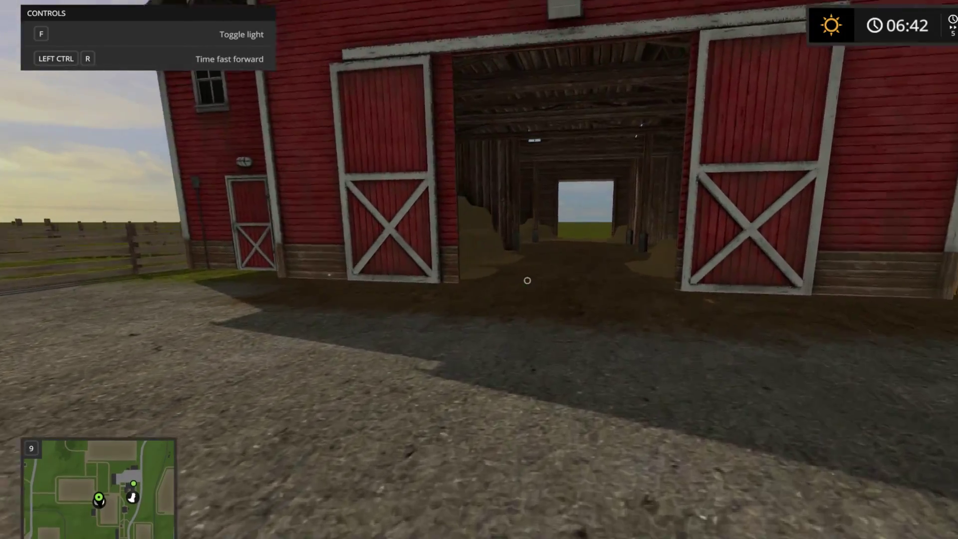
key("w")
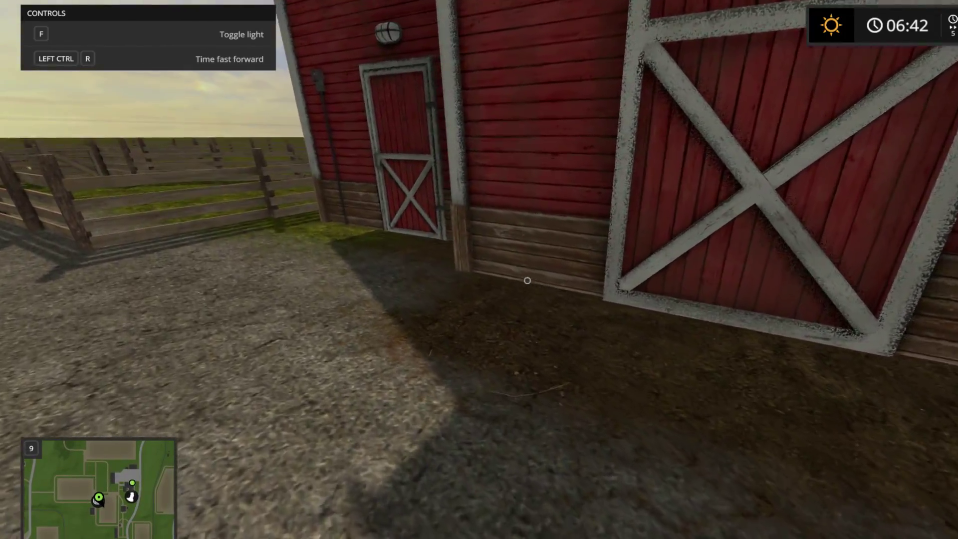
key("a")
key("w")
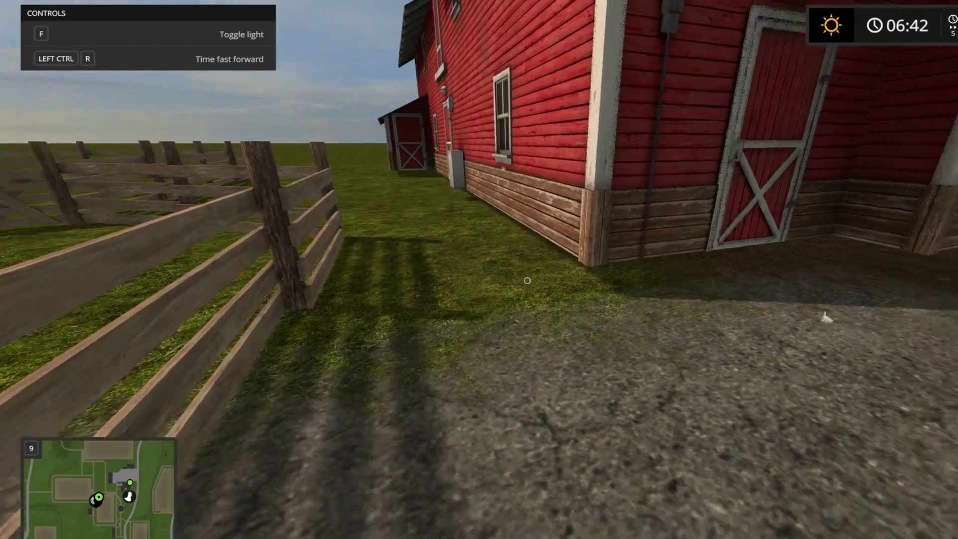
key("w")
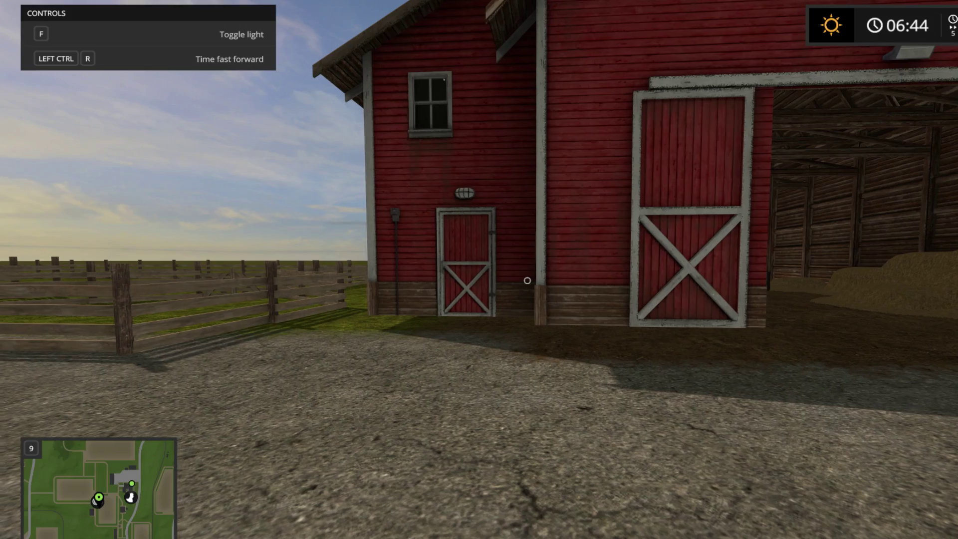
key("a")
key("s")
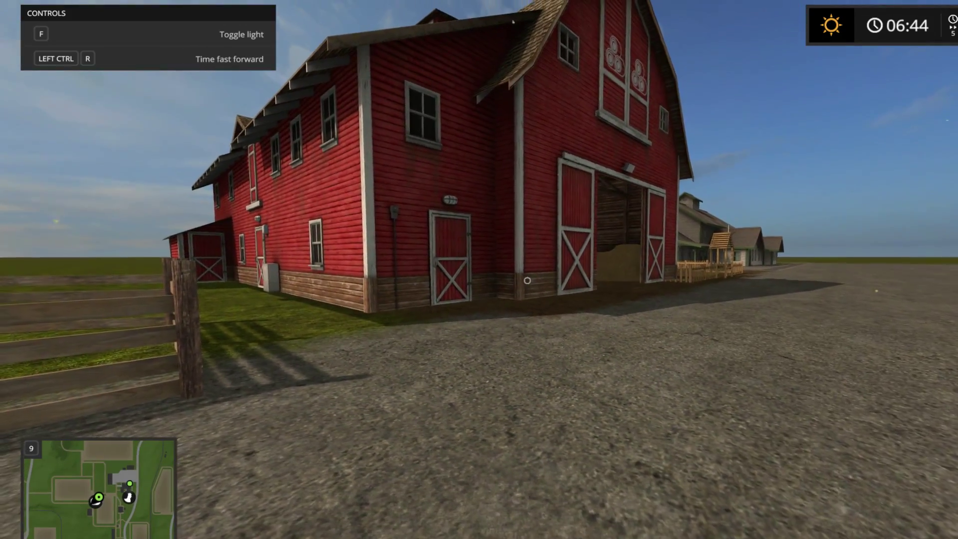
key("a")
key("s")
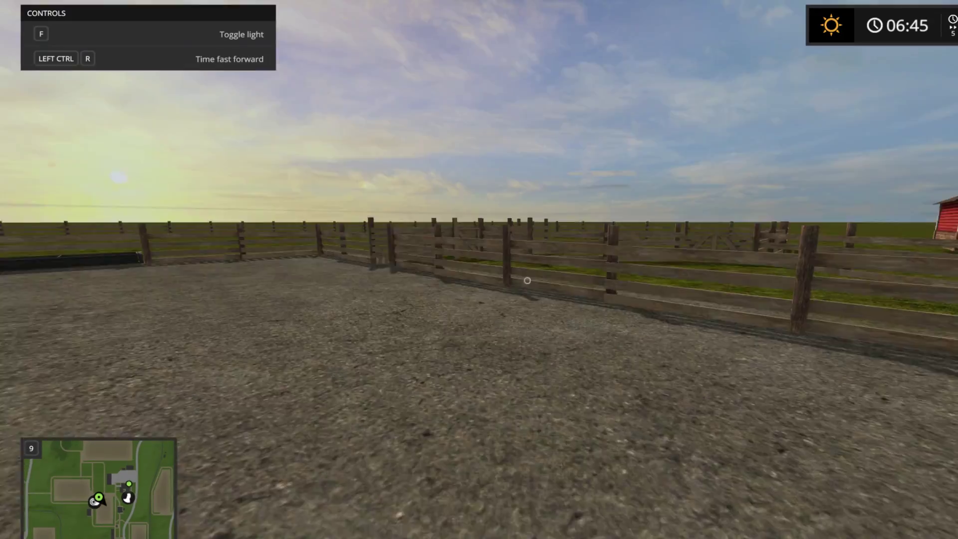
Check the wooden animal pens next to the red barn and the long feeding trough along the pasture fence.
key("w")
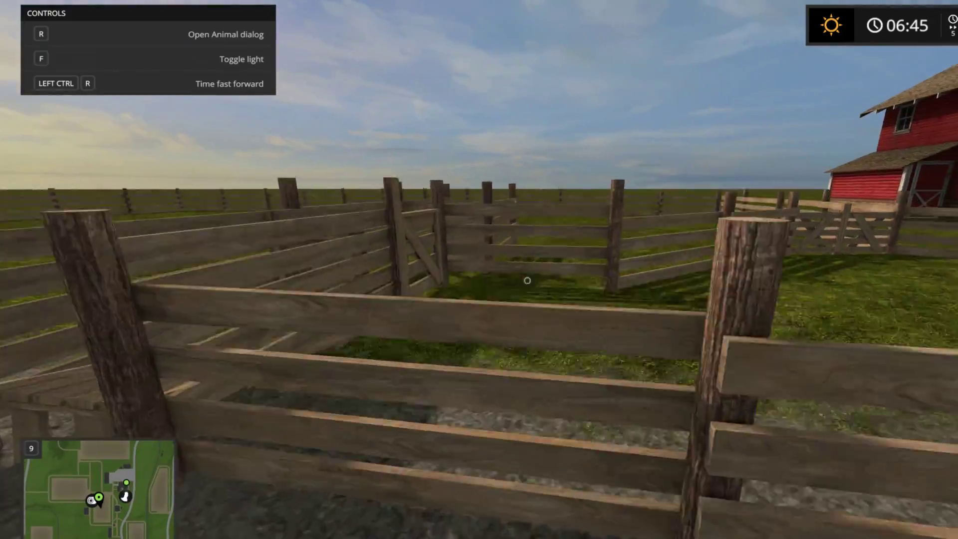
key("w")
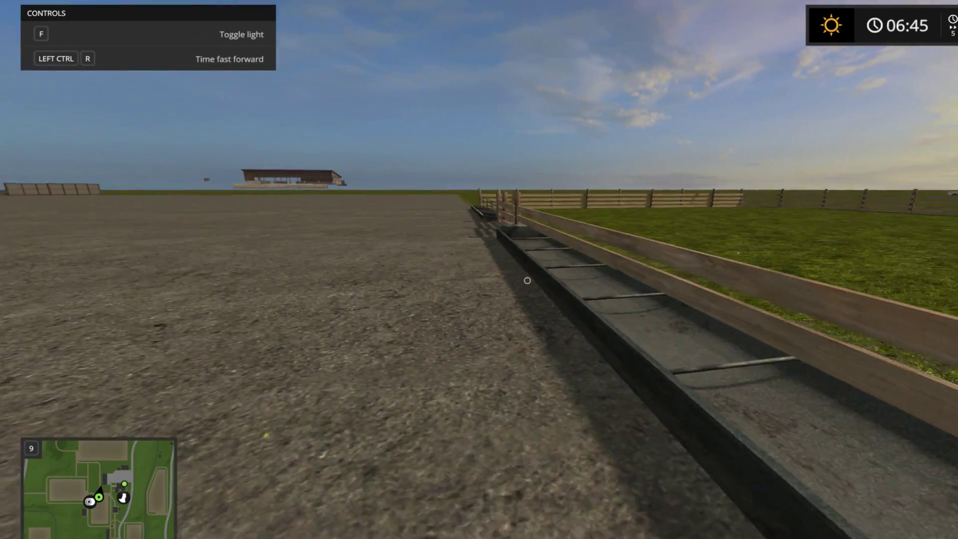
key("w")
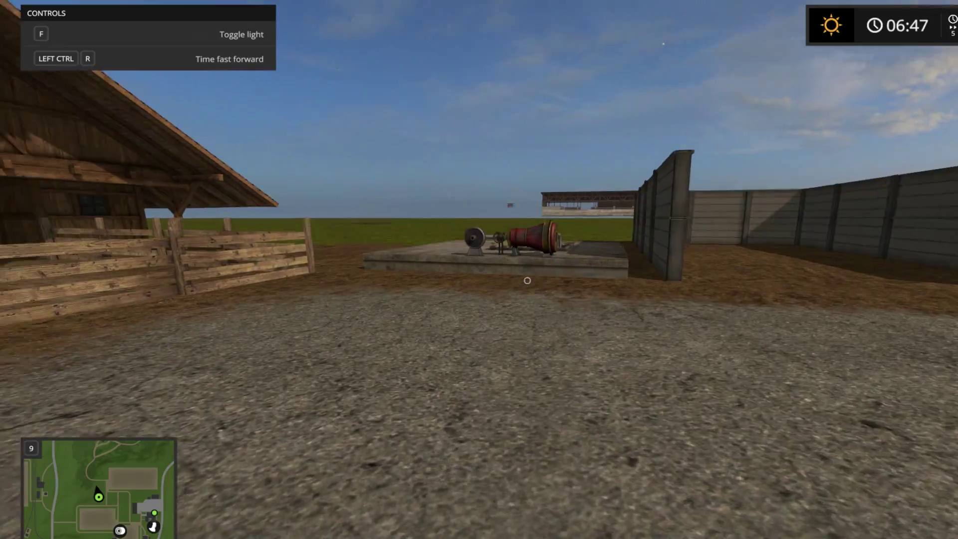
Walk into the pig yard and around the wooden barn to inspect its walls, straw area and rear fence.
key("w")
key("w")
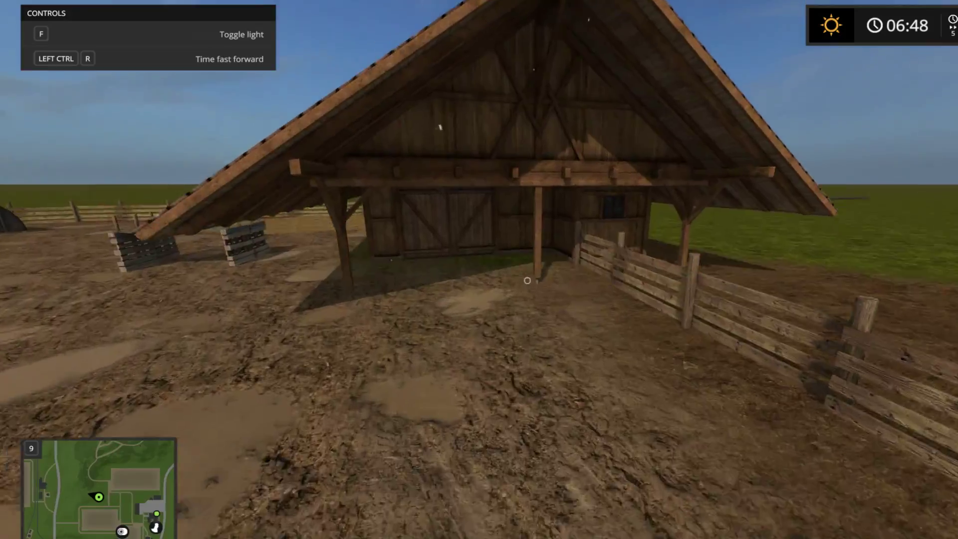
key("w")
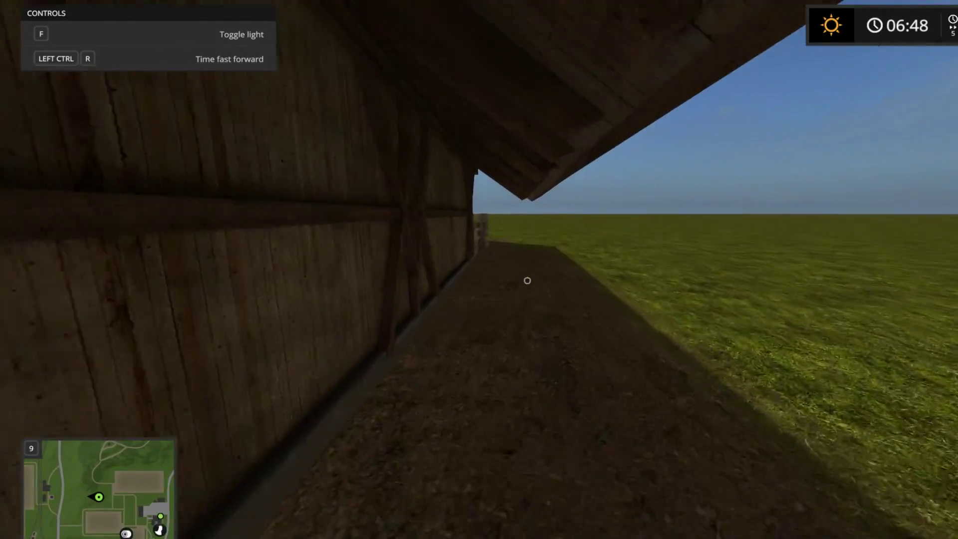
key("w")
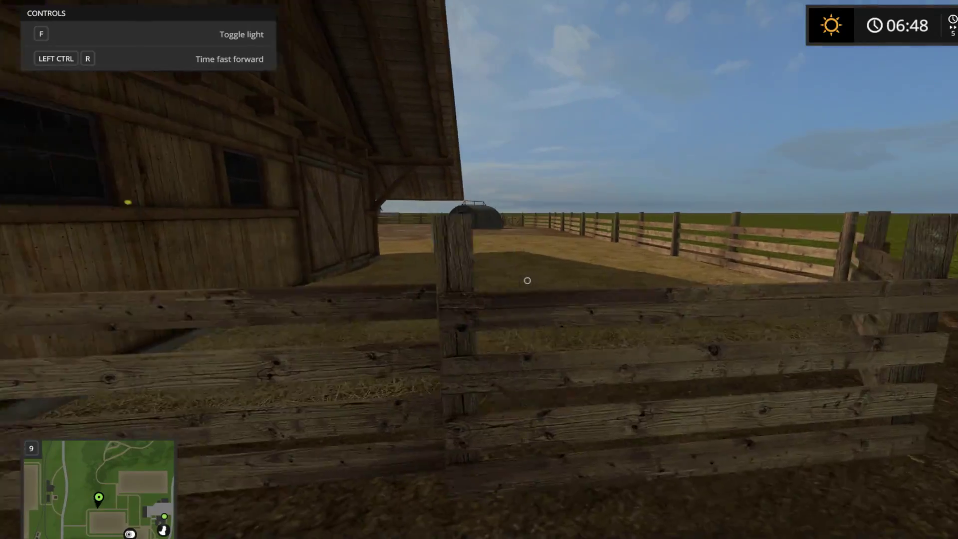
key("w")
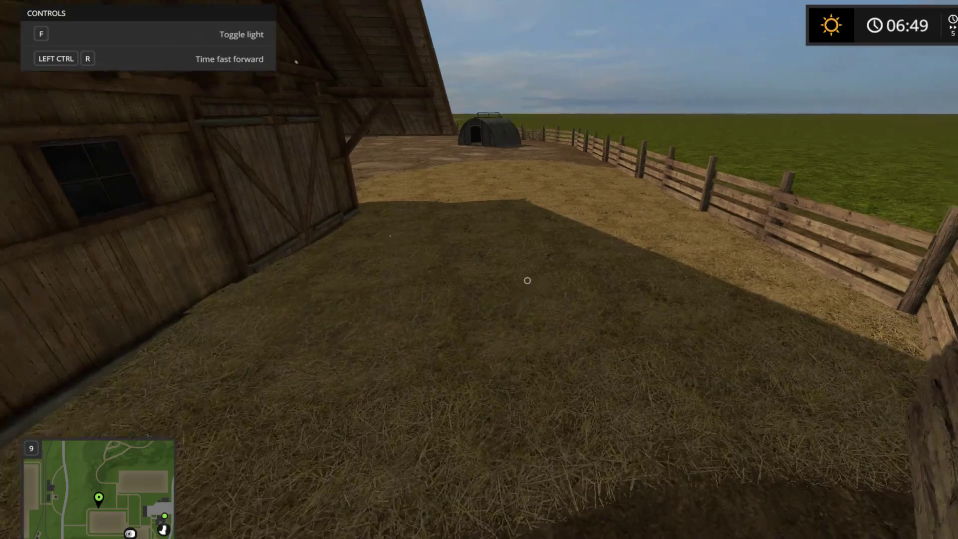
key("w")
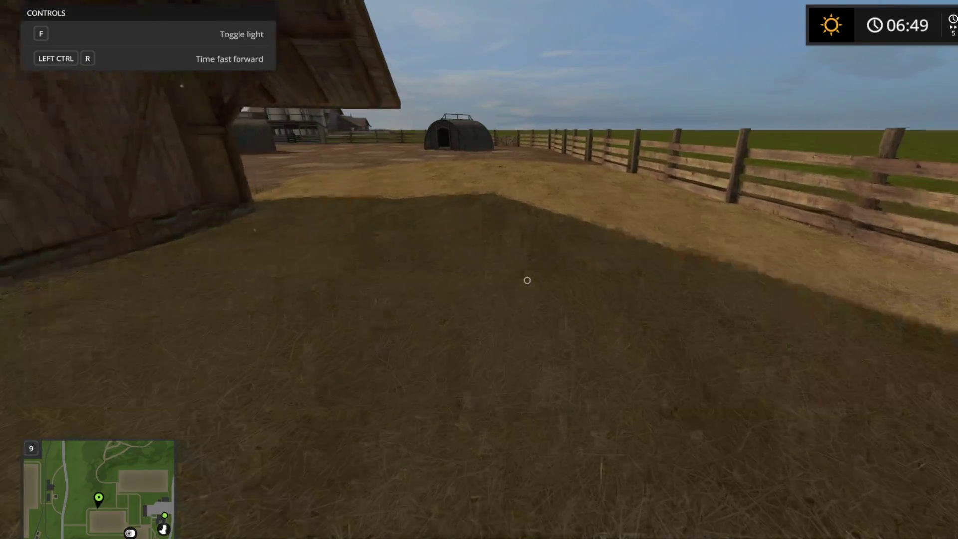
key("w")
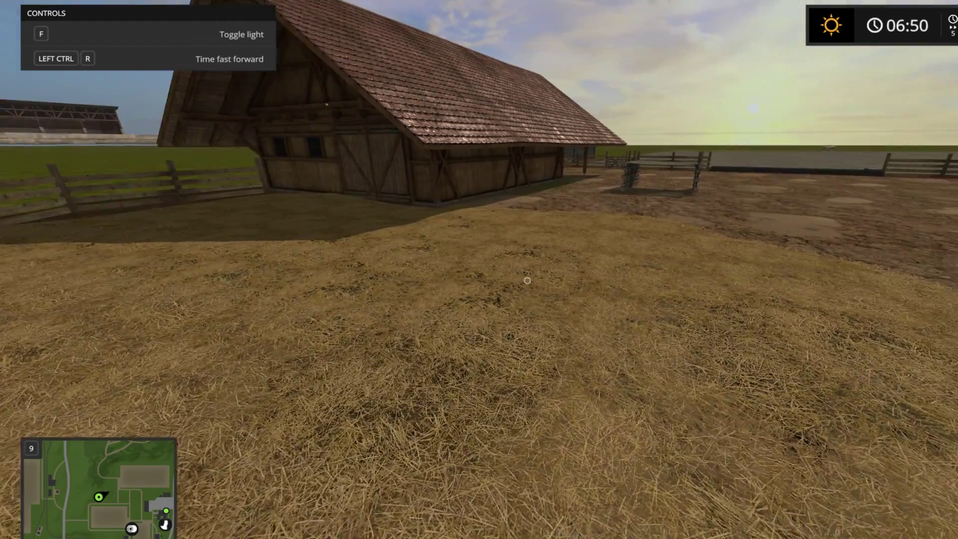
Inspect the pig yard's boundary fence and straw ground from both inside and outside the enclosure.
key("d")
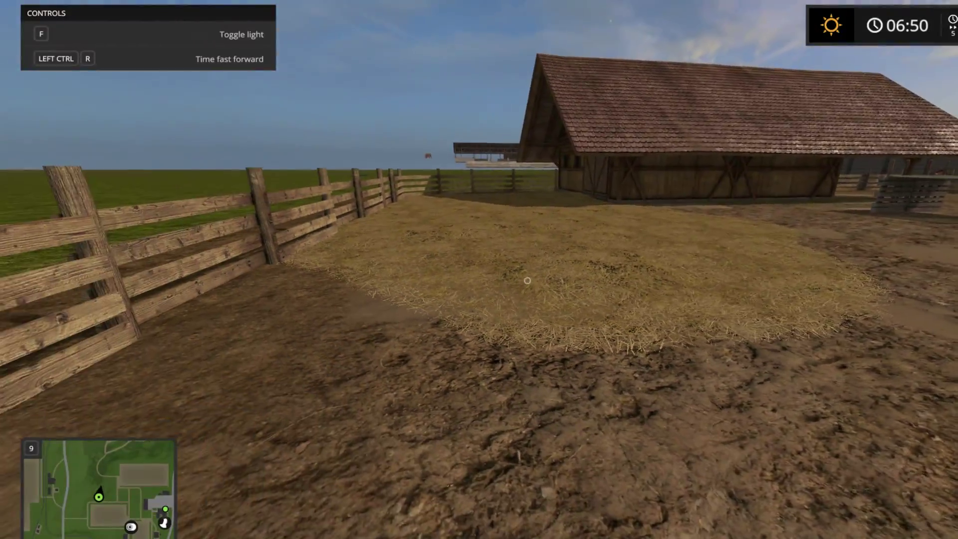
key("w")
key("a")
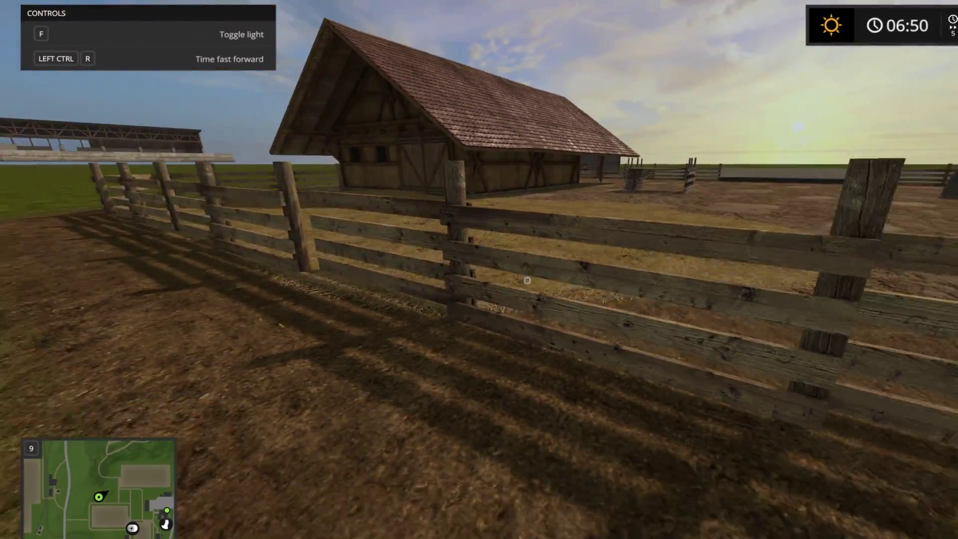
key("w")
Return to the concrete yard and view the silos and the pig yard from a distance.
key("w")
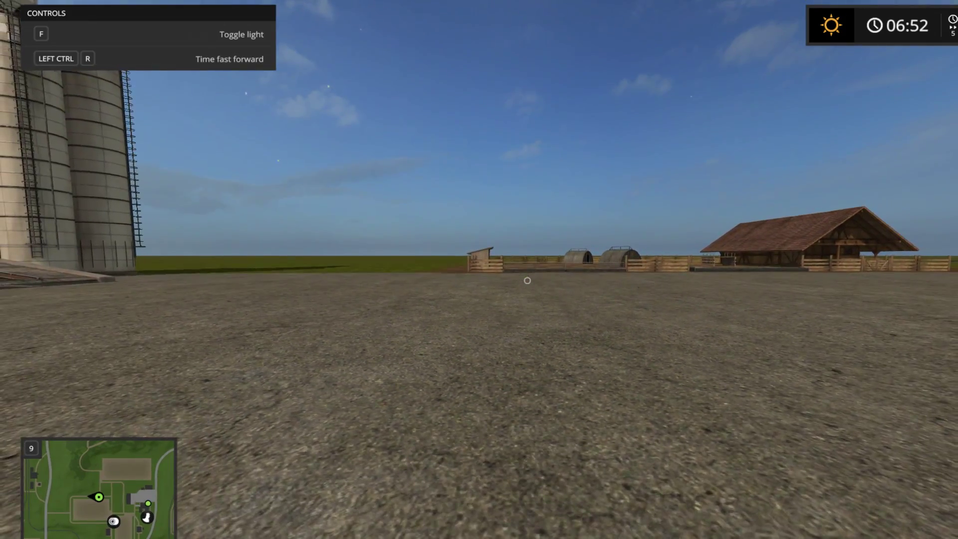
key("a")
key("w")
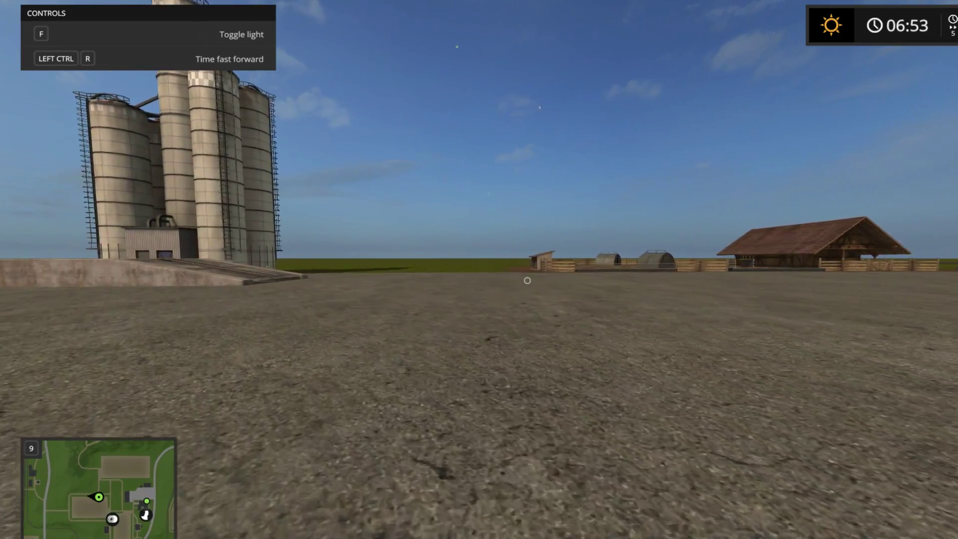